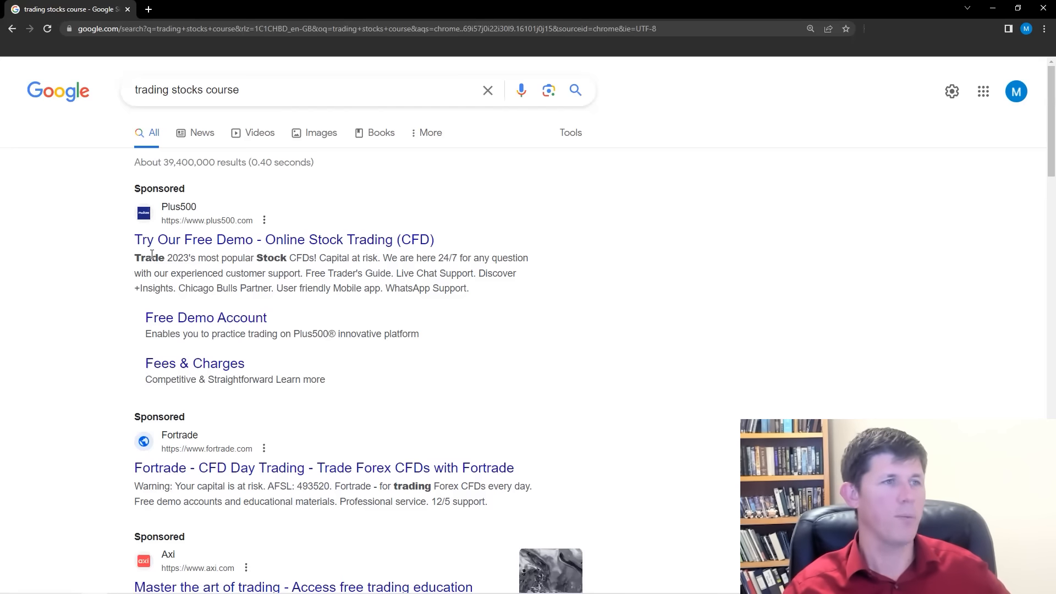
Open the sponsored Plus500, Fortrade and Axi results in separate new tabs.
{"action": "scroll", "coordinate": [153, 275], "scroll_direction": "down", "scroll_amount": 2}
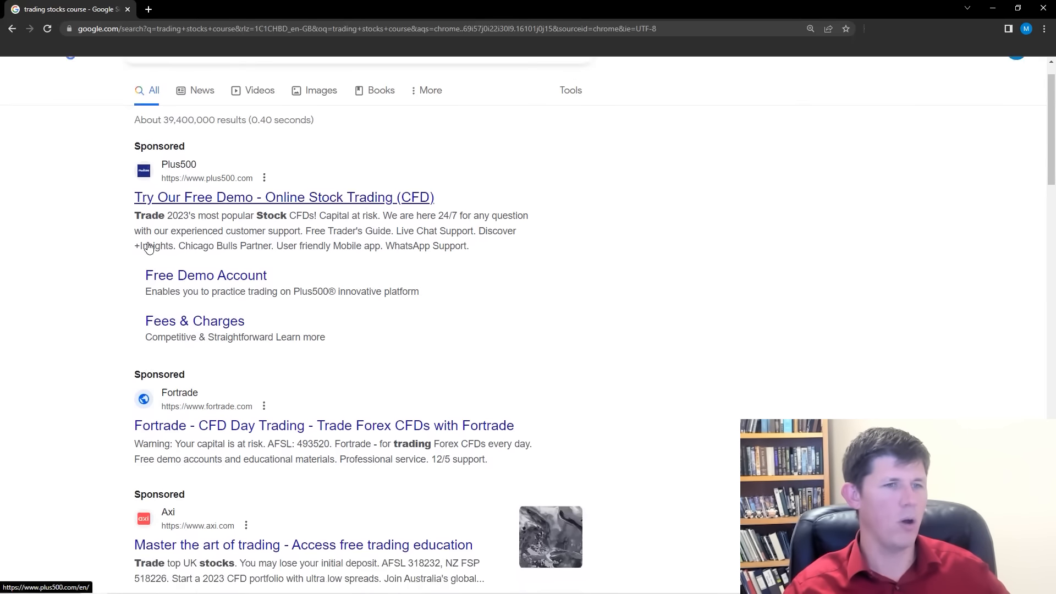
{"action": "scroll", "coordinate": [138, 352], "scroll_direction": "down", "scroll_amount": 2}
{"action": "scroll", "coordinate": [138, 352], "scroll_direction": "up", "scroll_amount": 4}
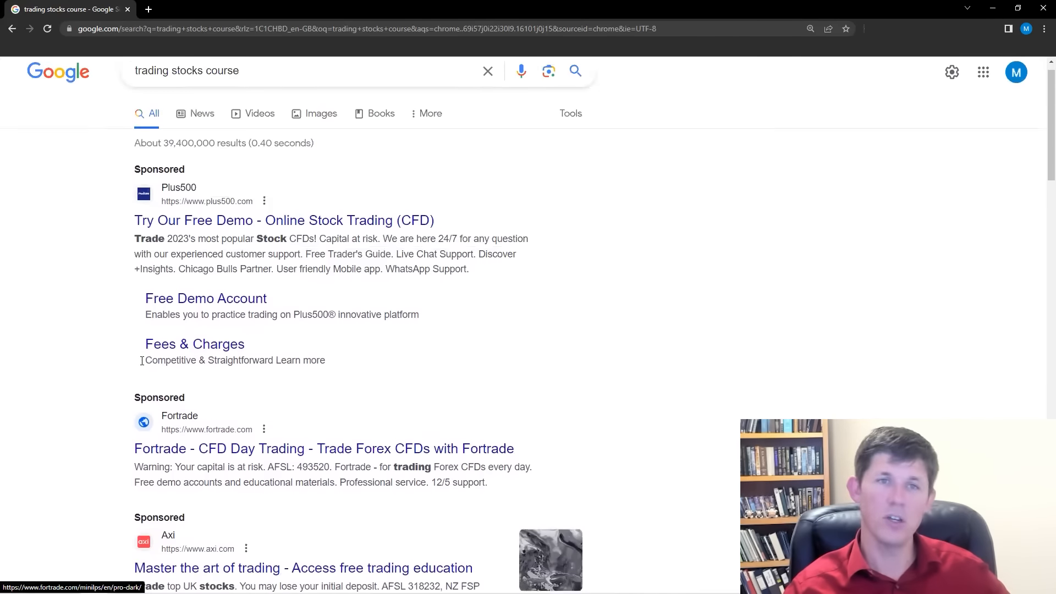
{"action": "right_click", "coordinate": [157, 245]}
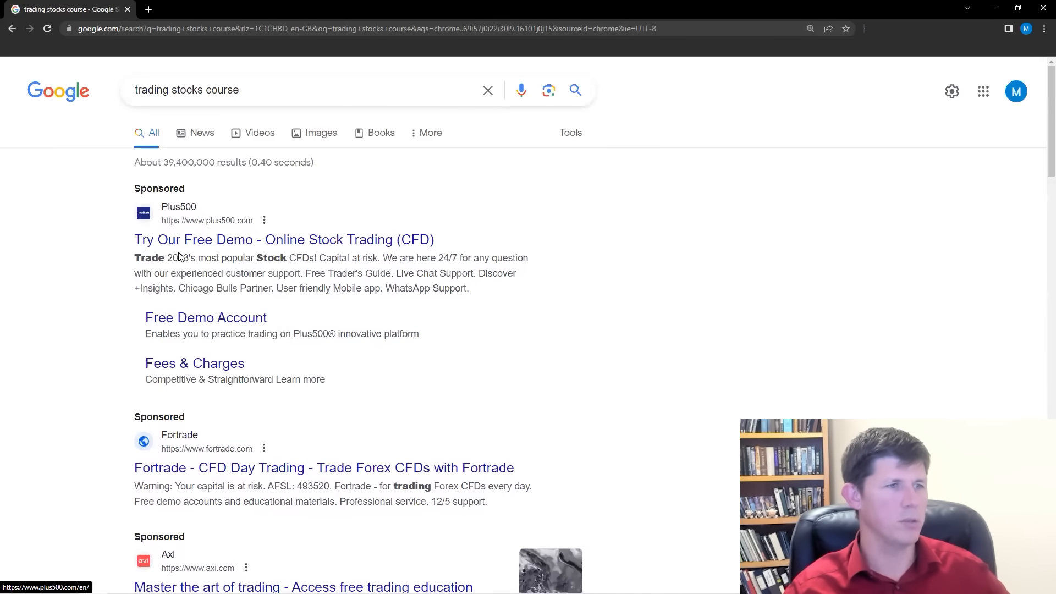
{"action": "left_click", "coordinate": [182, 253]}
{"action": "scroll", "coordinate": [137, 349], "scroll_direction": "down", "scroll_amount": 2}
{"action": "right_click", "coordinate": [187, 363]}
{"action": "left_click", "coordinate": [223, 369]}
{"action": "scroll", "coordinate": [165, 385], "scroll_direction": "down", "scroll_amount": 1}
{"action": "right_click", "coordinate": [165, 420]}
{"action": "left_click", "coordinate": [204, 429]}
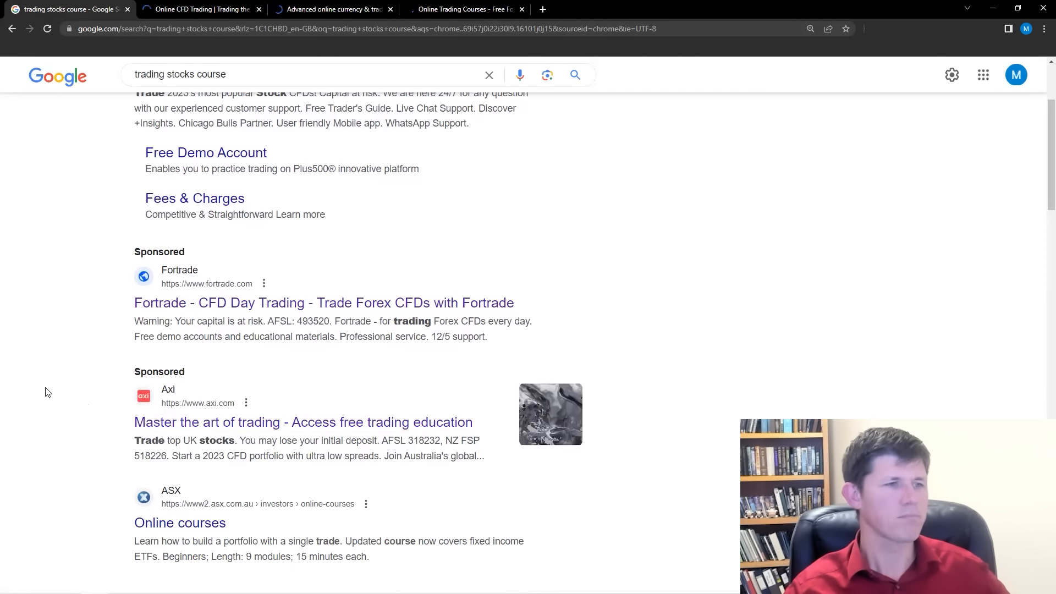
Open the TAFE Courses share trading result and the Wealth Within diploma result in new tabs.
{"action": "scroll", "coordinate": [51, 381], "scroll_direction": "down", "scroll_amount": 2}
{"action": "scroll", "coordinate": [87, 335], "scroll_direction": "down", "scroll_amount": 6}
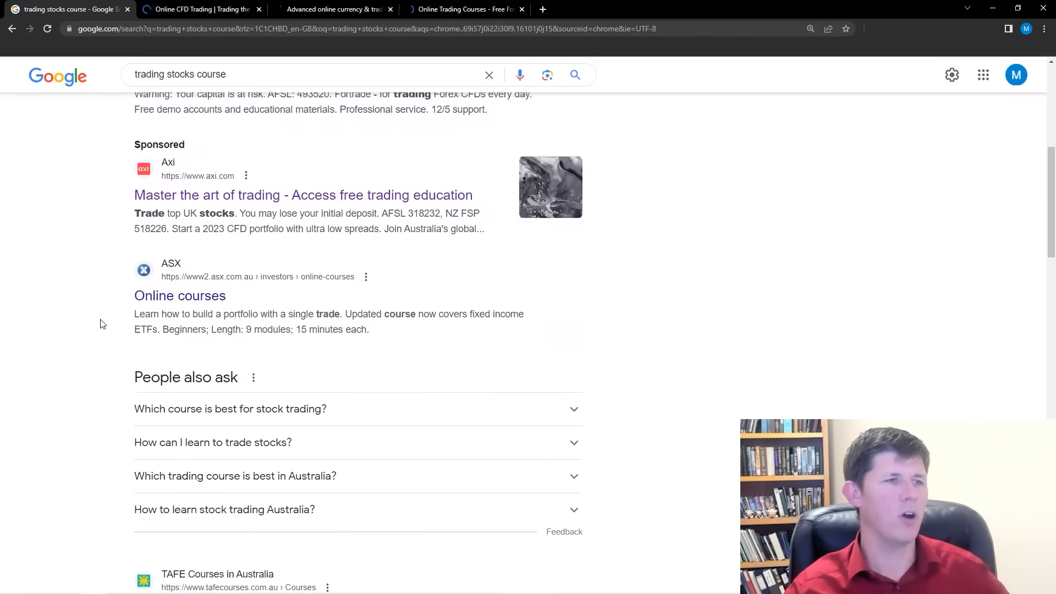
{"action": "scroll", "coordinate": [108, 333], "scroll_direction": "down", "scroll_amount": 2}
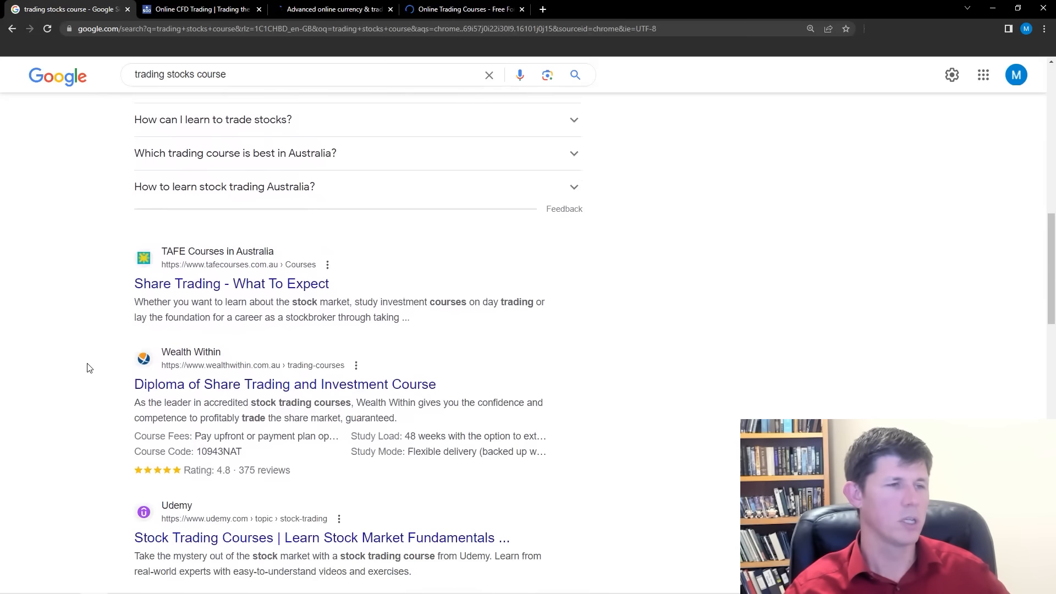
{"action": "middle_click", "coordinate": [176, 288]}
{"action": "middle_click", "coordinate": [160, 385]}
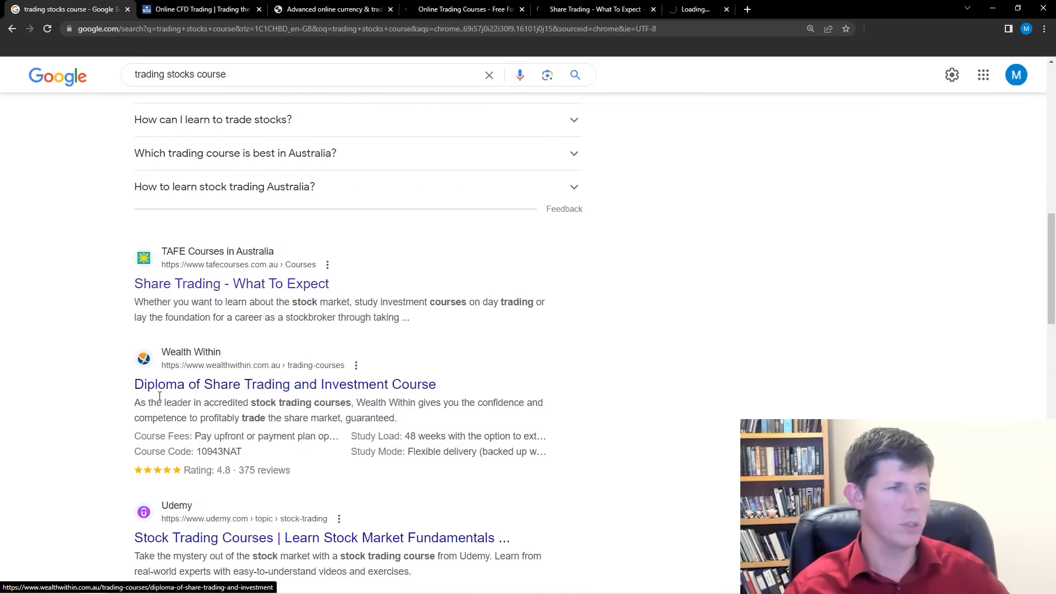
Open the Udemy stock trading courses and Investopedia best online stock trading classes results in new tabs.
{"action": "scroll", "coordinate": [160, 396], "scroll_direction": "down", "scroll_amount": 2}
{"action": "right_click", "coordinate": [209, 425]}
{"action": "left_click", "coordinate": [255, 432]}
{"action": "scroll", "coordinate": [256, 432], "scroll_direction": "down", "scroll_amount": 1}
{"action": "right_click", "coordinate": [214, 475]}
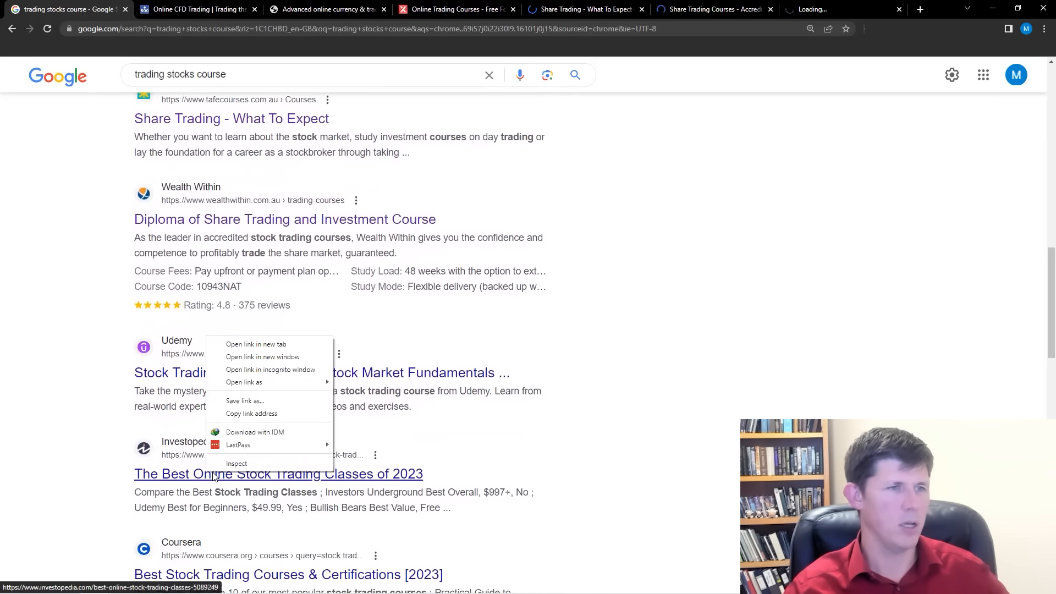
{"action": "left_click", "coordinate": [256, 345]}
Go to the opened Plus500 page and select the part of its web address before the question mark.
{"action": "scroll", "coordinate": [98, 424], "scroll_direction": "up", "scroll_amount": 5}
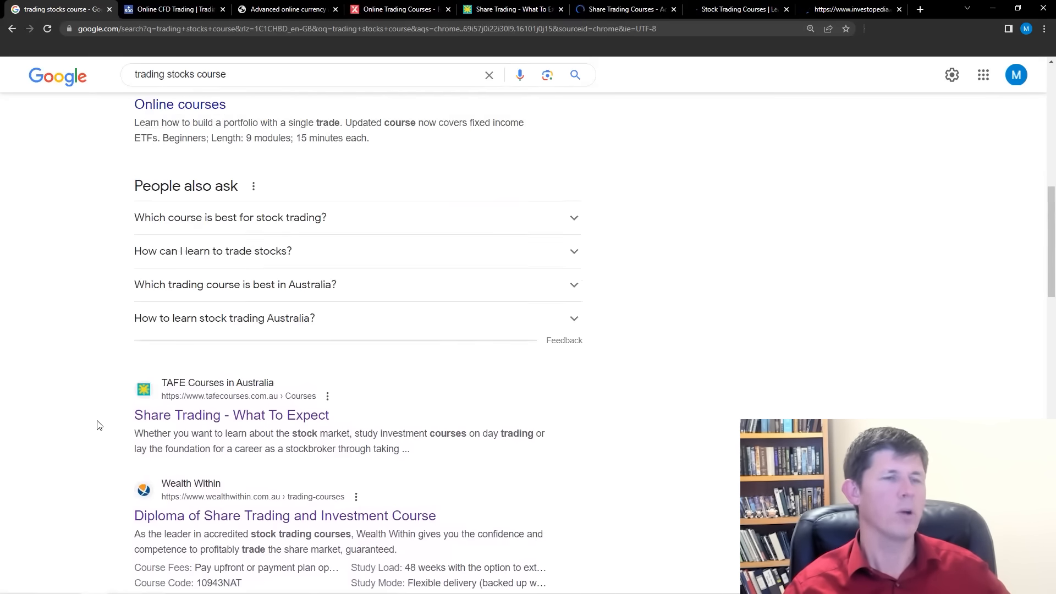
{"action": "scroll", "coordinate": [99, 420], "scroll_direction": "up", "scroll_amount": 10}
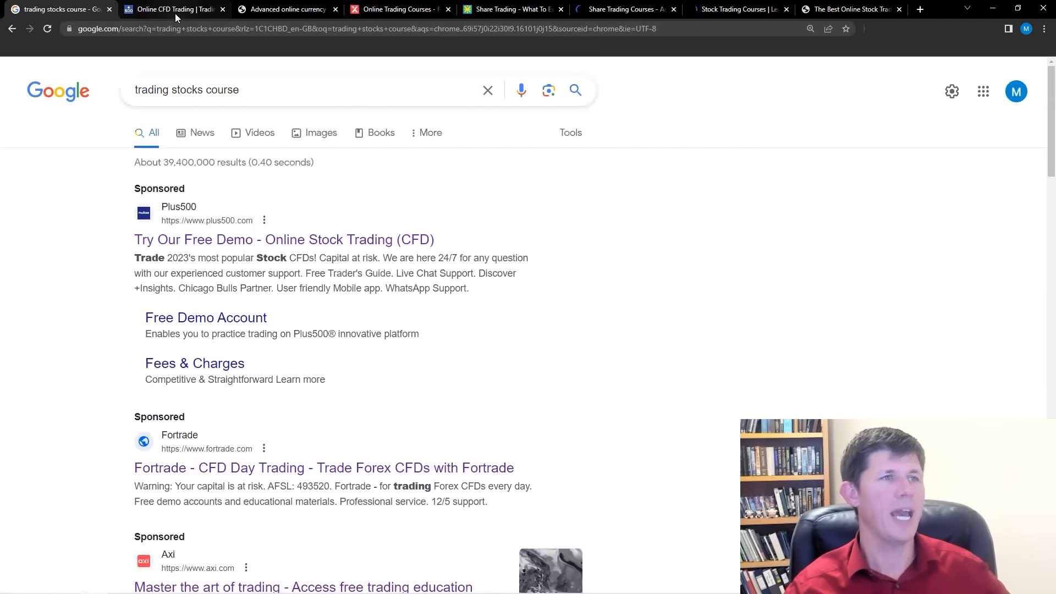
{"action": "left_click", "coordinate": [175, 11]}
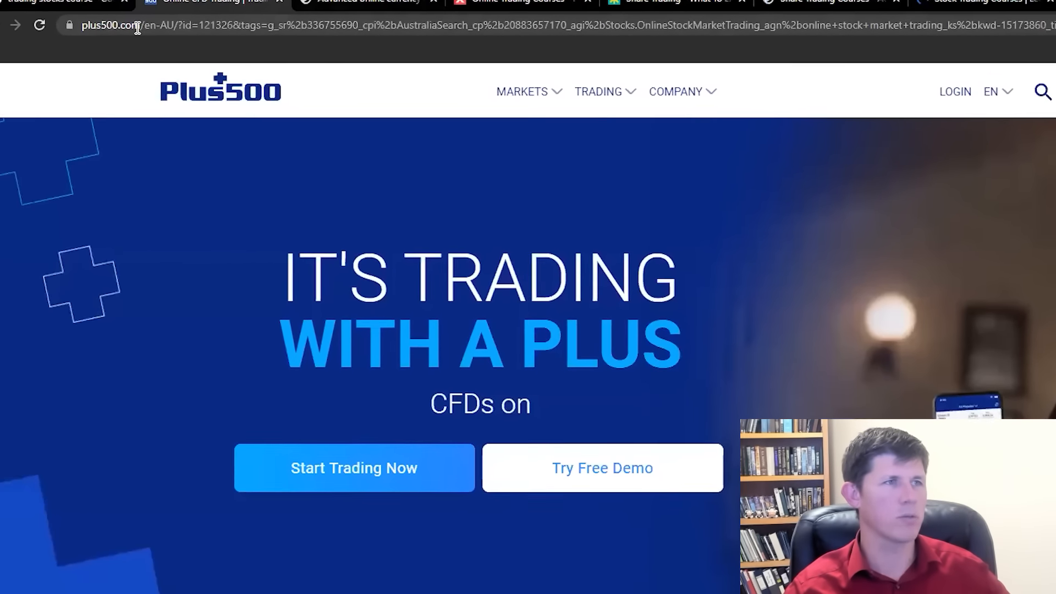
{"action": "left_click_drag", "start_coordinate": [137, 26], "coordinate": [235, 29]}
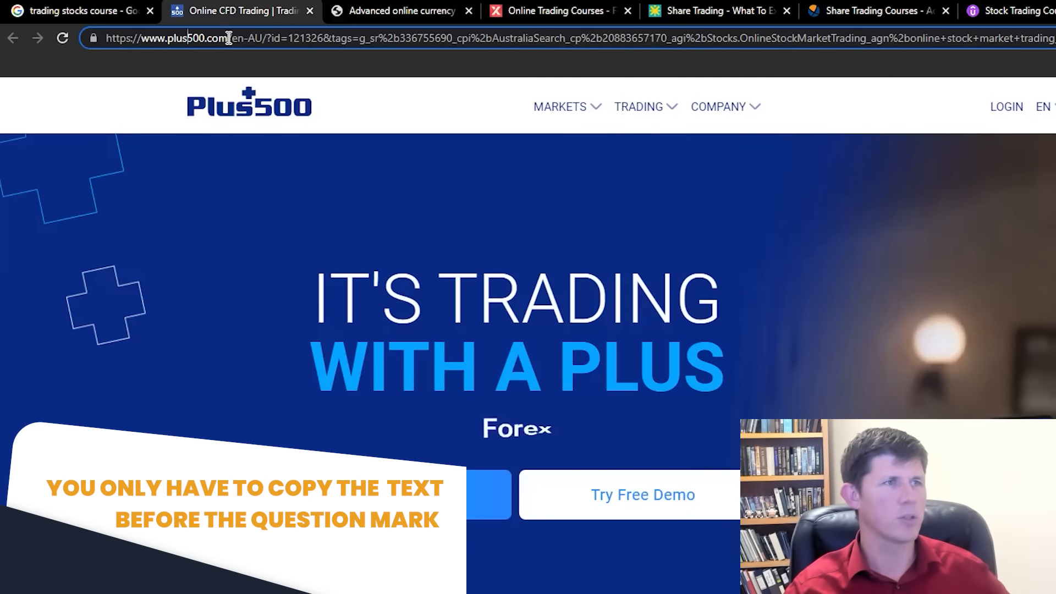
{"action": "left_click_drag", "start_coordinate": [160, 43], "coordinate": [106, 40]}
Select the part before the question mark in the web addresses of the Fortrade and Axi pages.
{"action": "left_click", "coordinate": [412, 11]}
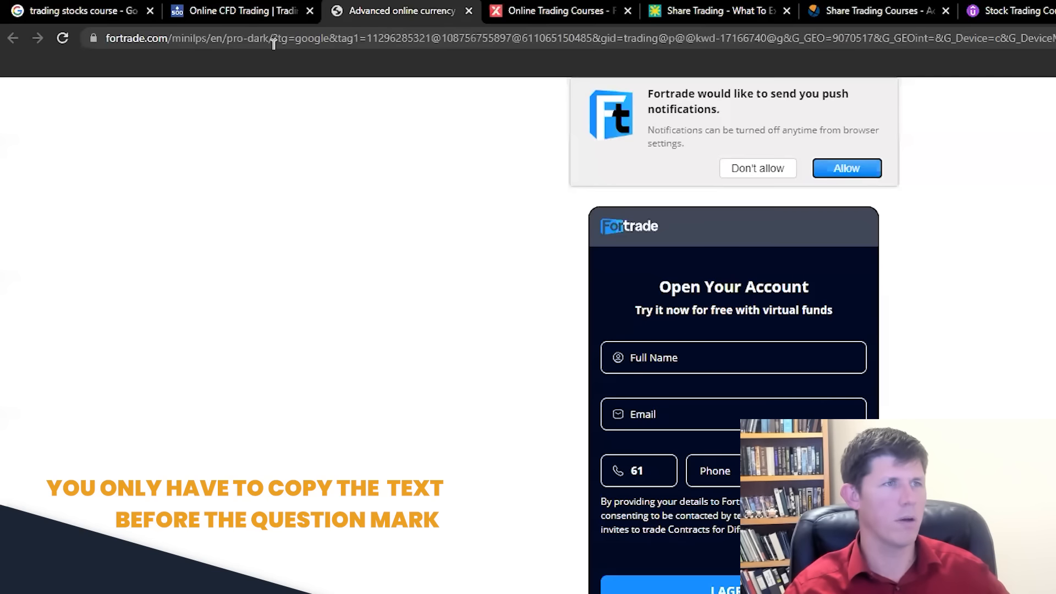
{"action": "left_click_drag", "start_coordinate": [268, 38], "coordinate": [106, 38]}
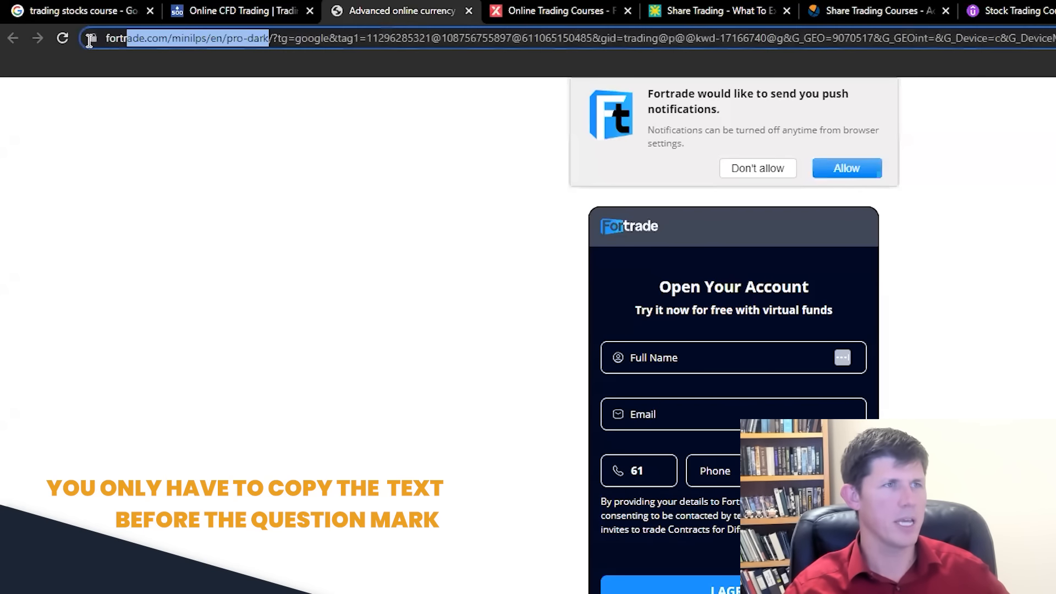
{"action": "left_click", "coordinate": [555, 11]}
{"action": "left_click_drag", "start_coordinate": [311, 39], "coordinate": [106, 39]}
{"action": "left_click", "coordinate": [375, 39]}
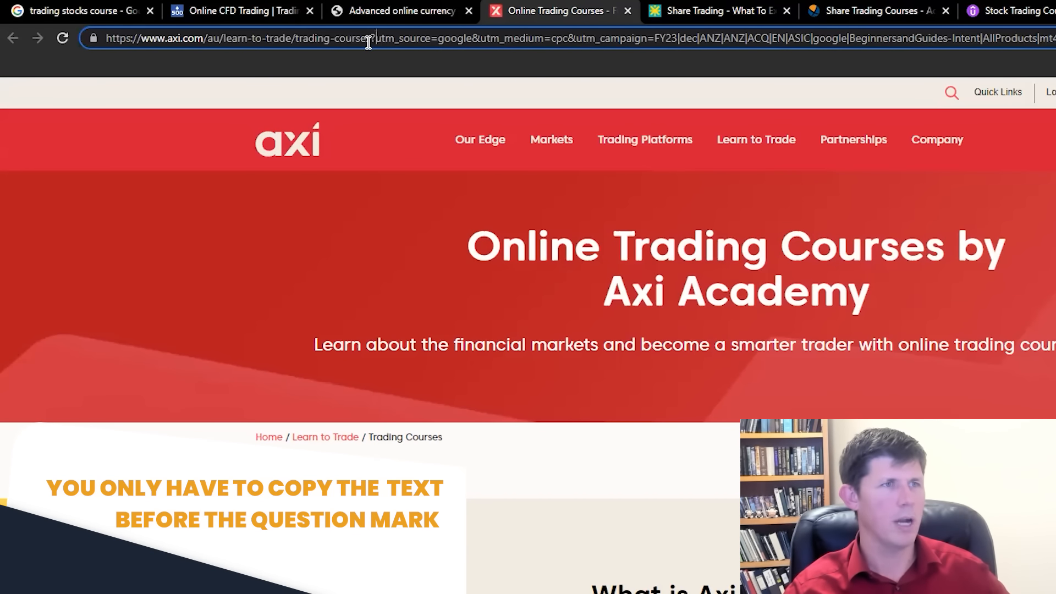
{"action": "left_click_drag", "start_coordinate": [370, 38], "coordinate": [111, 39]}
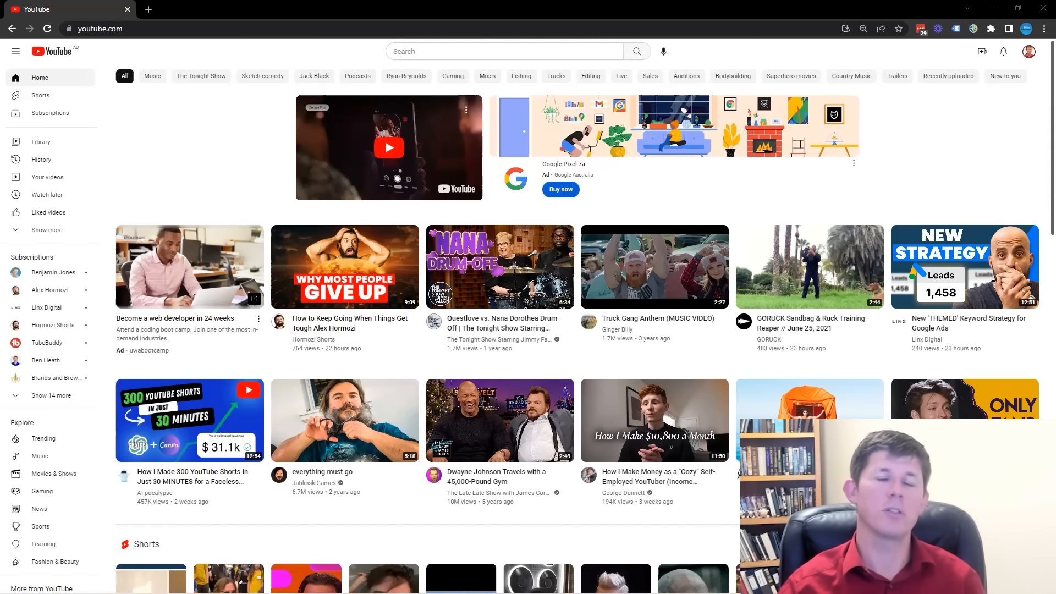
Search YouTube for "how to do stock trading".
{"action": "left_click", "coordinate": [525, 52]}
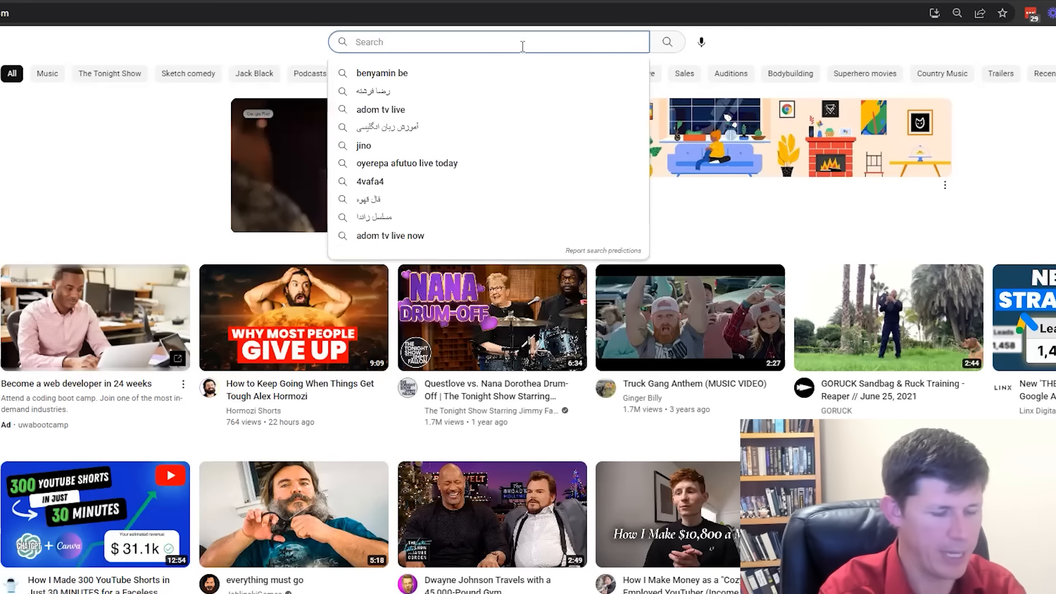
{"action": "type", "text": "how to do"}
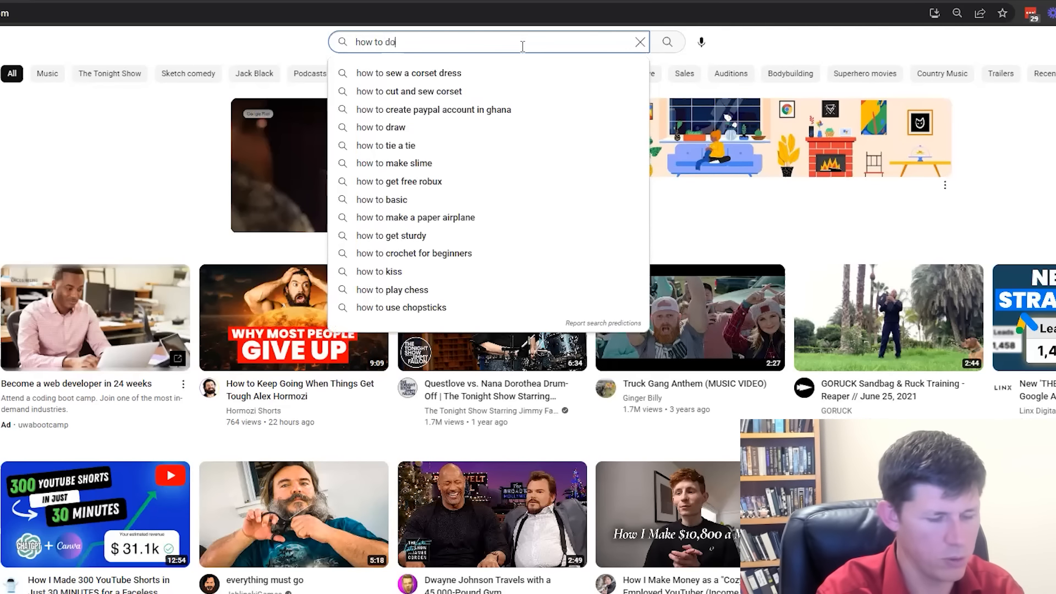
{"action": "type", "text": " stock trading"}
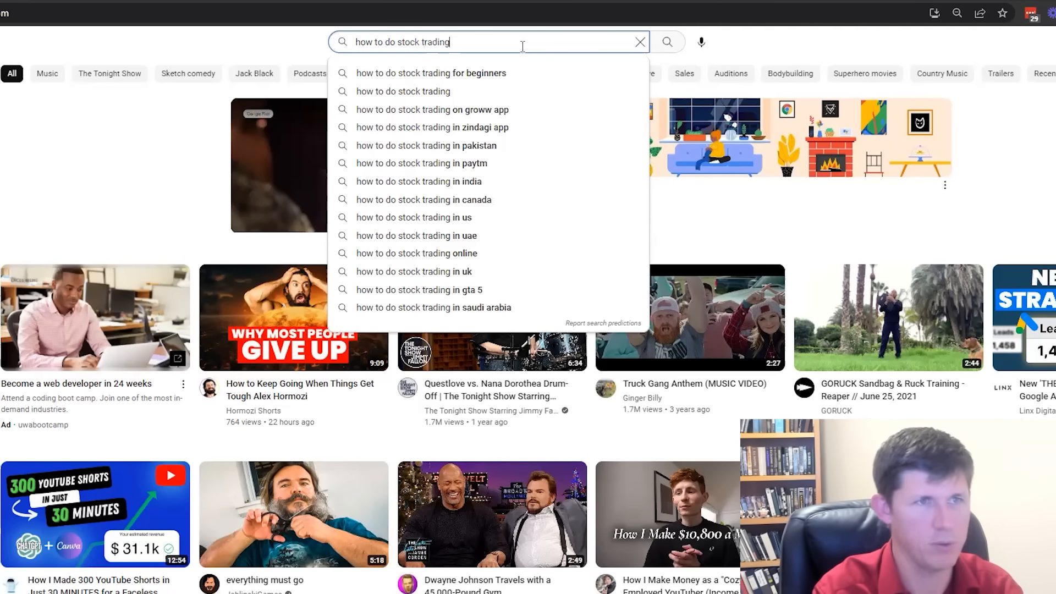
{"action": "key", "text": "Return"}
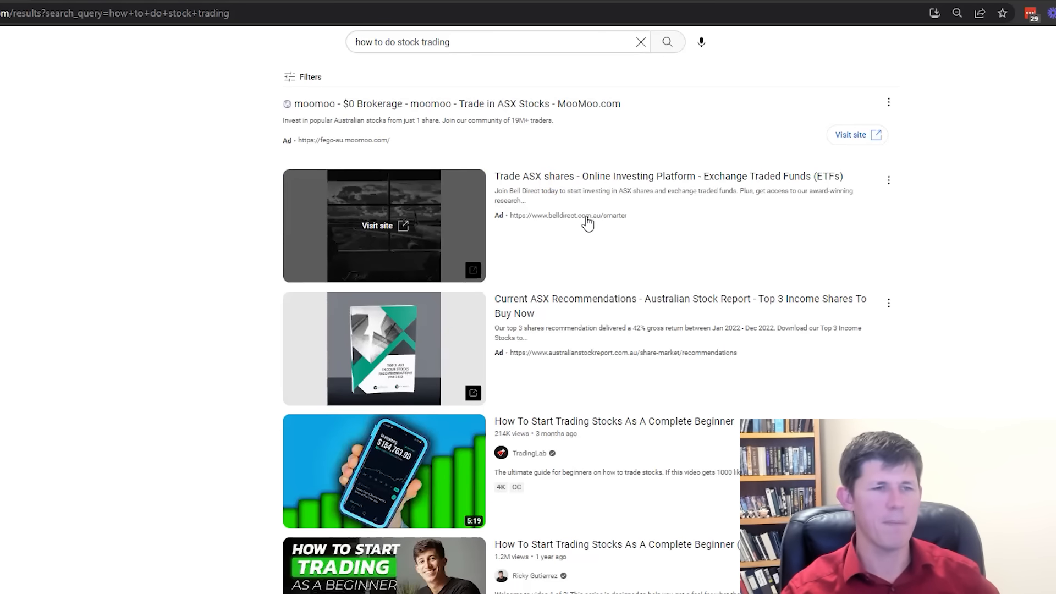
Look through the video results and open the first three non-sponsored stock trading videos in new tabs.
{"action": "scroll", "coordinate": [584, 225], "scroll_direction": "down", "scroll_amount": 3}
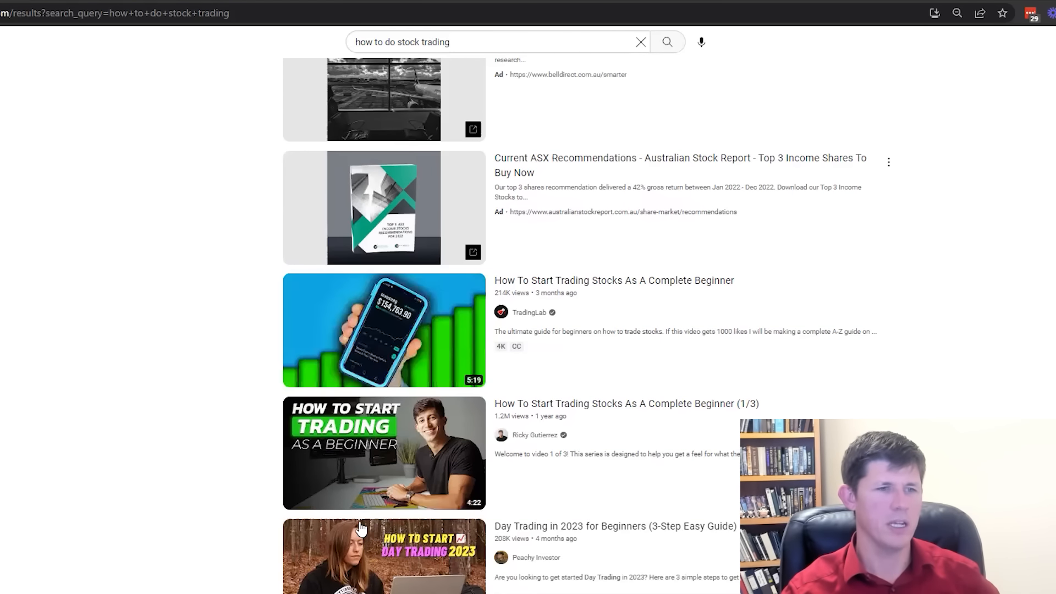
{"action": "scroll", "coordinate": [391, 533], "scroll_direction": "down", "scroll_amount": 4}
{"action": "scroll", "coordinate": [336, 483], "scroll_direction": "down", "scroll_amount": 7}
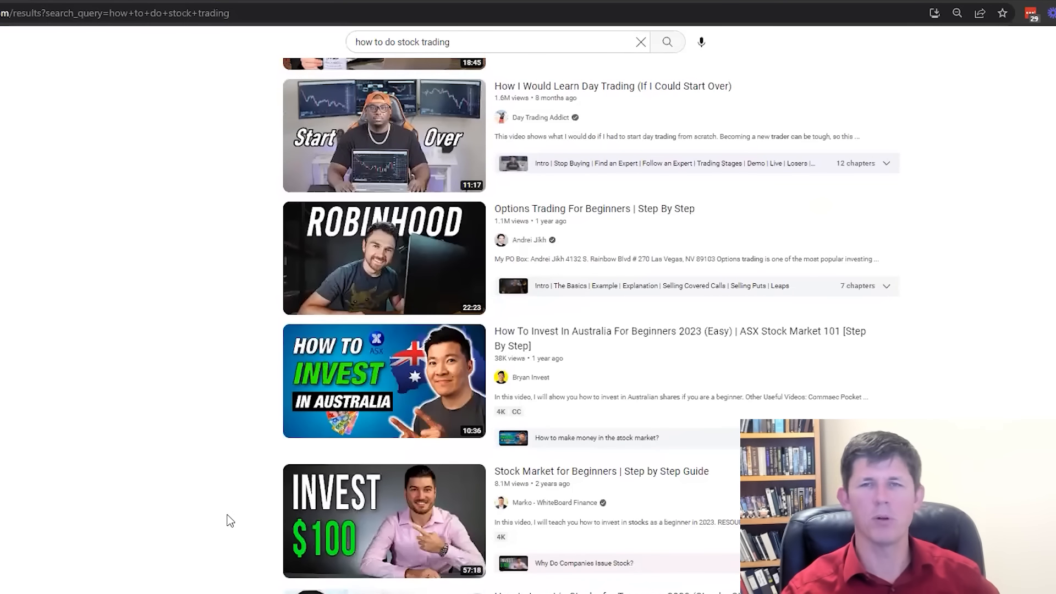
{"action": "scroll", "coordinate": [278, 503], "scroll_direction": "down", "scroll_amount": 5}
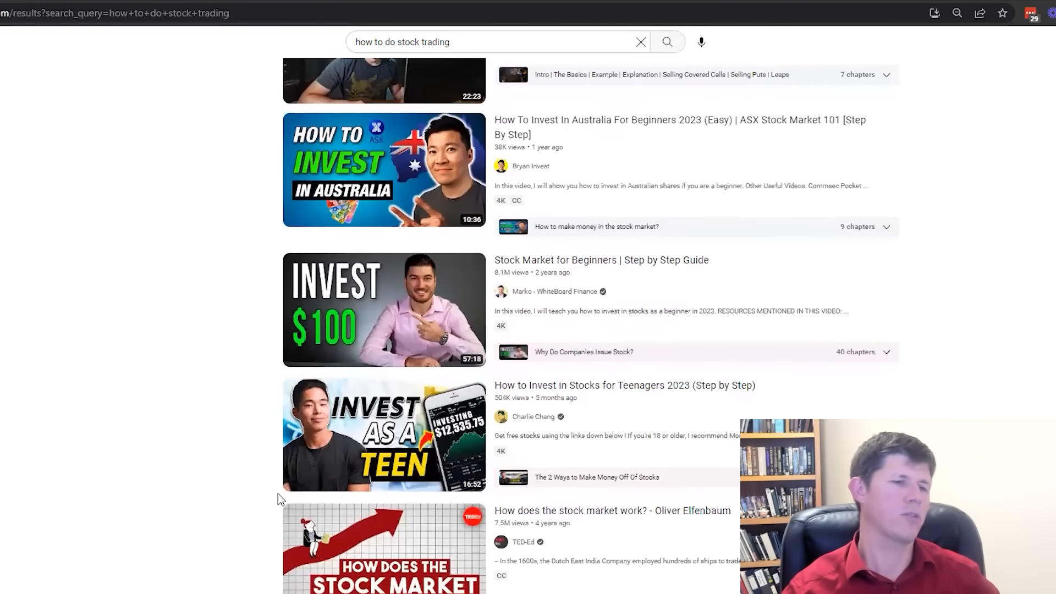
{"action": "scroll", "coordinate": [278, 498], "scroll_direction": "down", "scroll_amount": 4}
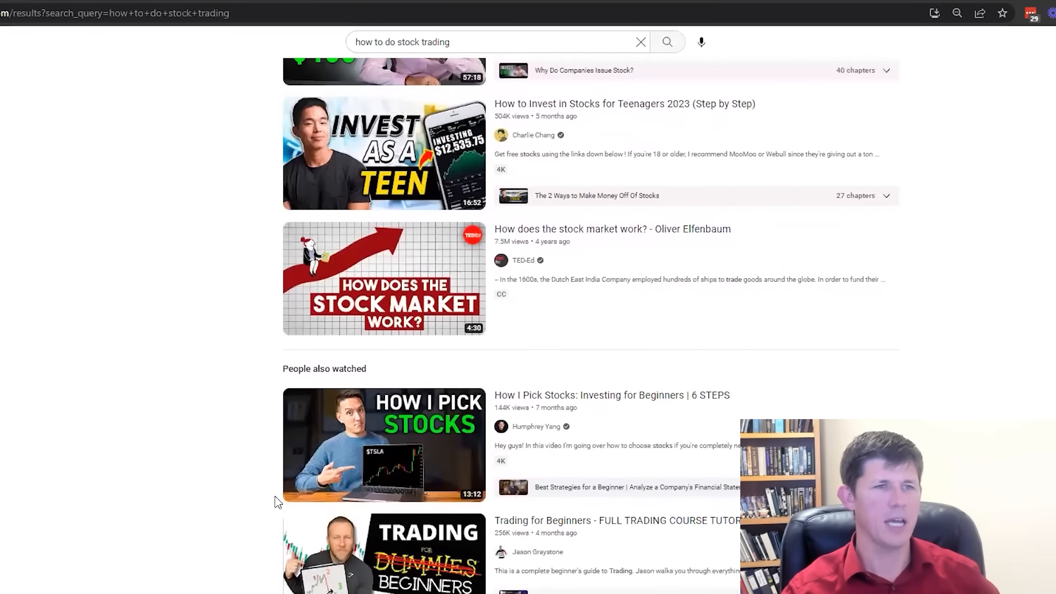
{"action": "scroll", "coordinate": [278, 501], "scroll_direction": "up", "scroll_amount": 20}
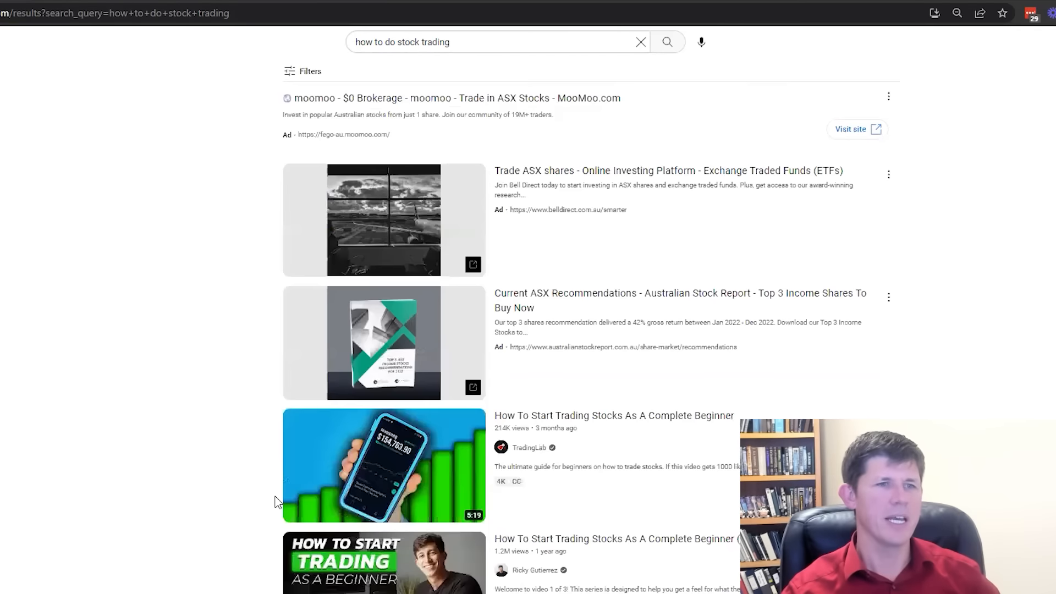
{"action": "scroll", "coordinate": [278, 495], "scroll_direction": "down", "scroll_amount": 3}
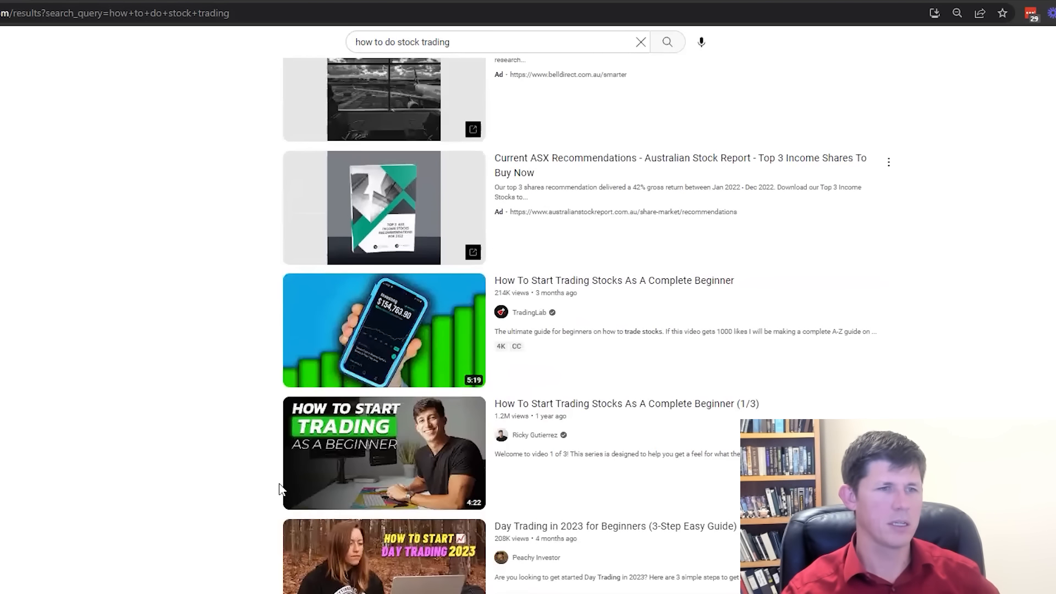
{"action": "right_click", "coordinate": [345, 344]}
{"action": "left_click", "coordinate": [374, 355]}
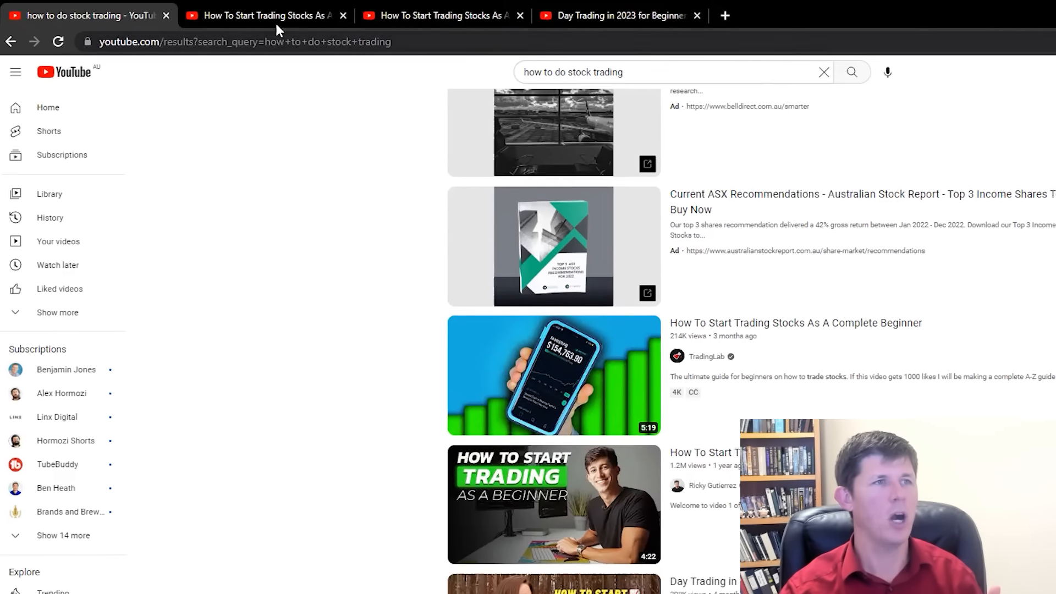
Go through the opened video pages, selecting the web addresses of the Day Trading in 2023 video and a How To Start Trading Stocks video.
{"action": "left_click", "coordinate": [279, 14]}
{"action": "left_click", "coordinate": [440, 17]}
{"action": "left_click", "coordinate": [572, 17]}
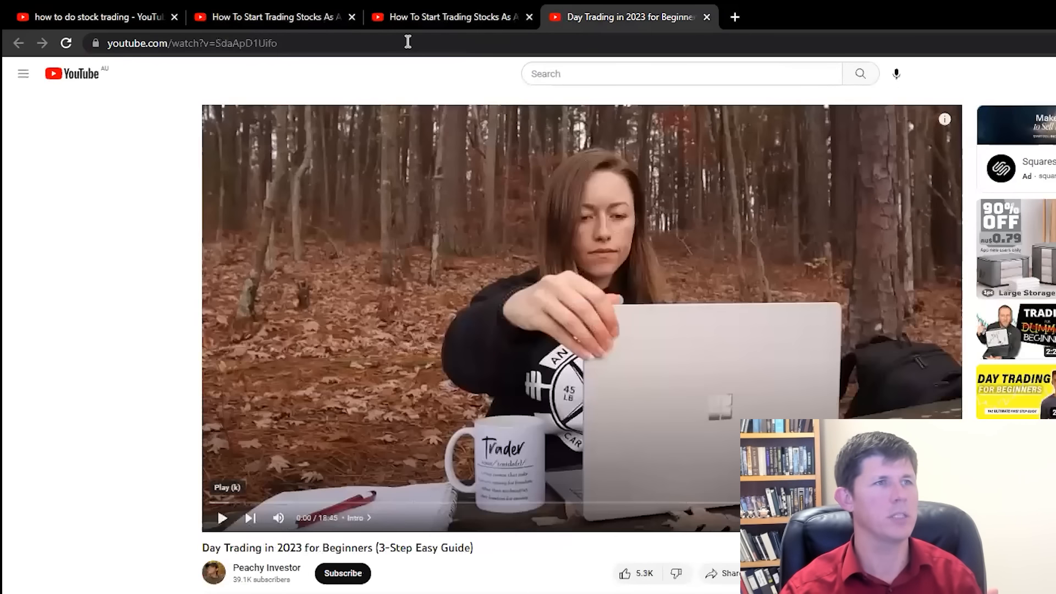
{"action": "left_click", "coordinate": [303, 44]}
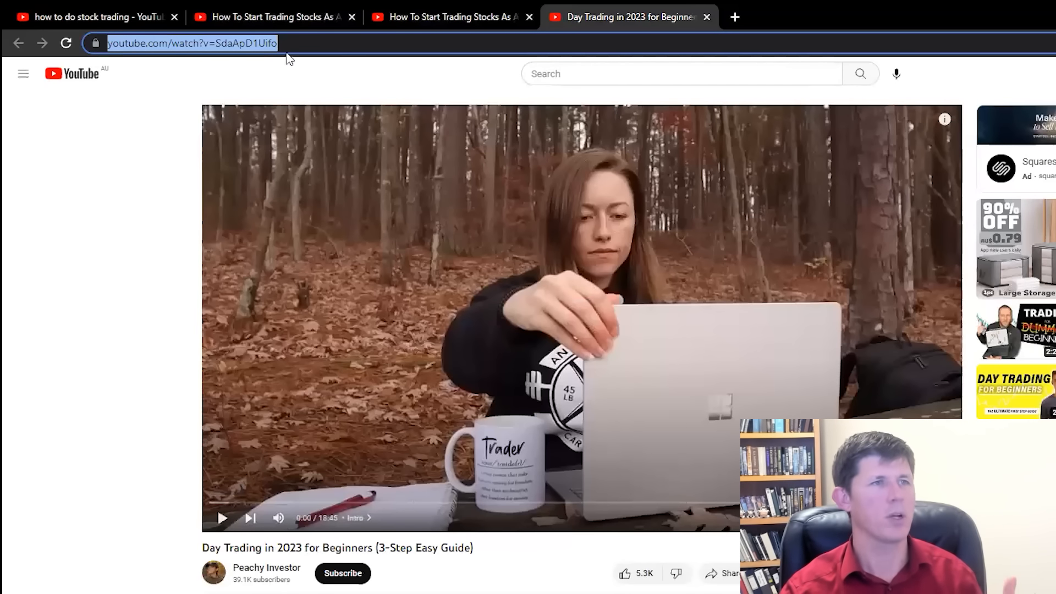
{"action": "left_click", "coordinate": [424, 19]}
{"action": "left_click", "coordinate": [216, 44]}
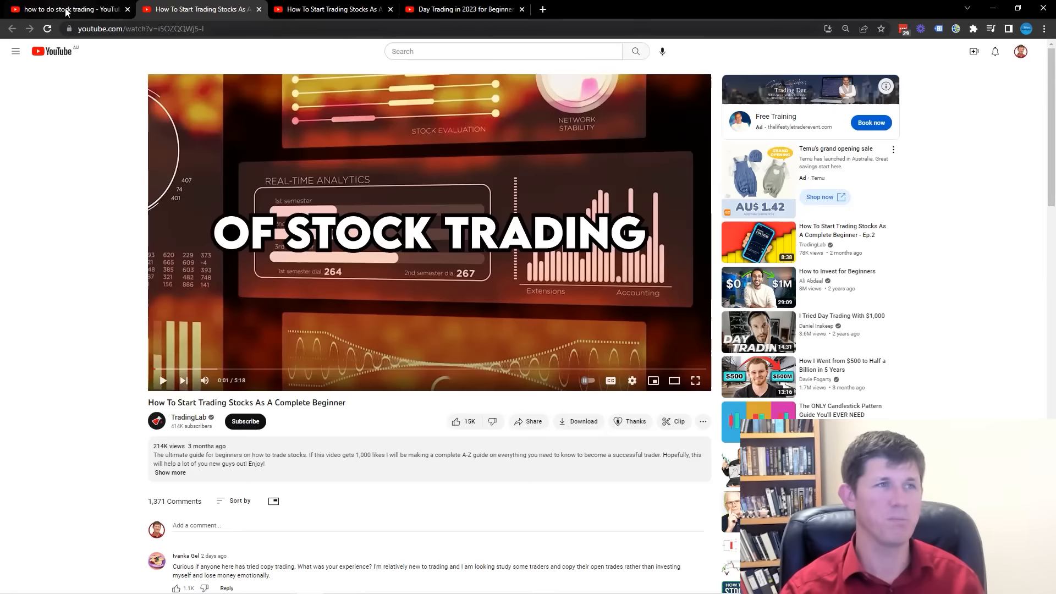
Return to the "how to do stock trading" results and bring up the related search suggestions.
{"action": "key", "text": "alt+Left"}
{"action": "left_click", "coordinate": [470, 53]}
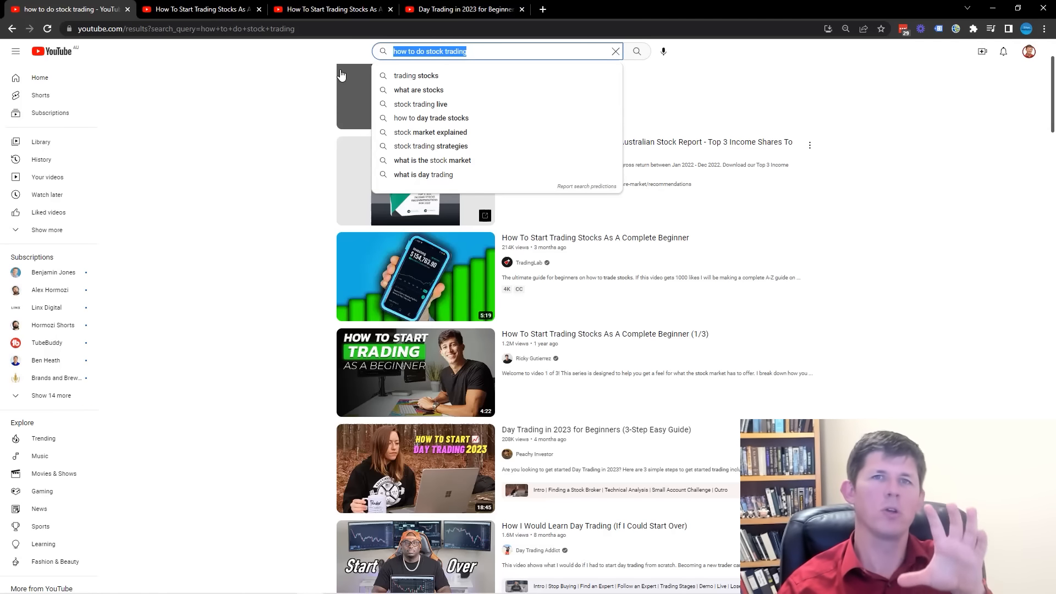
{"action": "left_click", "coordinate": [177, 209]}
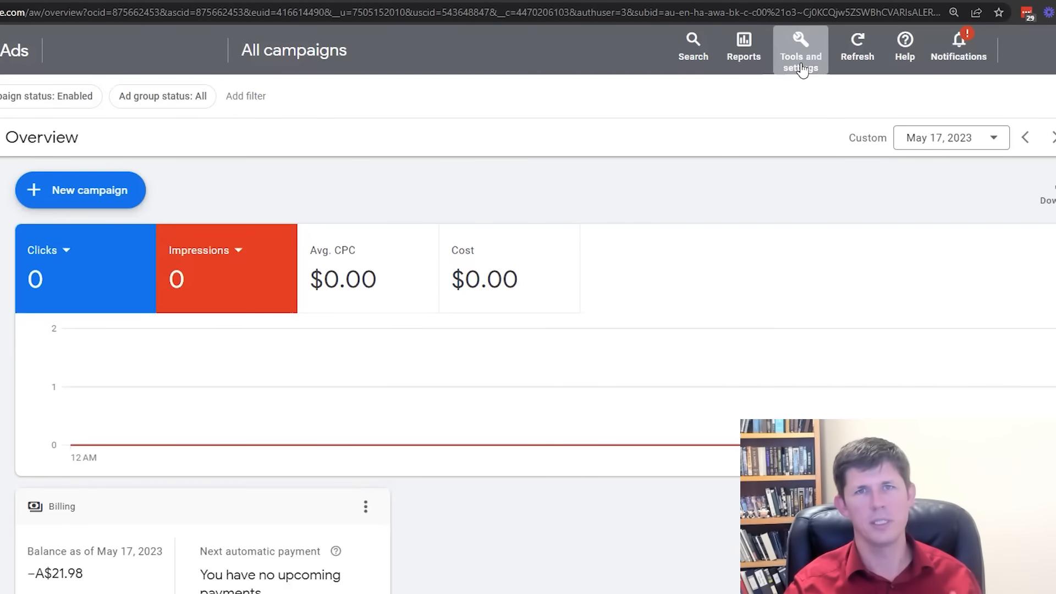
In Google Ads, open the list of custom segments in Audience manager.
{"action": "left_click", "coordinate": [803, 68]}
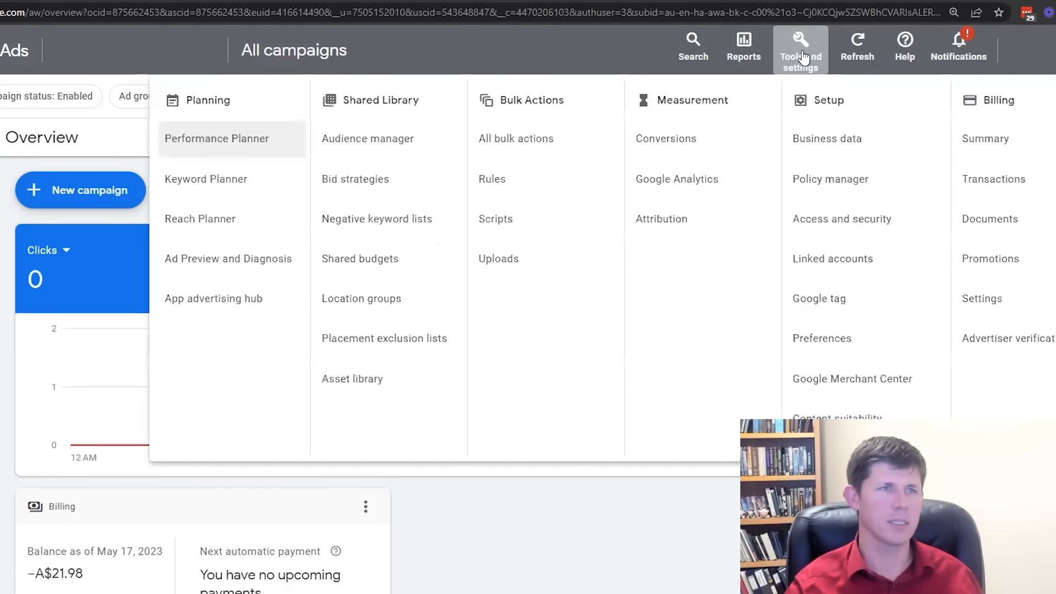
{"action": "left_click", "coordinate": [384, 149]}
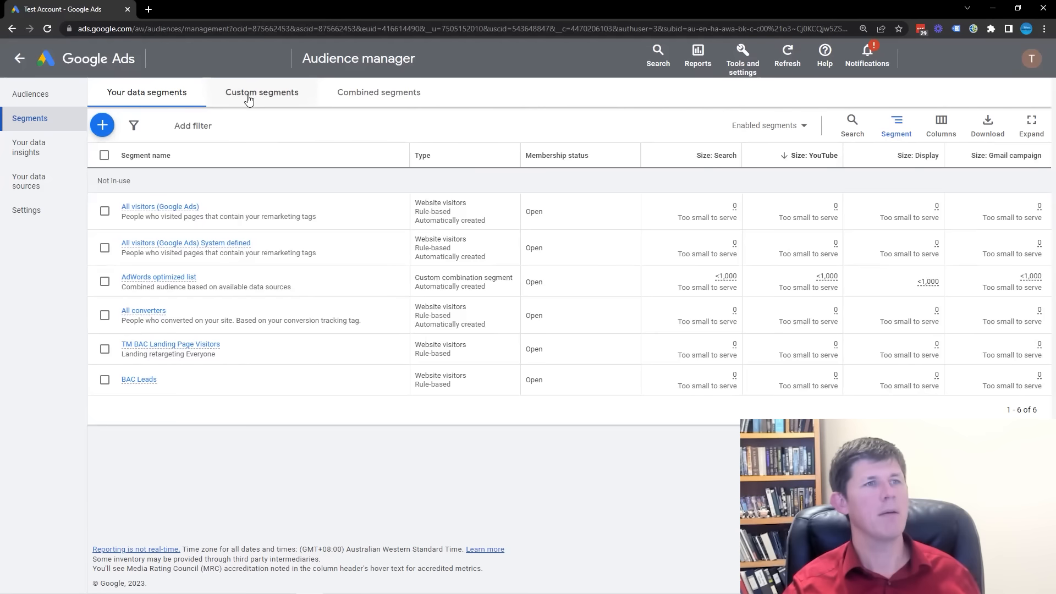
{"action": "left_click", "coordinate": [272, 96]}
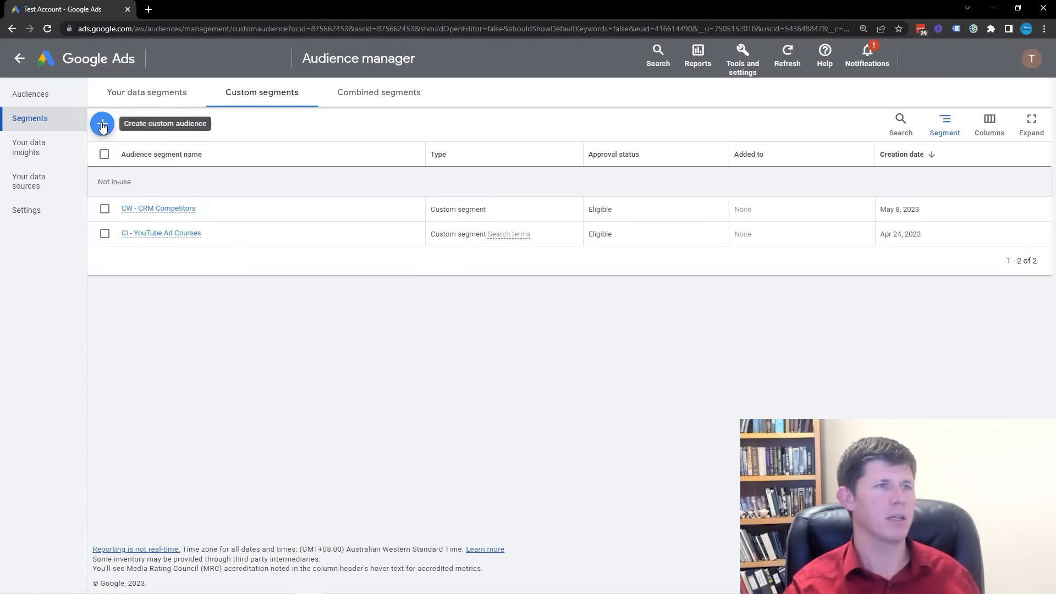
Create a new custom segment and name it "competitor website audience".
{"action": "left_click", "coordinate": [102, 124]}
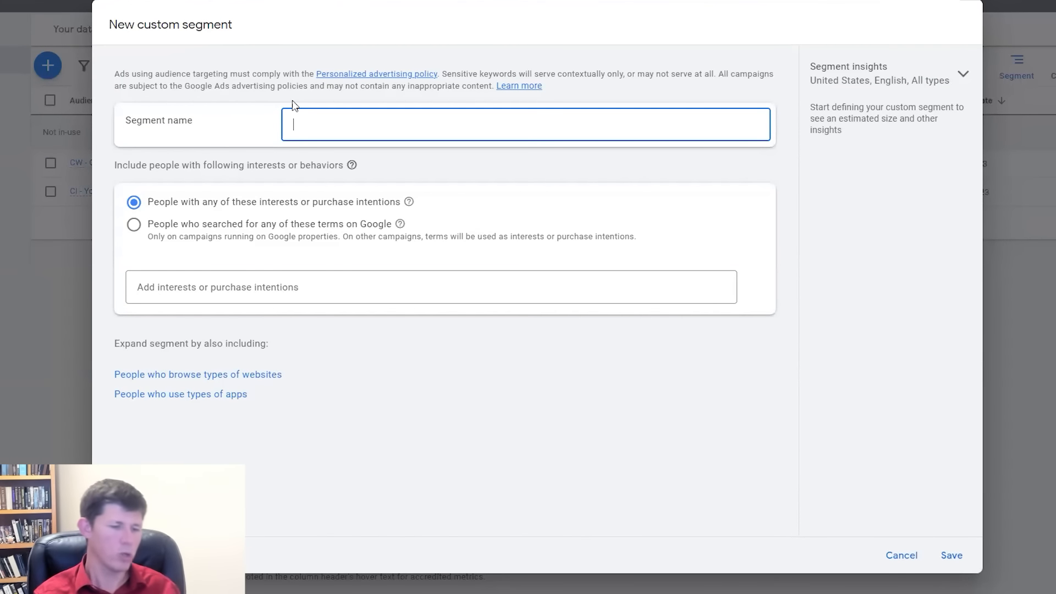
{"action": "type", "text": "competitor "}
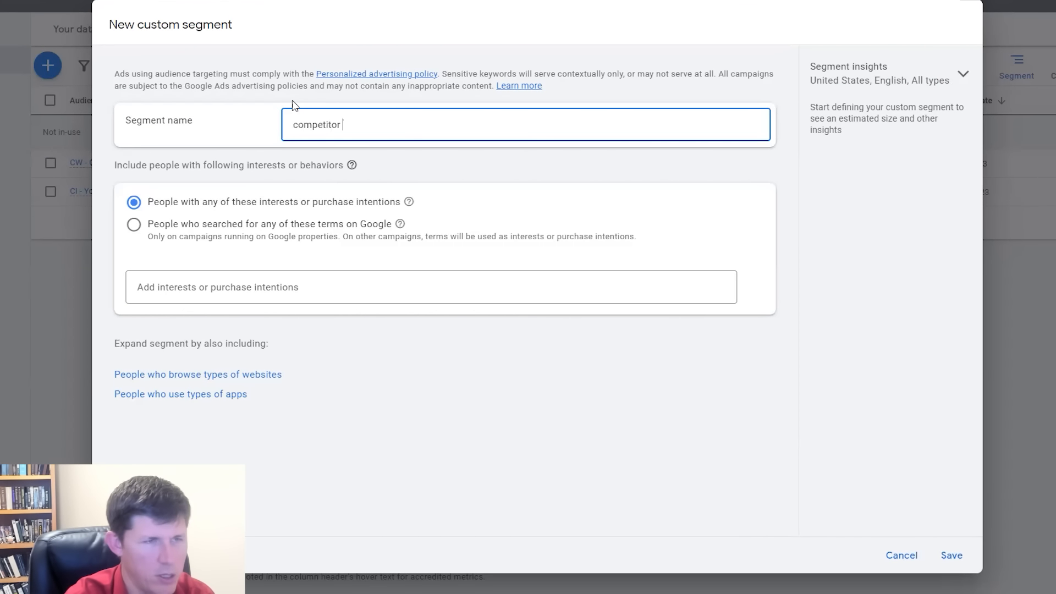
{"action": "type", "text": "website"}
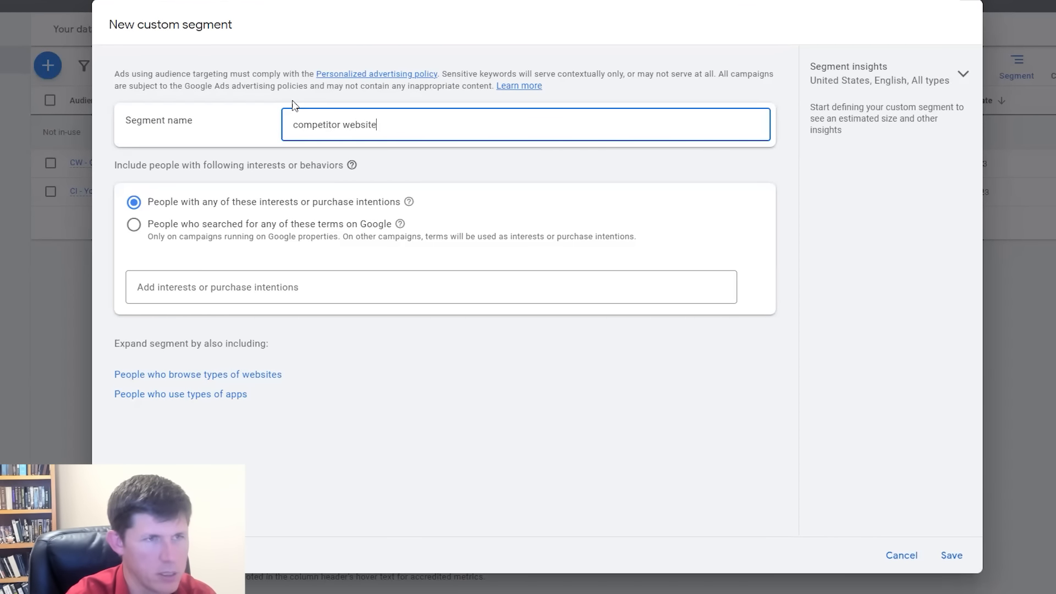
{"action": "type", "text": " audience"}
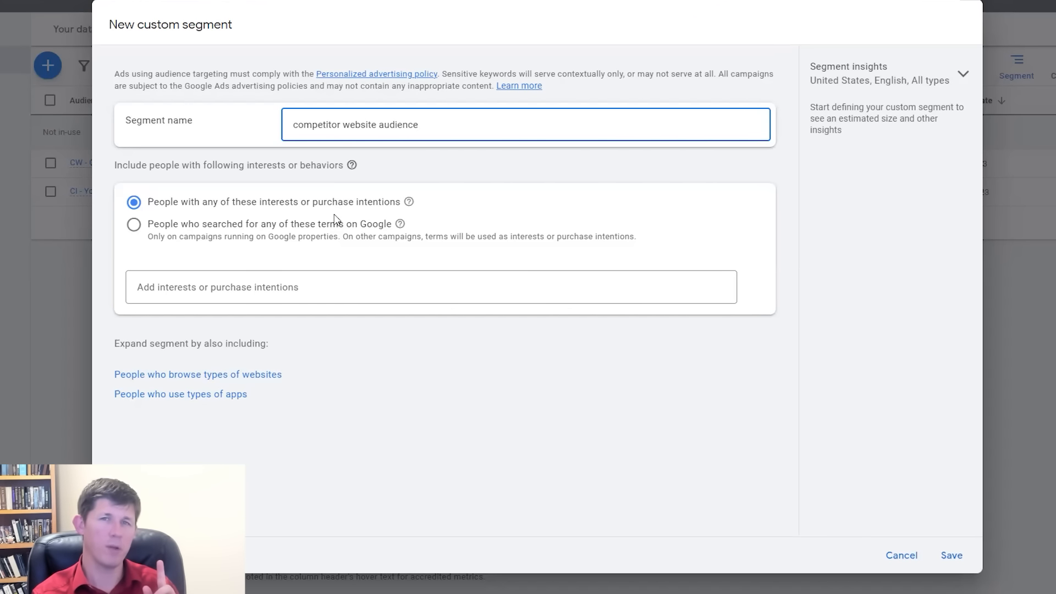
Replace the interests condition with people who browse similar websites, adding the collected Plus500, Fortrade, Axi, TAFE Courses, Wealth Within, Udemy and Investopedia URLs.
{"action": "left_click", "coordinate": [194, 379]}
{"action": "left_click", "coordinate": [755, 203]}
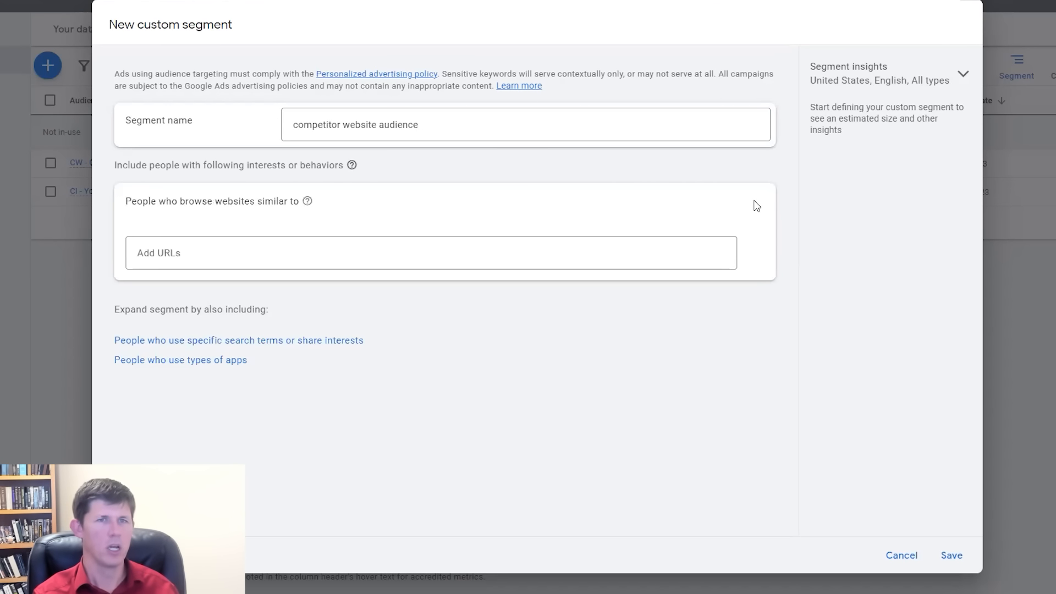
{"action": "left_click", "coordinate": [286, 251]}
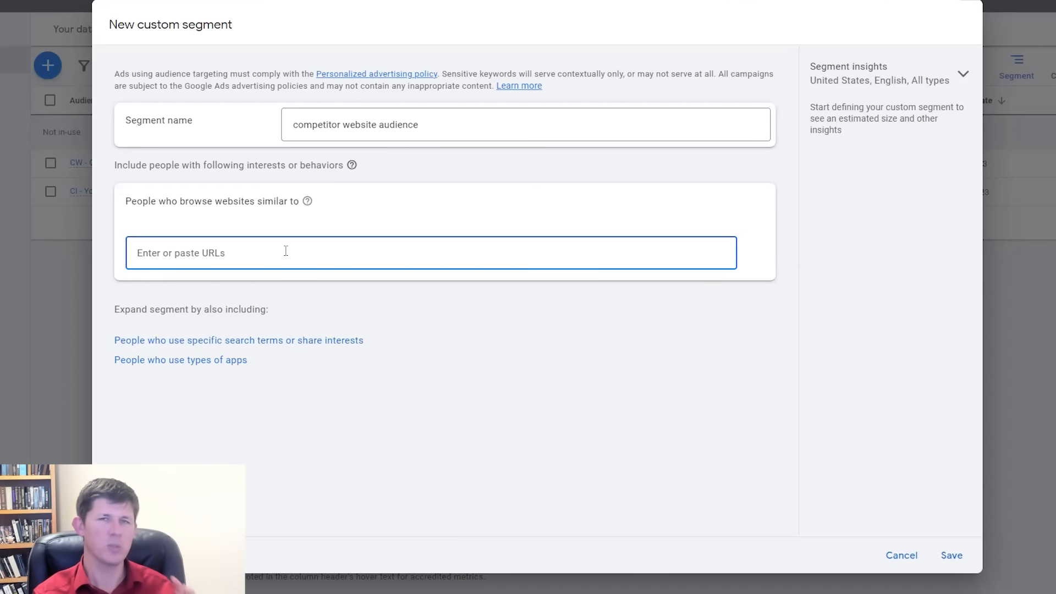
{"action": "key", "text": "alt+Tab"}
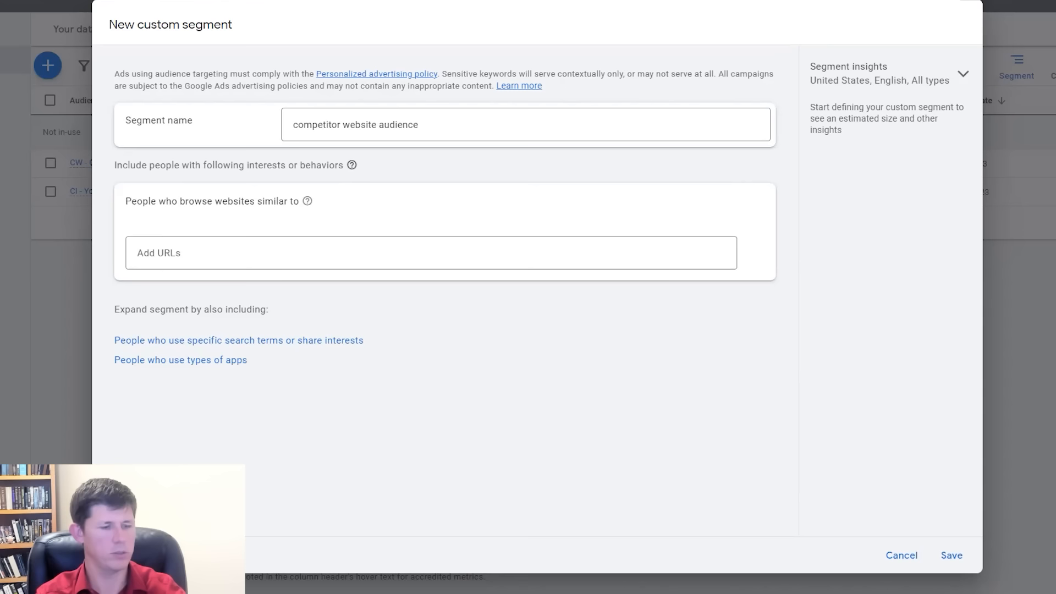
{"action": "left_click", "coordinate": [306, 252]}
{"action": "type", "text": "www.plus500.com www.fortrade.com/minilps/en/pro-dark www.axi.com/au/learn-to-trade/trading-courses www.tafecourses.com.au/courses/share-trading/ www.wealthwithin.com.au/trading-courses/diploma-of-share-trading-and-investment www.udemy.com/topic/stock-trading/ www.investopedia.com/best-online-stock-trading-classes-5089249"}
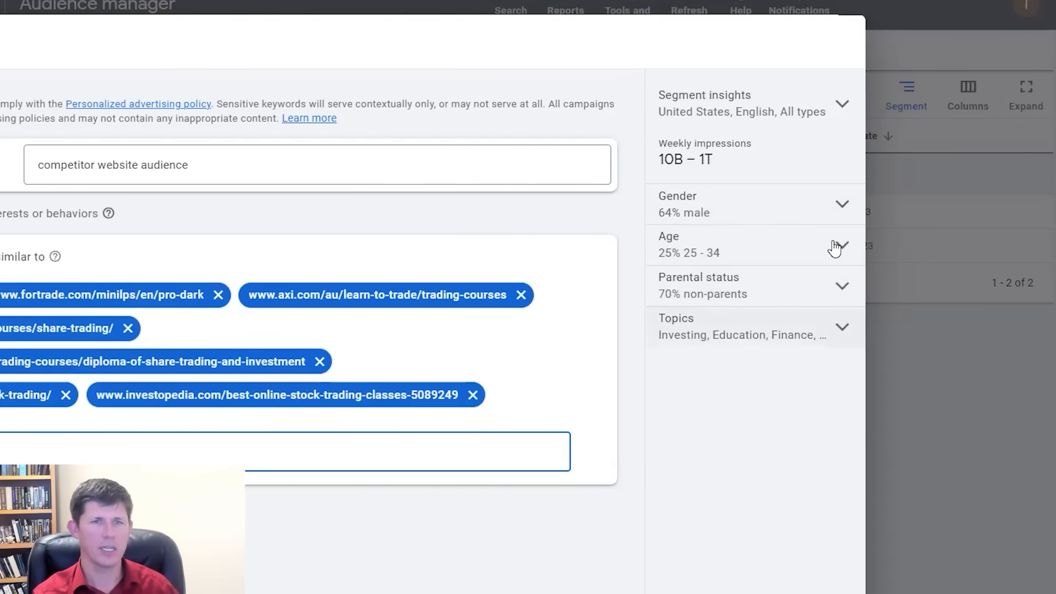
Check the topics in the segment insights, save the custom segment and bring up its summary in the segment list.
{"action": "left_click", "coordinate": [842, 328]}
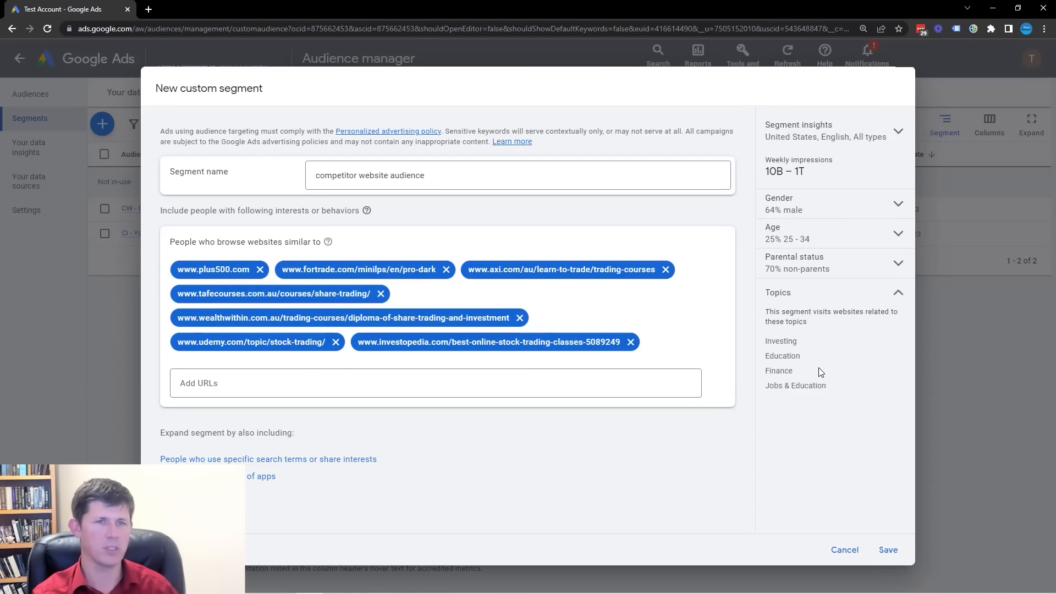
{"action": "left_click", "coordinate": [900, 293]}
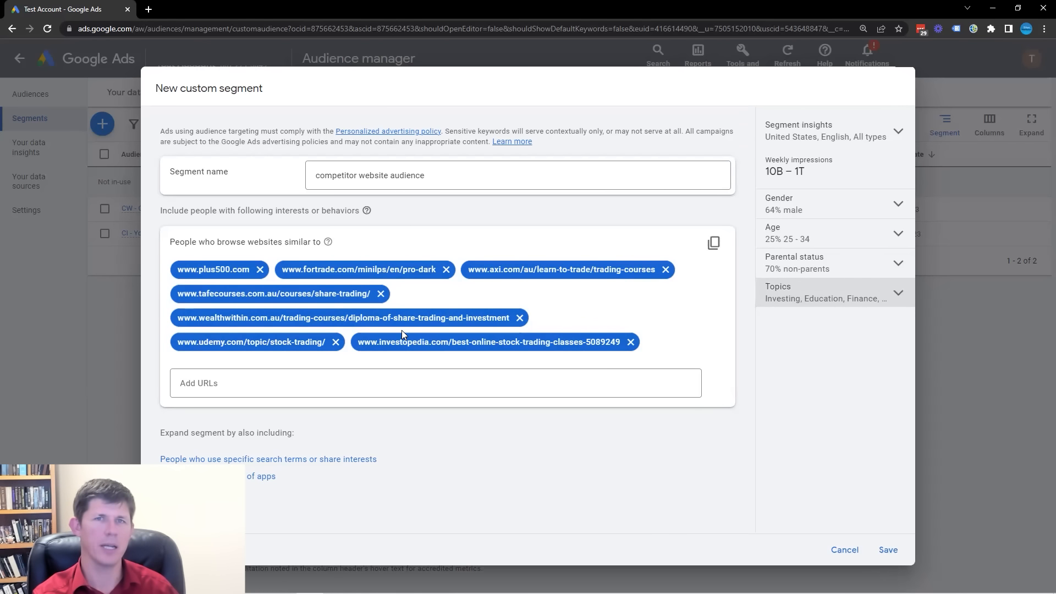
{"action": "left_click", "coordinate": [886, 550]}
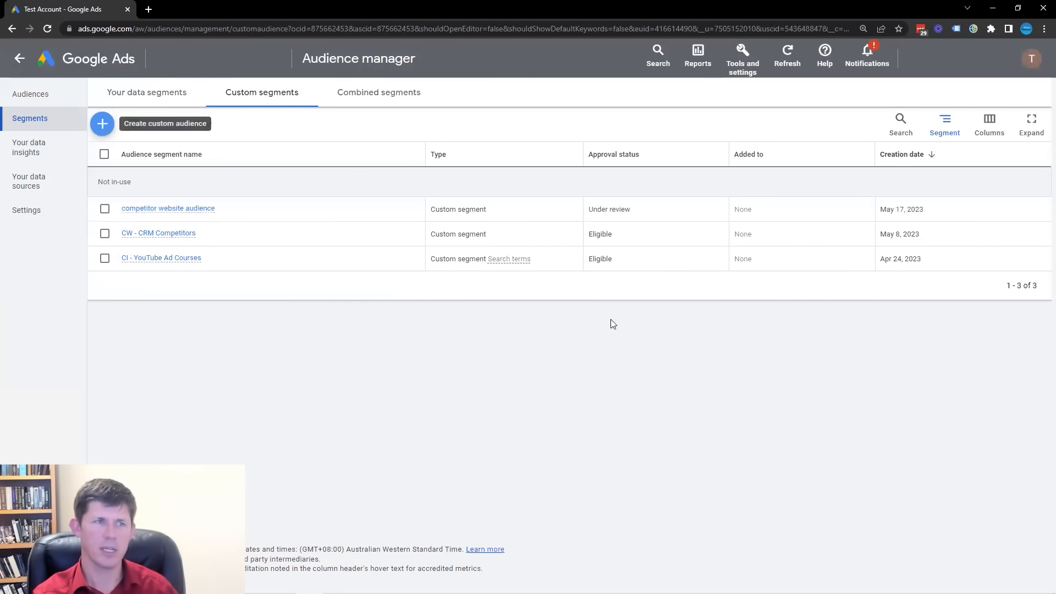
{"action": "mouse_move", "coordinate": [144, 212]}
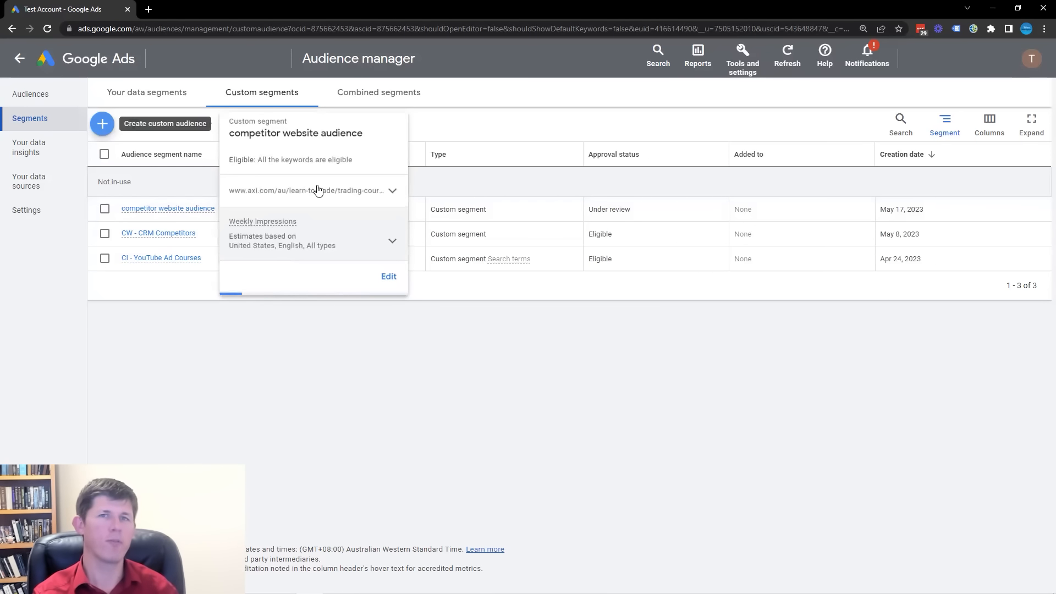
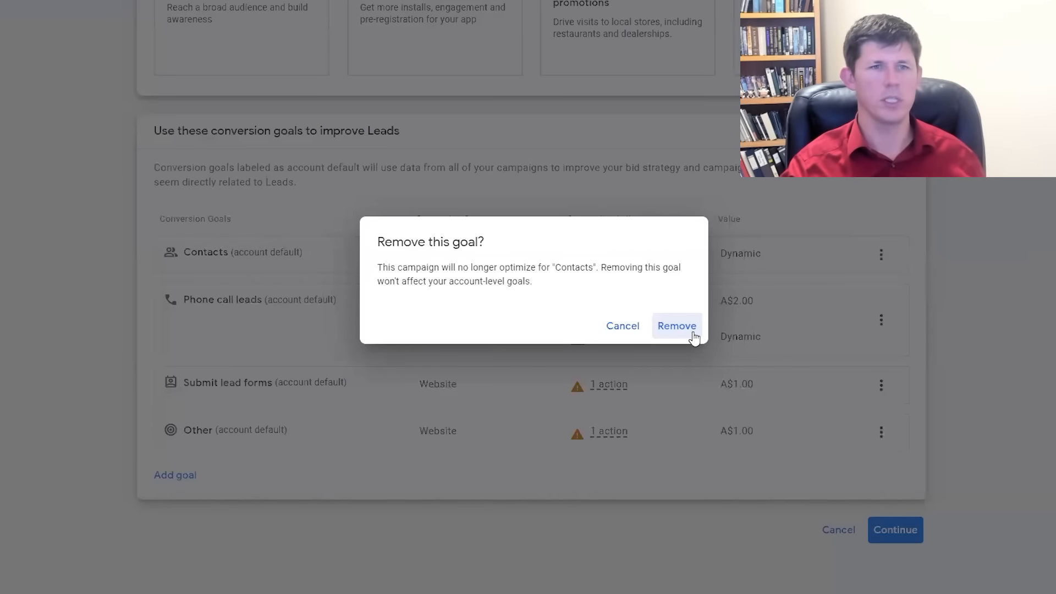
Remove the Contacts, Phone call leads and Other conversion goals from the Leads campaign, keeping only Submit lead forms.
{"action": "left_click", "coordinate": [880, 320]}
{"action": "left_click", "coordinate": [919, 374]}
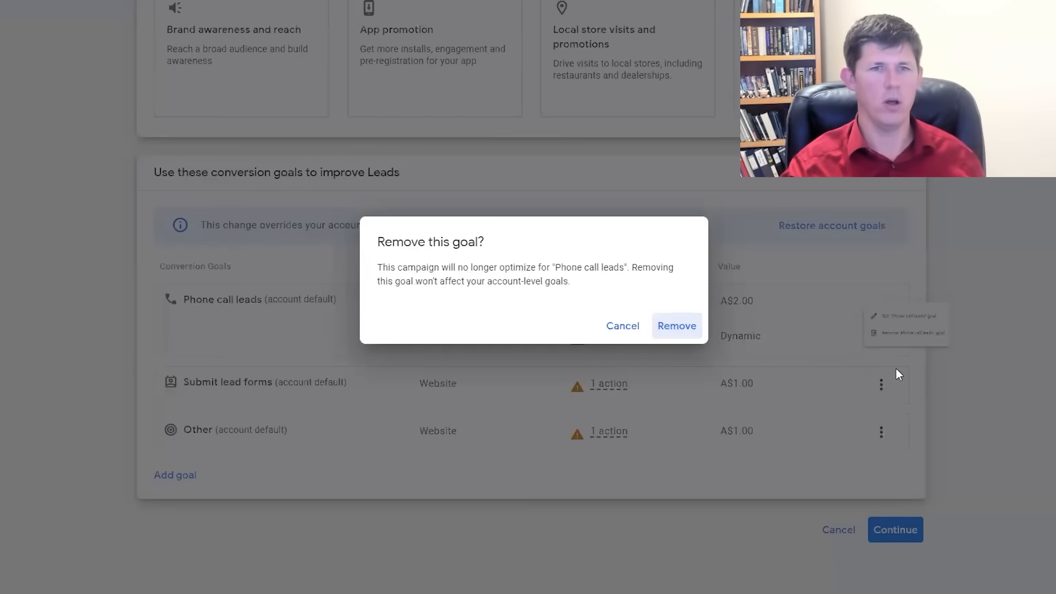
{"action": "left_click", "coordinate": [677, 326]}
{"action": "left_click", "coordinate": [881, 432]}
{"action": "left_click", "coordinate": [935, 444]}
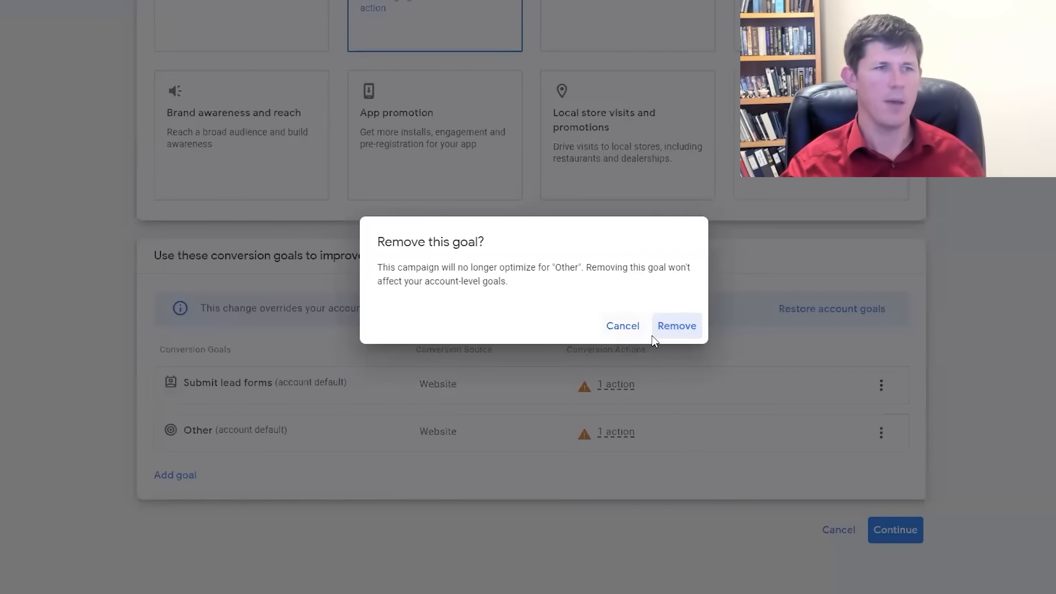
{"action": "left_click", "coordinate": [676, 326]}
Accept the conversion goals, choose Video as the campaign type and proceed to the campaign settings with the Drive conversions subtype.
{"action": "left_click", "coordinate": [894, 532]}
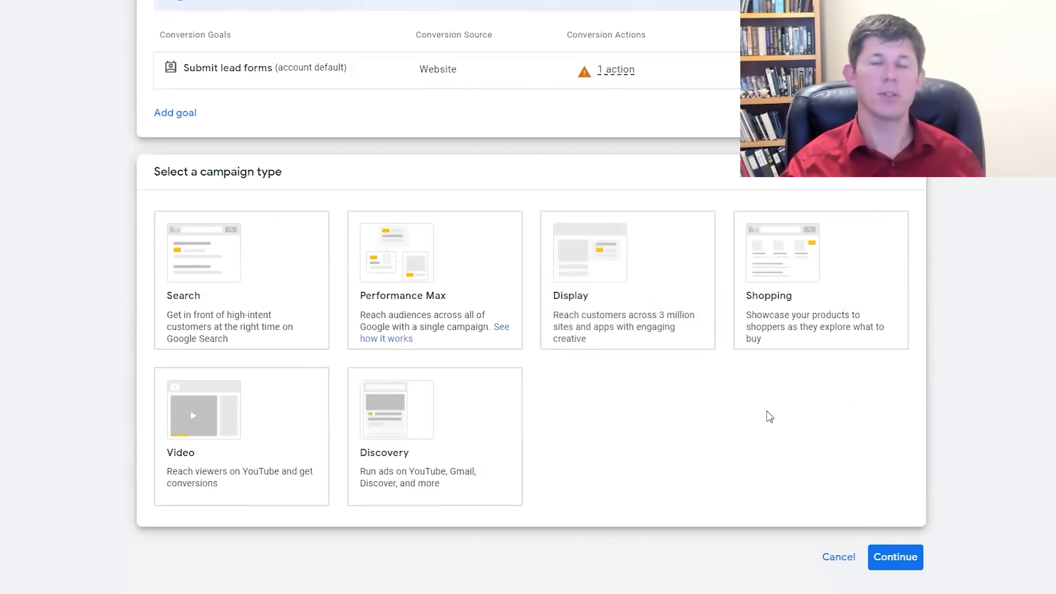
{"action": "left_click", "coordinate": [198, 424]}
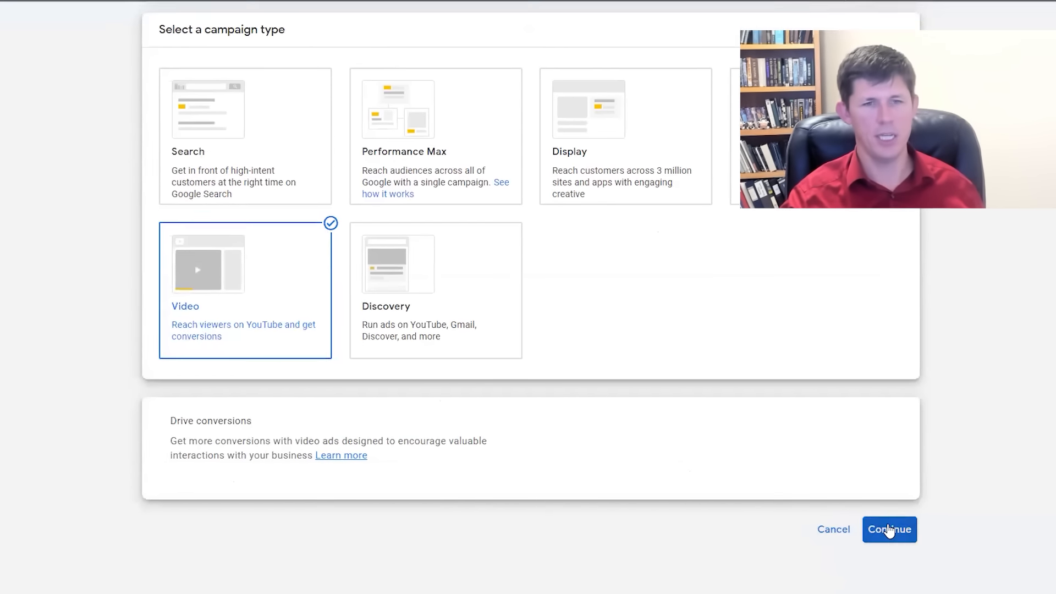
{"action": "left_click", "coordinate": [894, 531]}
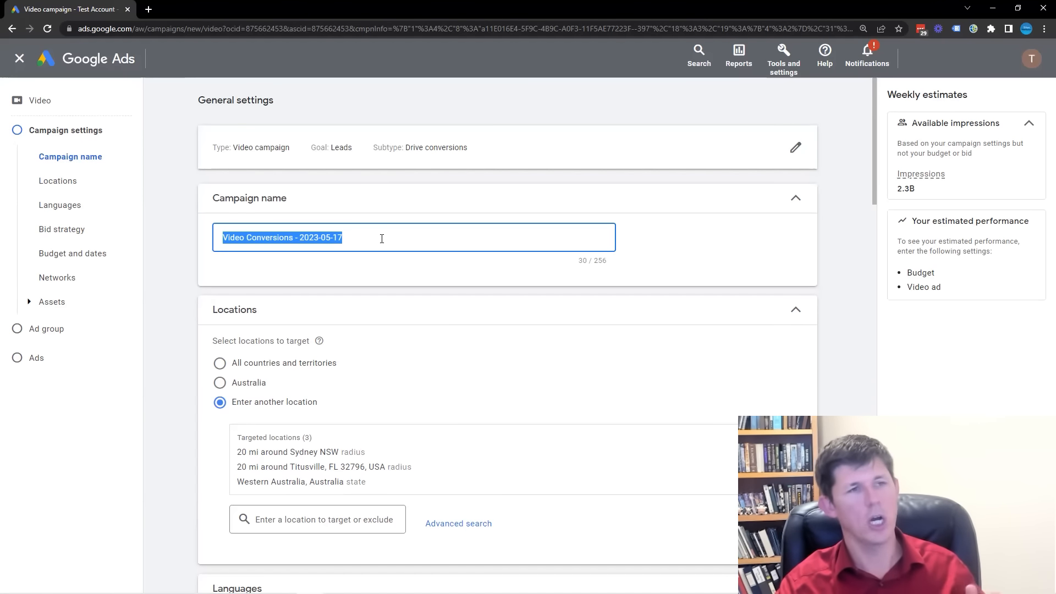
Review the campaign name, locations, language and bid strategy, and set the daily budget to A$25.
{"action": "scroll", "coordinate": [382, 240], "scroll_direction": "down", "scroll_amount": 1}
{"action": "scroll", "coordinate": [382, 240], "scroll_direction": "down", "scroll_amount": 1}
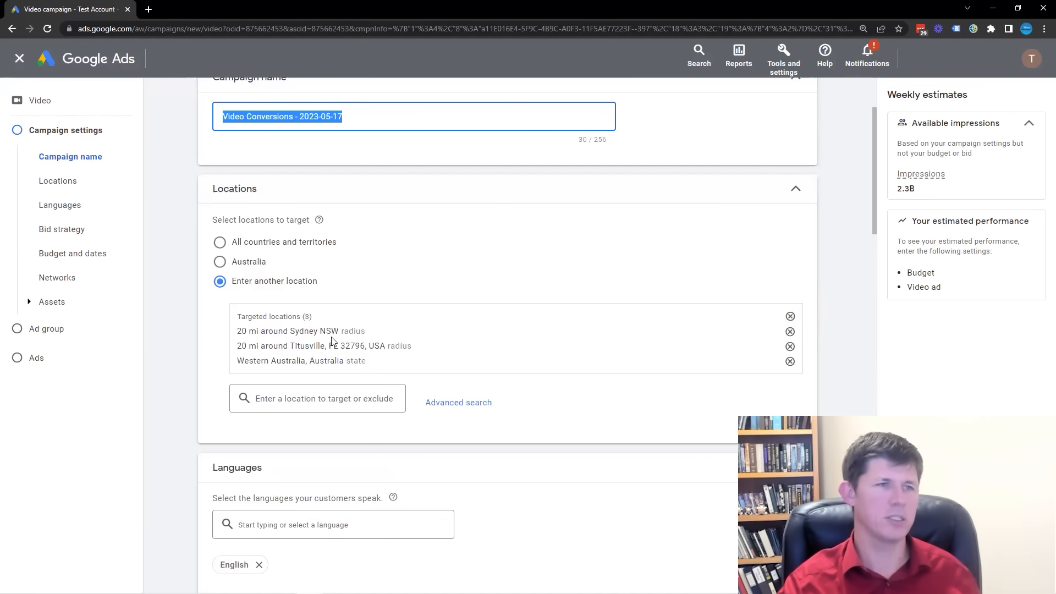
{"action": "scroll", "coordinate": [363, 338], "scroll_direction": "down", "scroll_amount": 2}
{"action": "scroll", "coordinate": [253, 427], "scroll_direction": "down", "scroll_amount": 3}
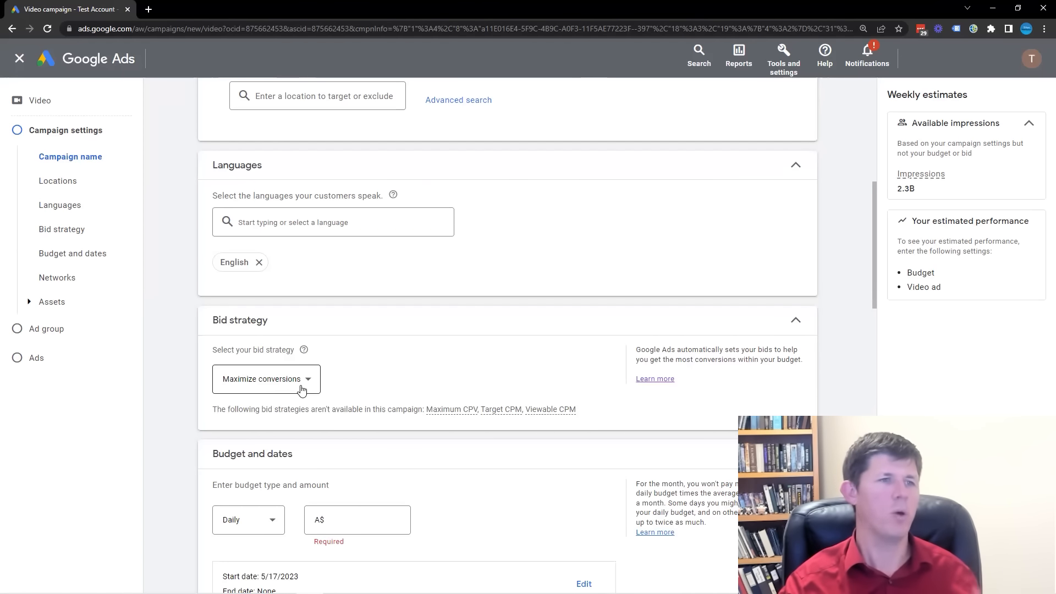
{"action": "scroll", "coordinate": [312, 386], "scroll_direction": "down", "scroll_amount": 2}
{"action": "left_click", "coordinate": [343, 394]}
{"action": "type", "text": "25"}
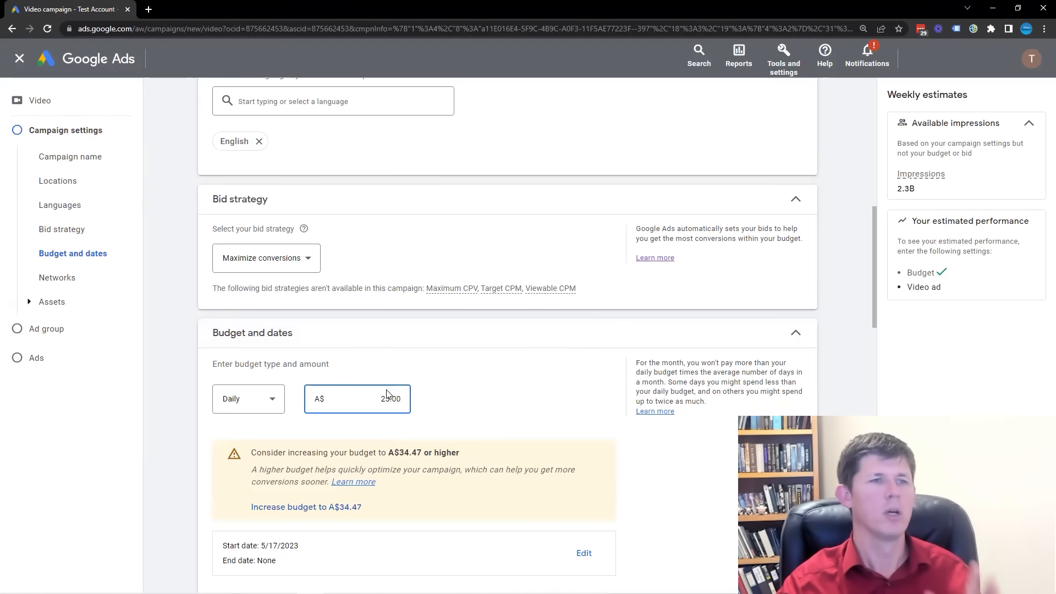
Set specific device targeting in the additional campaign settings to computers, mobile phones and tablets, excluding TV screens.
{"action": "scroll", "coordinate": [387, 397], "scroll_direction": "down", "scroll_amount": 1}
{"action": "scroll", "coordinate": [528, 388], "scroll_direction": "down", "scroll_amount": 3}
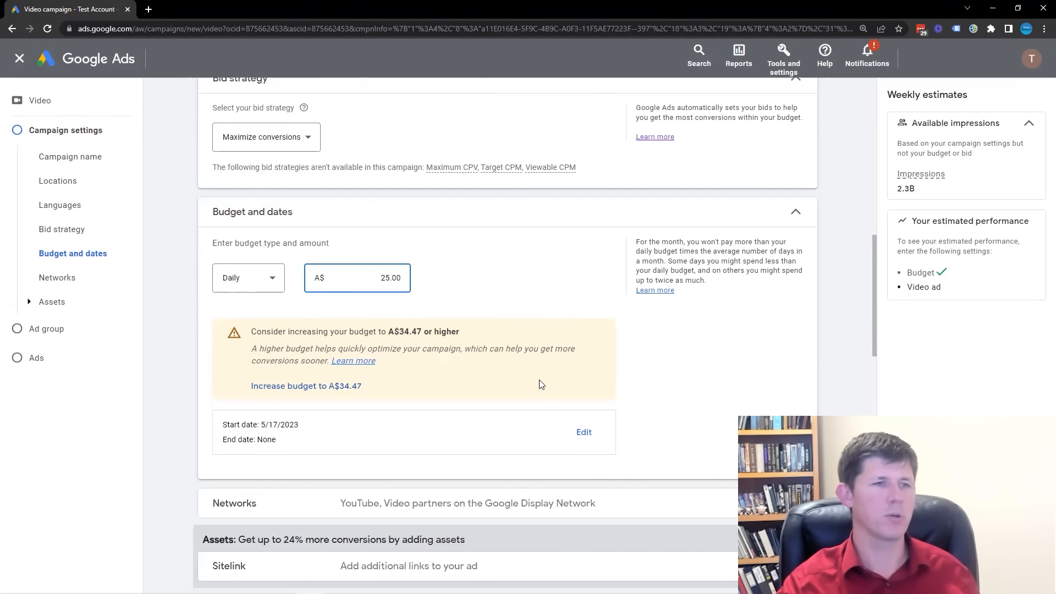
{"action": "scroll", "coordinate": [542, 377], "scroll_direction": "down", "scroll_amount": 1}
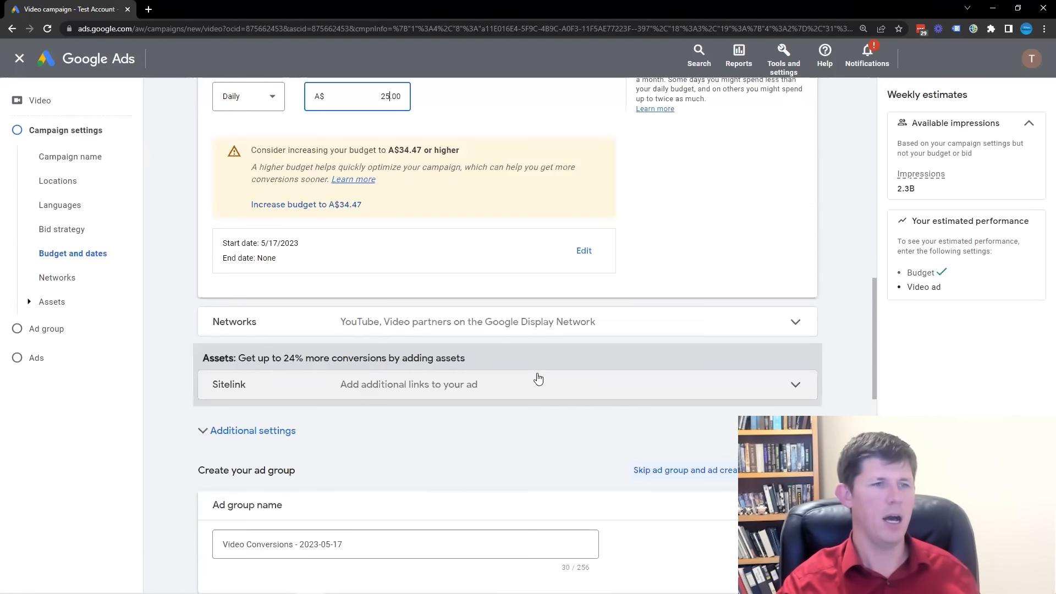
{"action": "scroll", "coordinate": [419, 402], "scroll_direction": "down", "scroll_amount": 1}
{"action": "left_click", "coordinate": [252, 370]}
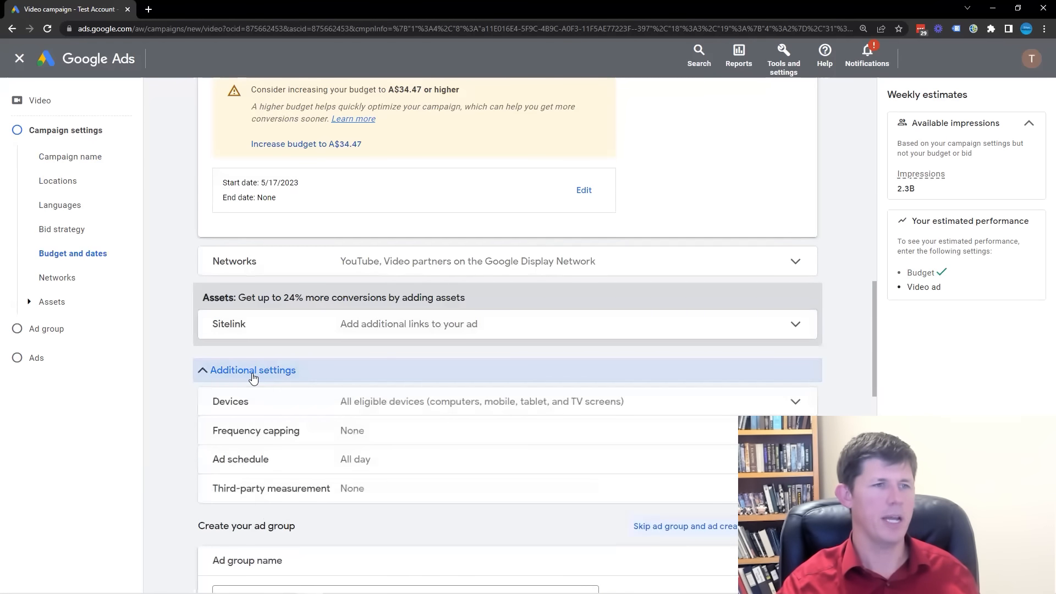
{"action": "left_click", "coordinate": [726, 405]}
{"action": "scroll", "coordinate": [594, 424], "scroll_direction": "down", "scroll_amount": 1}
{"action": "left_click", "coordinate": [236, 408]}
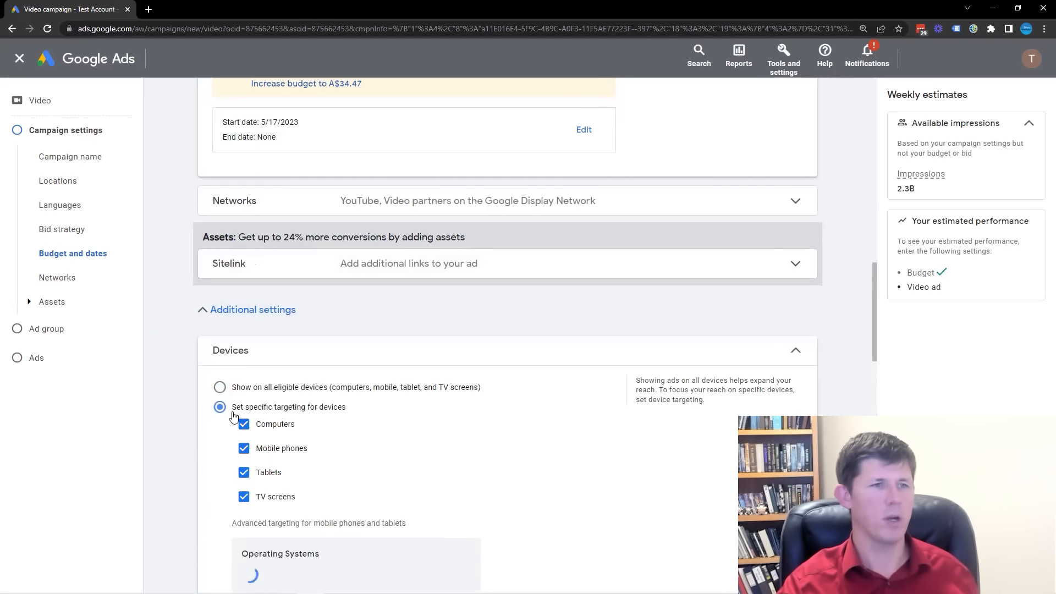
{"action": "left_click", "coordinate": [777, 339]}
{"action": "left_click", "coordinate": [796, 341]}
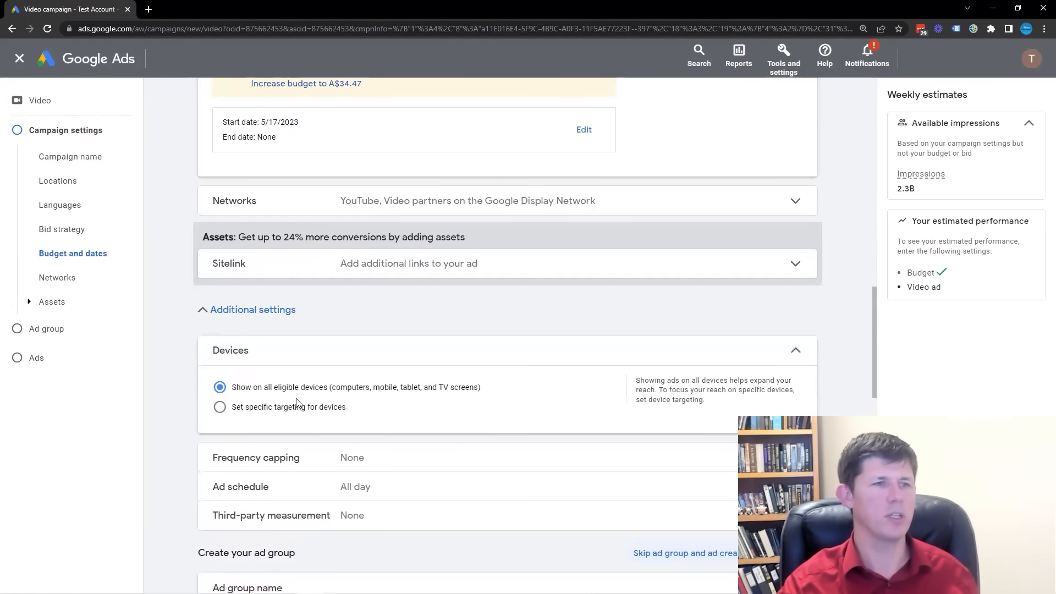
{"action": "left_click", "coordinate": [263, 413]}
{"action": "left_click", "coordinate": [243, 496]}
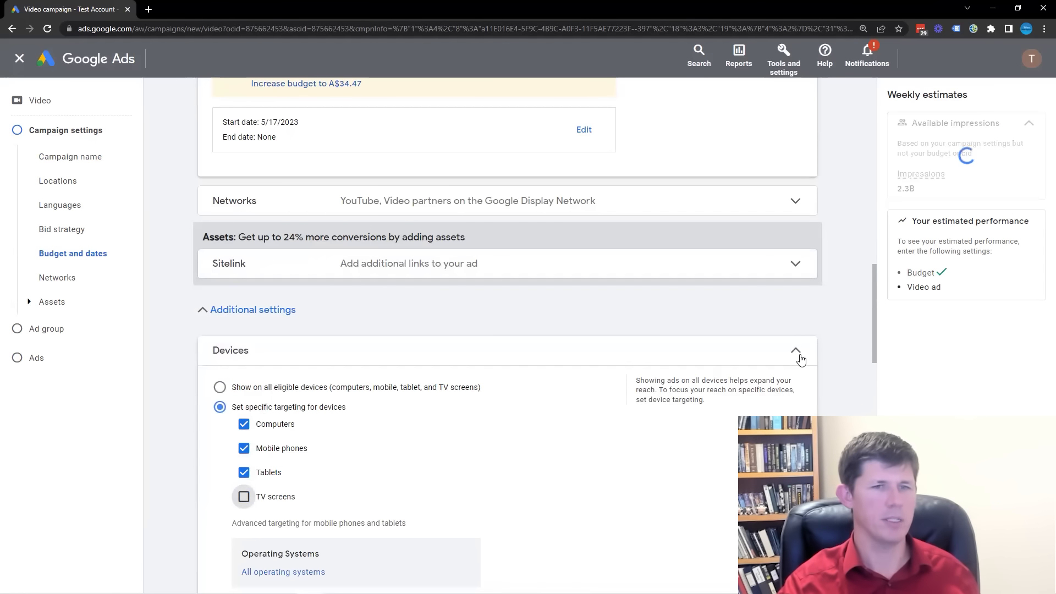
{"action": "left_click", "coordinate": [797, 352]}
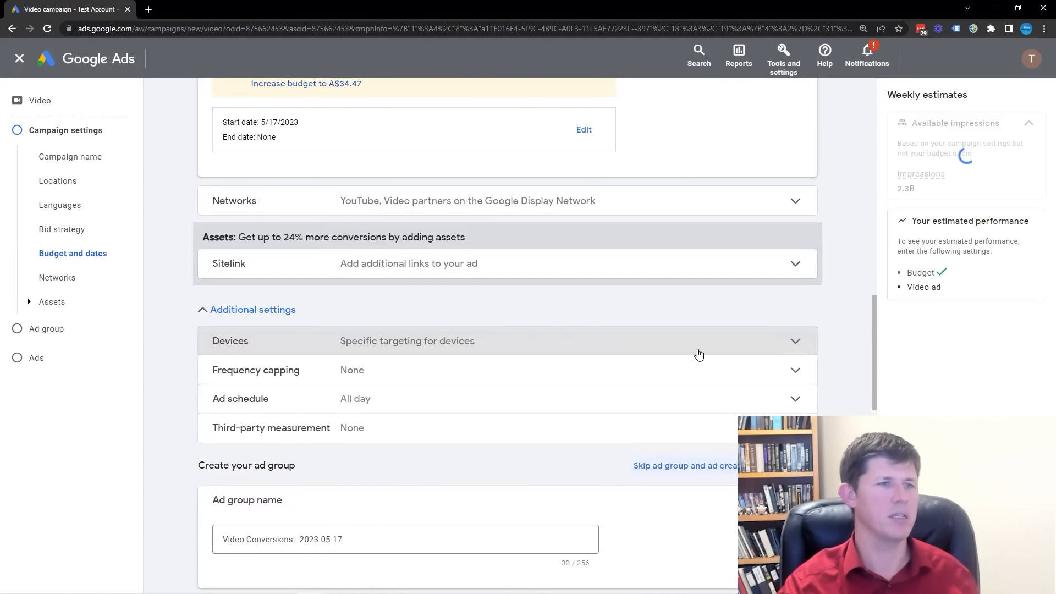
Rename the campaign's ad group as "competitor websites".
{"action": "scroll", "coordinate": [715, 356], "scroll_direction": "down", "scroll_amount": 2}
{"action": "left_click_drag", "start_coordinate": [385, 417], "coordinate": [149, 424]}
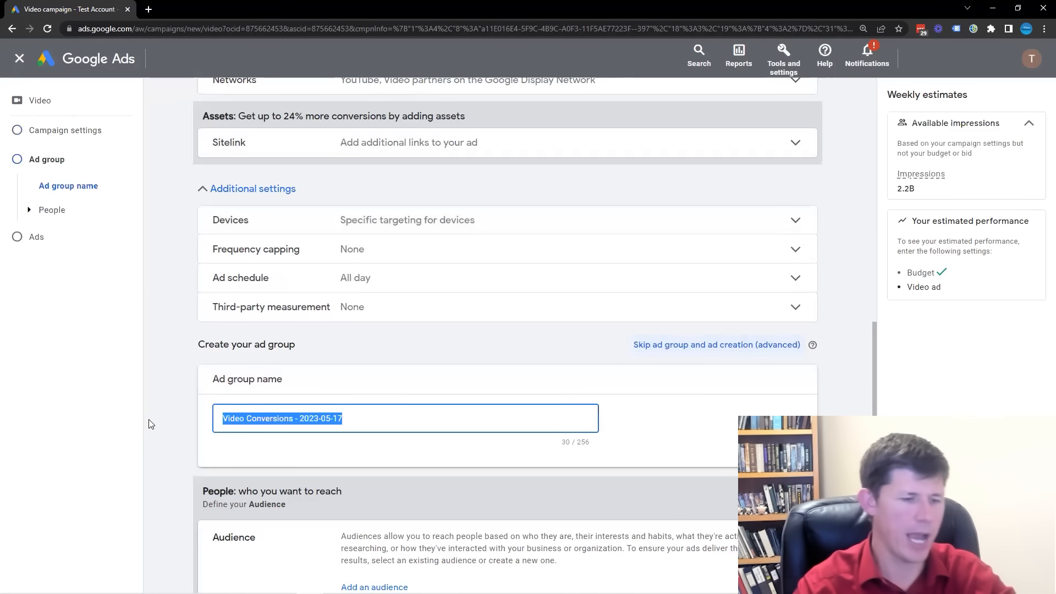
{"action": "type", "text": "competitor websites"}
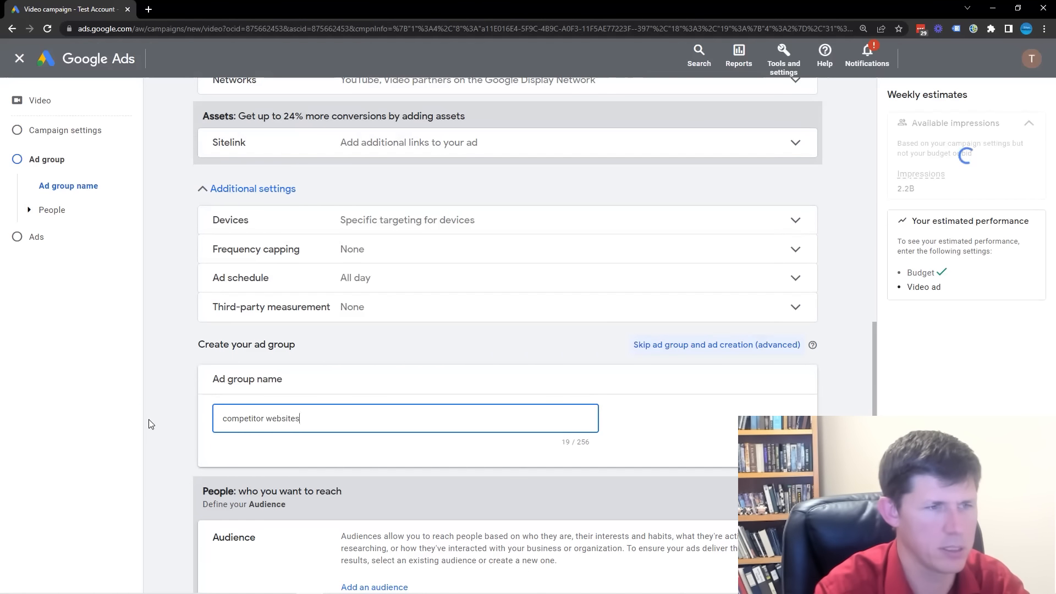
{"action": "left_click", "coordinate": [818, 393]}
Start a new audience for the ad group and name it "Competitor Websites".
{"action": "scroll", "coordinate": [811, 385], "scroll_direction": "down", "scroll_amount": 4}
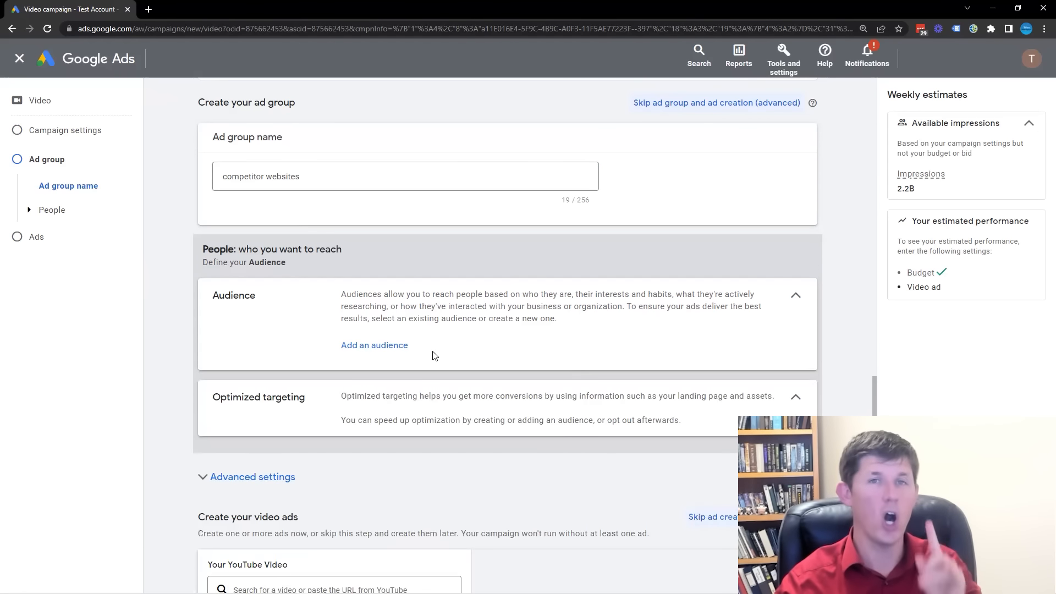
{"action": "left_click", "coordinate": [389, 350]}
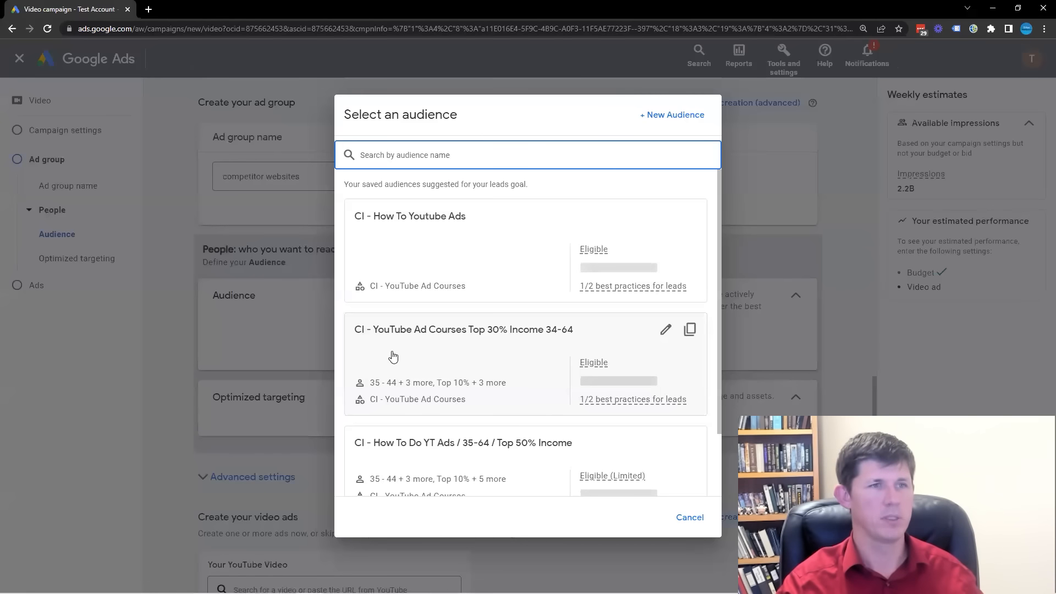
{"action": "left_click", "coordinate": [660, 115]}
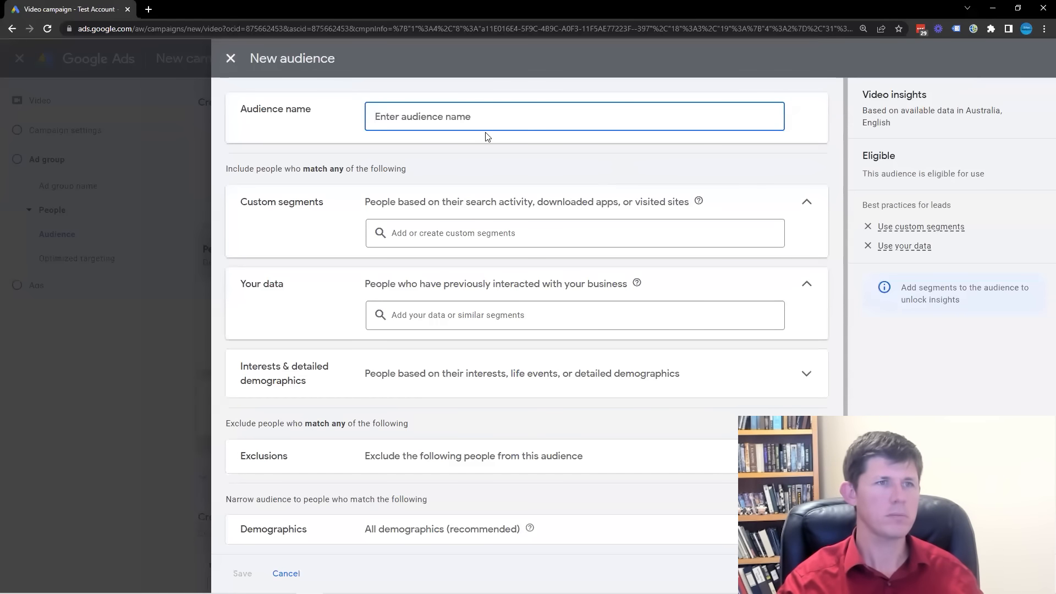
{"action": "type", "text": "Competit"}
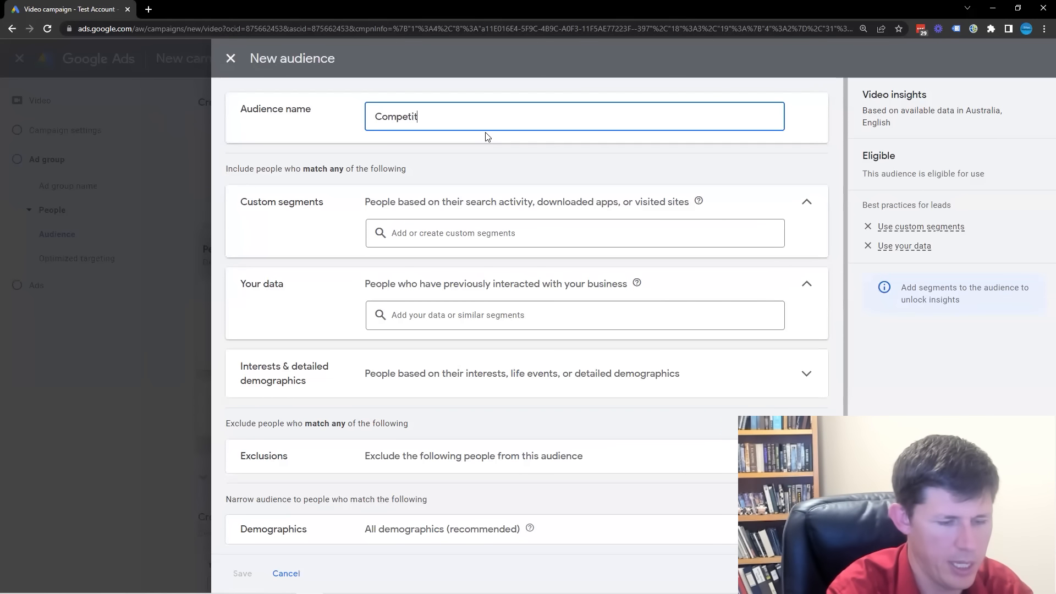
{"action": "type", "text": "or W"}
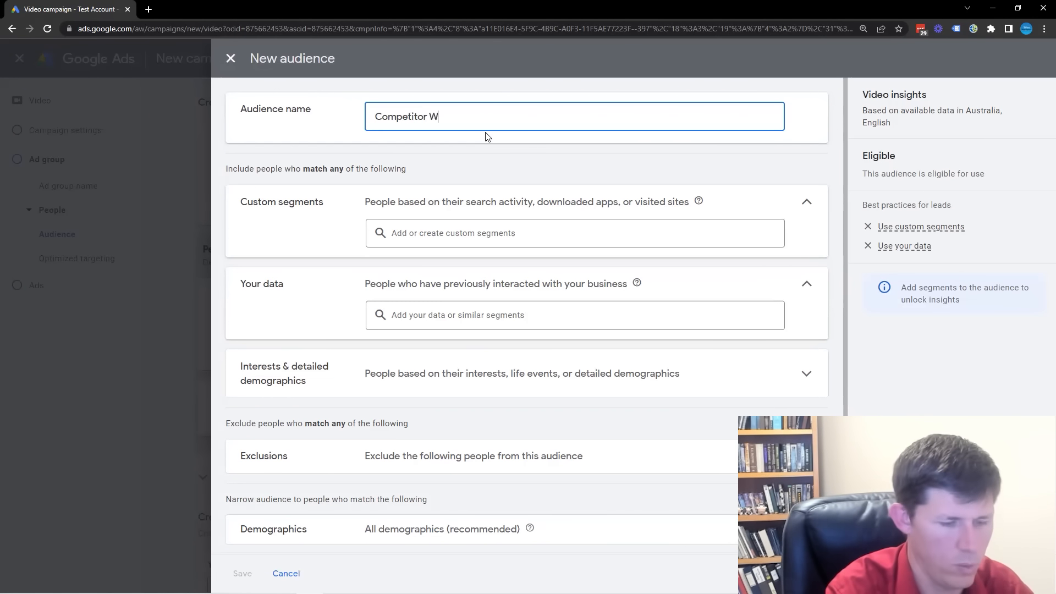
{"action": "type", "text": "ebsites"}
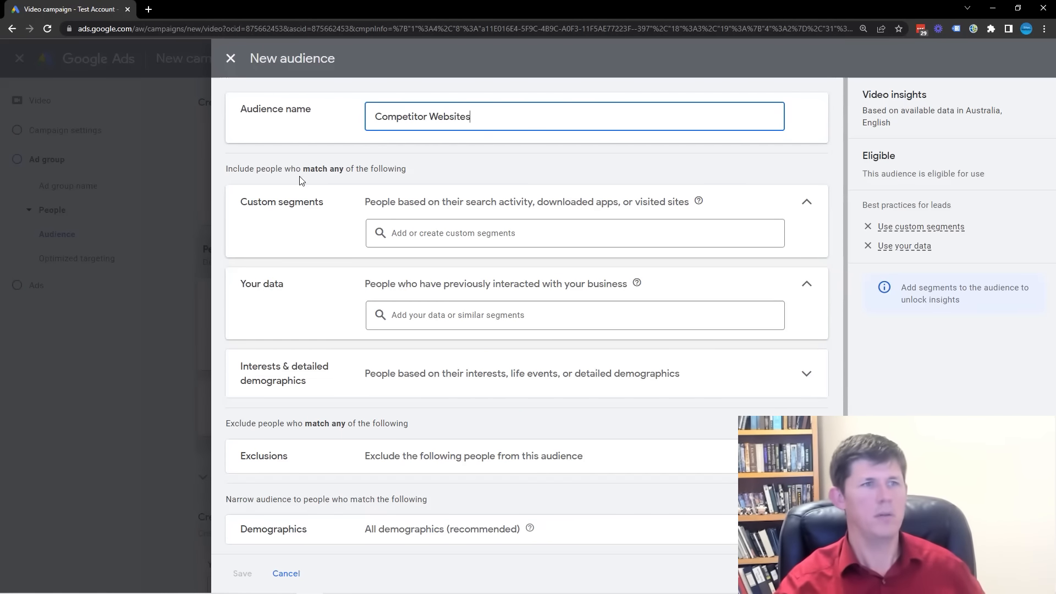
Add the existing custom segment "competitor website audience" to the new audience.
{"action": "left_click", "coordinate": [465, 237]}
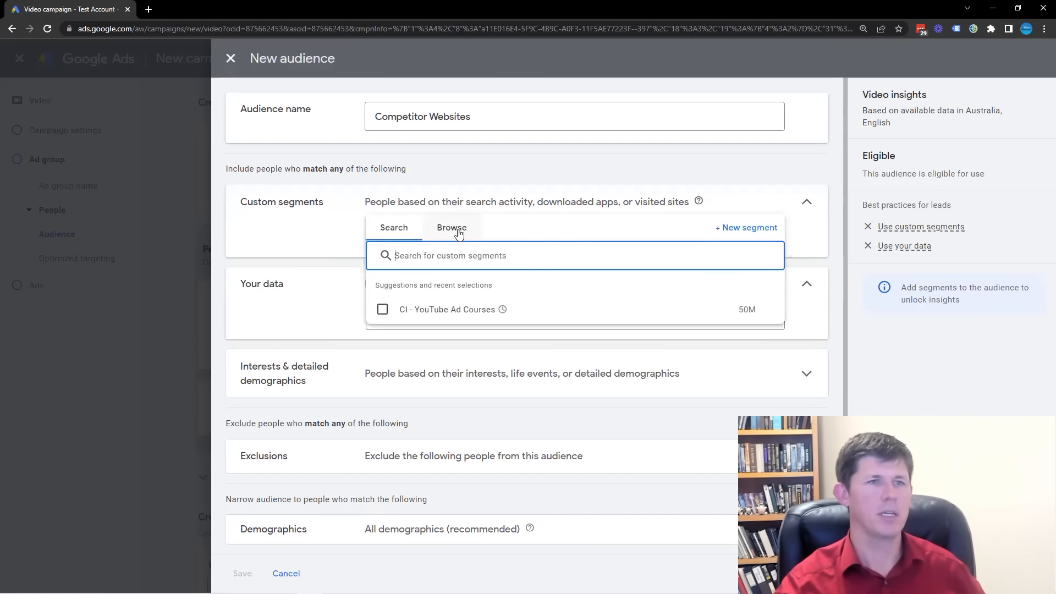
{"action": "left_click", "coordinate": [459, 235]}
{"action": "mouse_move", "coordinate": [385, 293]}
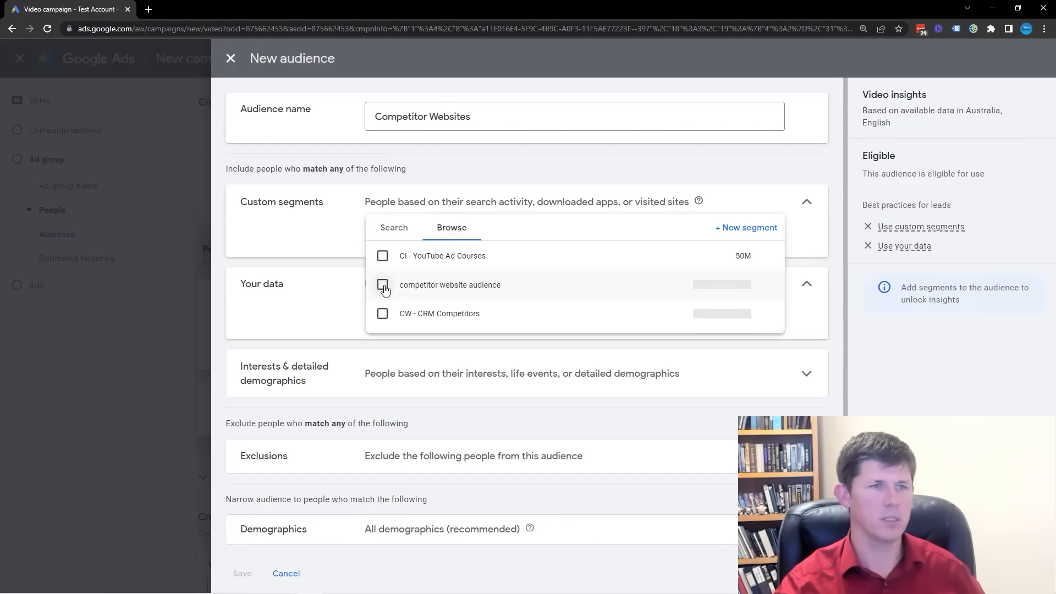
{"action": "left_click", "coordinate": [383, 286]}
{"action": "left_click", "coordinate": [805, 169]}
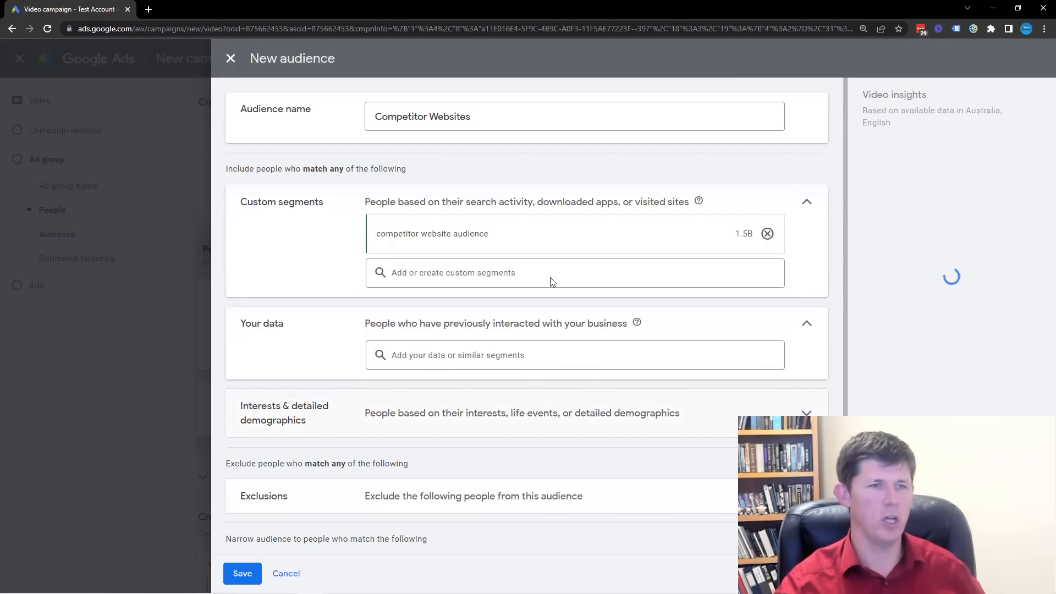
Review the audience's exclusions and demographics, including parental status and household income, and save the audience with all demographics kept.
{"action": "scroll", "coordinate": [550, 366], "scroll_direction": "down", "scroll_amount": 1}
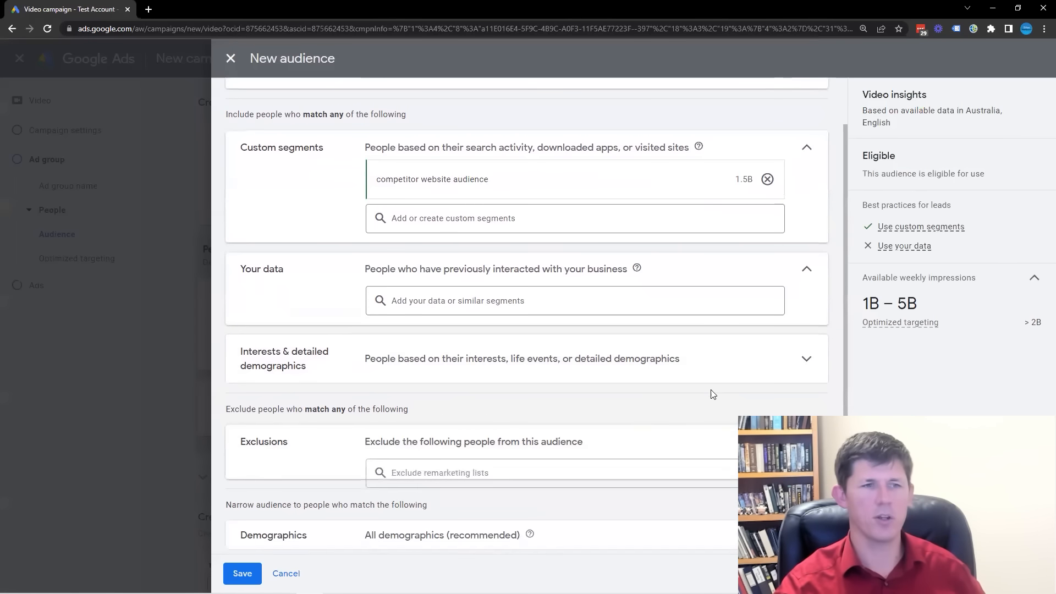
{"action": "left_click", "coordinate": [563, 440]}
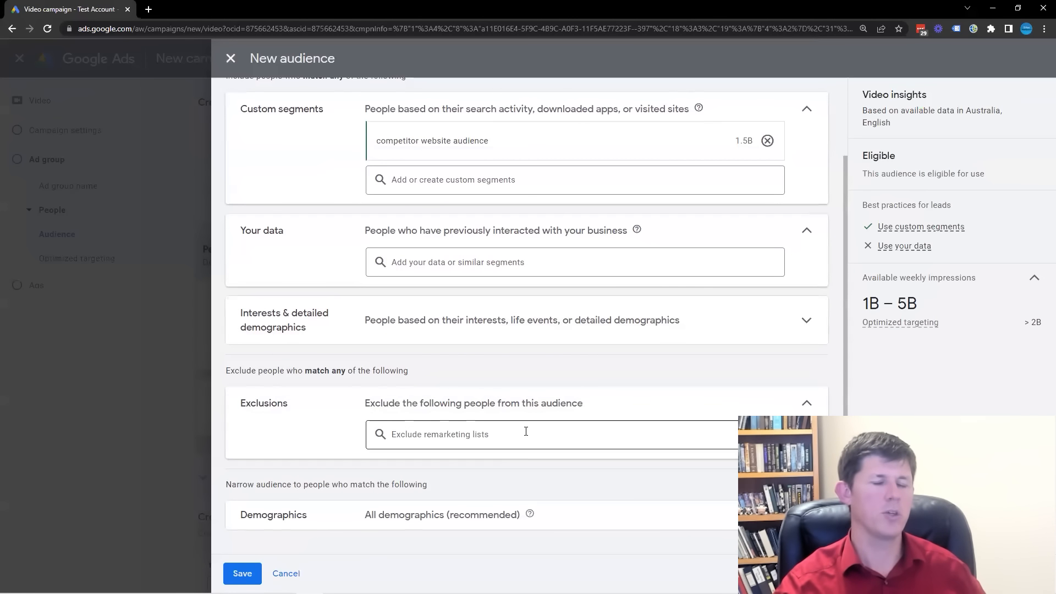
{"action": "left_click", "coordinate": [807, 406]}
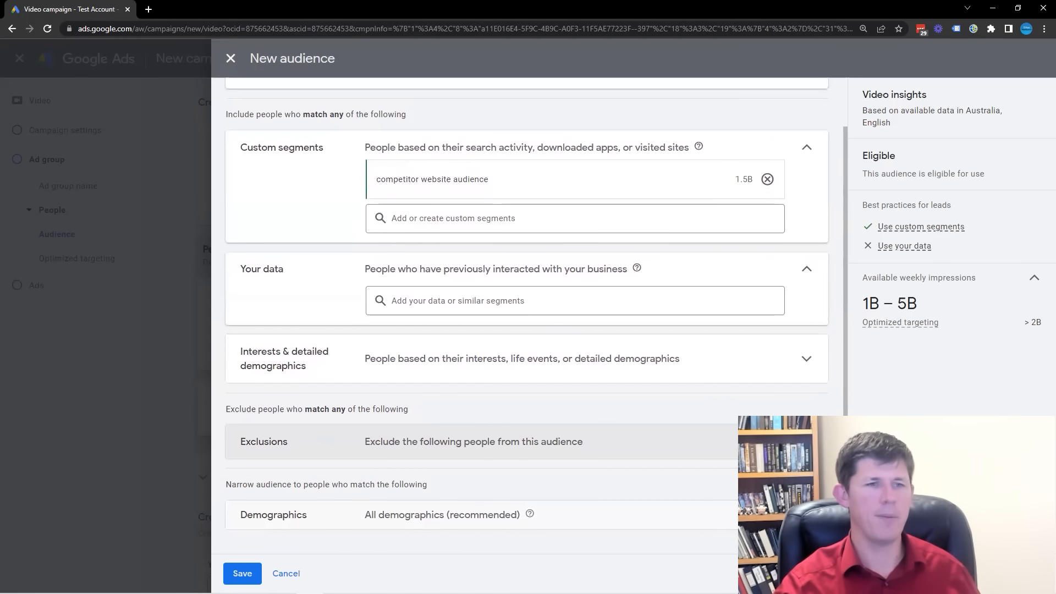
{"action": "left_click", "coordinate": [660, 514]}
{"action": "left_click", "coordinate": [396, 497]}
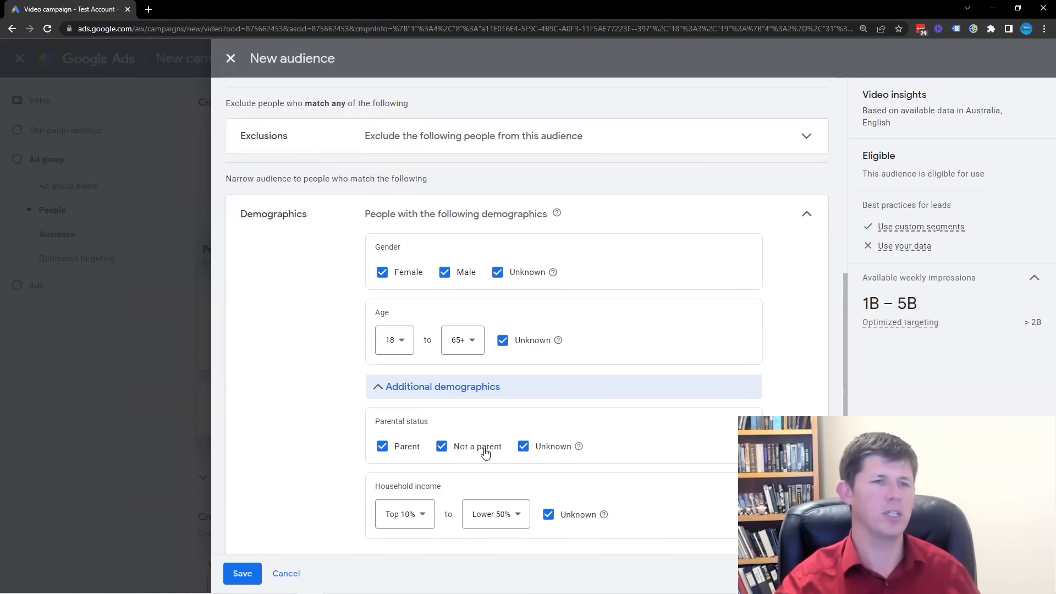
{"action": "scroll", "coordinate": [528, 473], "scroll_direction": "down", "scroll_amount": 1}
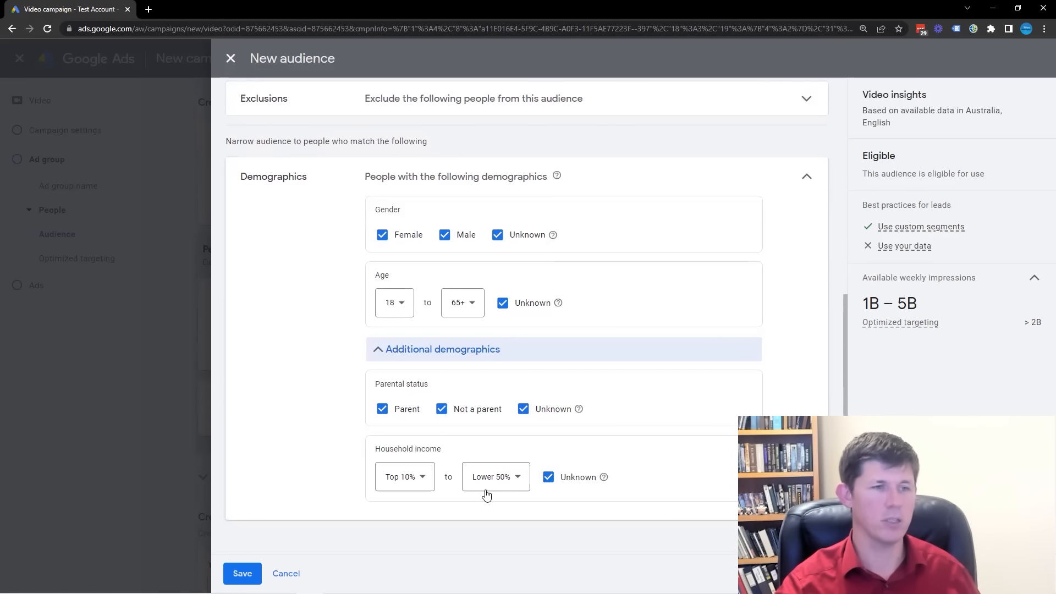
{"action": "left_click", "coordinate": [254, 575]}
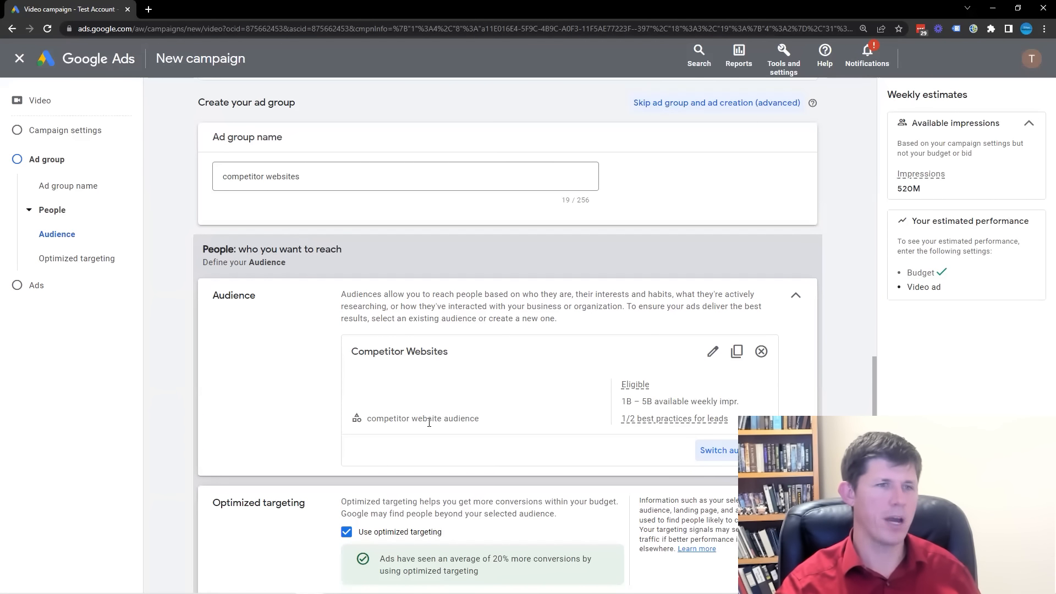
Check the estimated weekly impressions for the audience and turn off optimized targeting for the ad group.
{"action": "left_click_drag", "start_coordinate": [944, 190], "coordinate": [895, 191]}
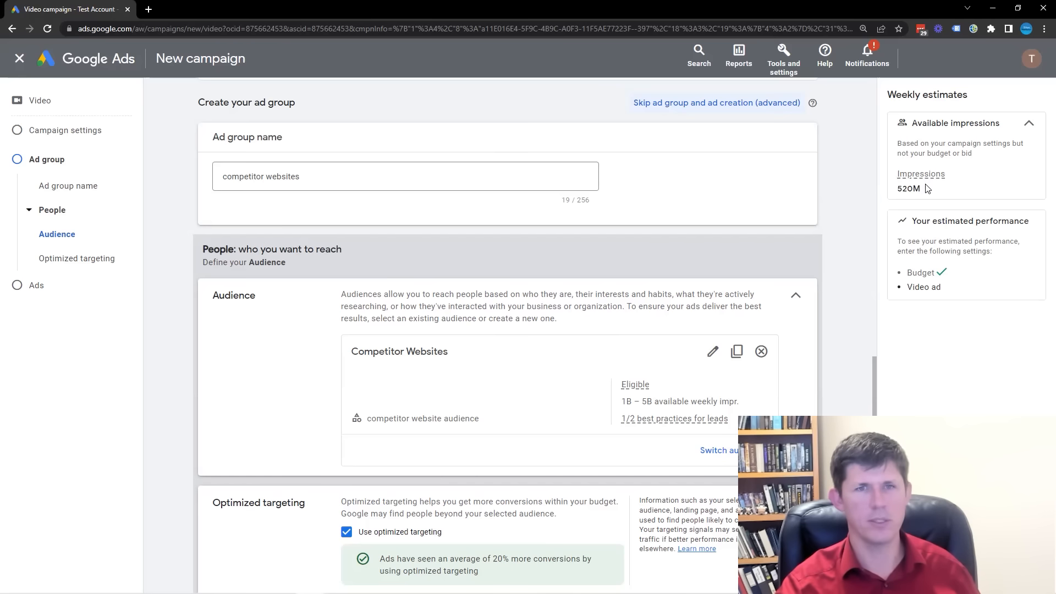
{"action": "scroll", "coordinate": [461, 362], "scroll_direction": "down", "scroll_amount": 2}
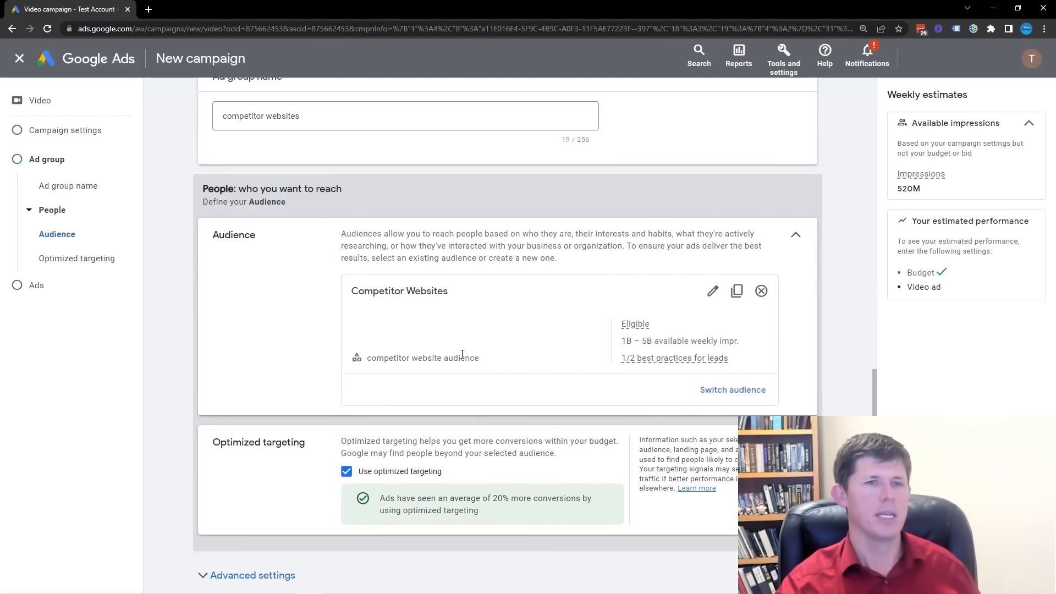
{"action": "left_click", "coordinate": [348, 412]}
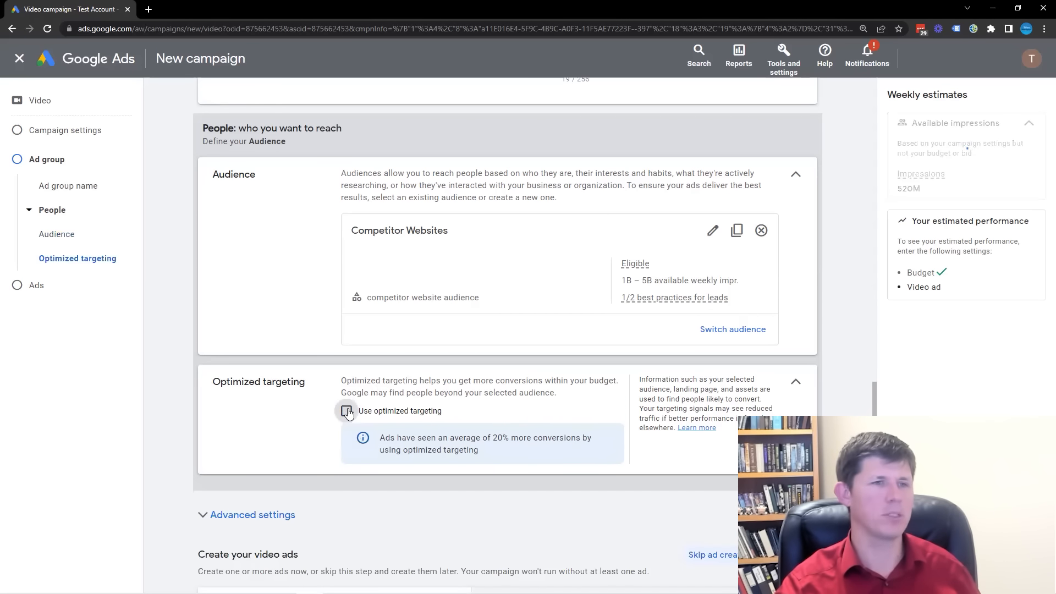
Add the YouTube video "How to Keep Going When Things ..." to the new video ad by pasting its URL.
{"action": "scroll", "coordinate": [290, 391], "scroll_direction": "down", "scroll_amount": 3}
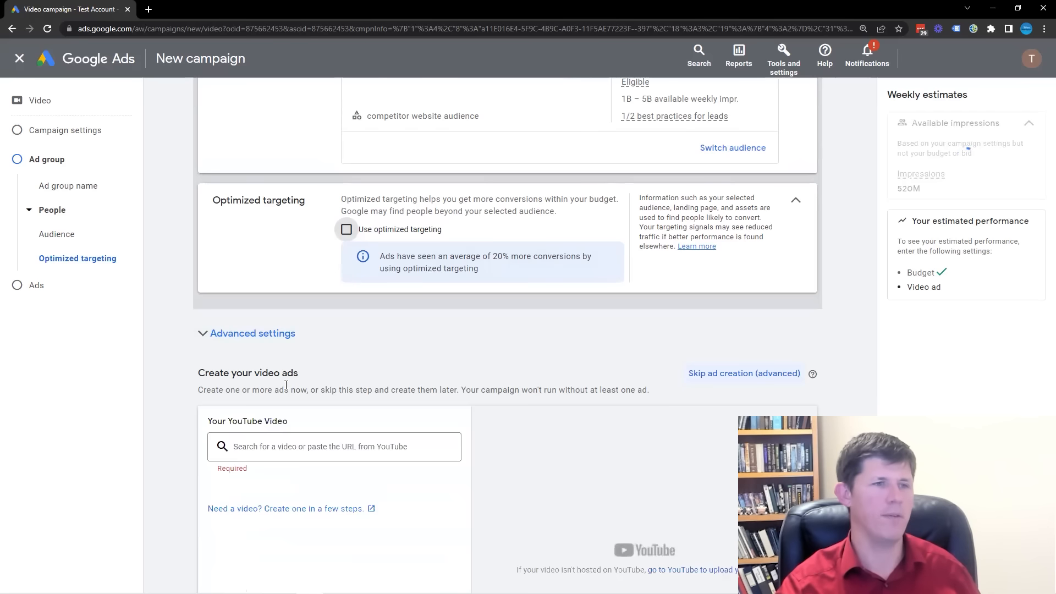
{"action": "left_click", "coordinate": [311, 446]}
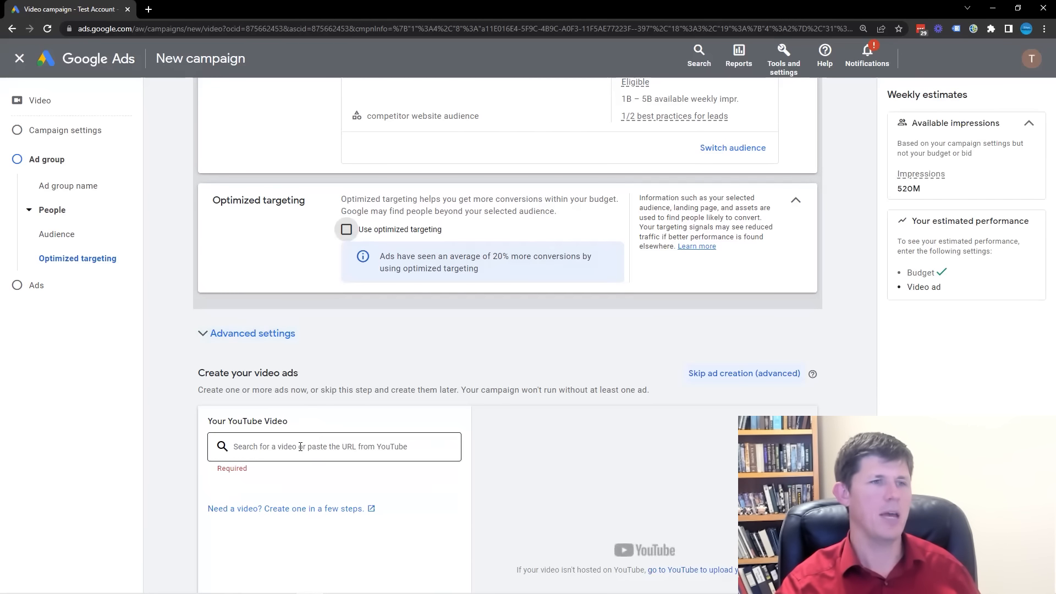
{"action": "scroll", "coordinate": [379, 441], "scroll_direction": "down", "scroll_amount": 1}
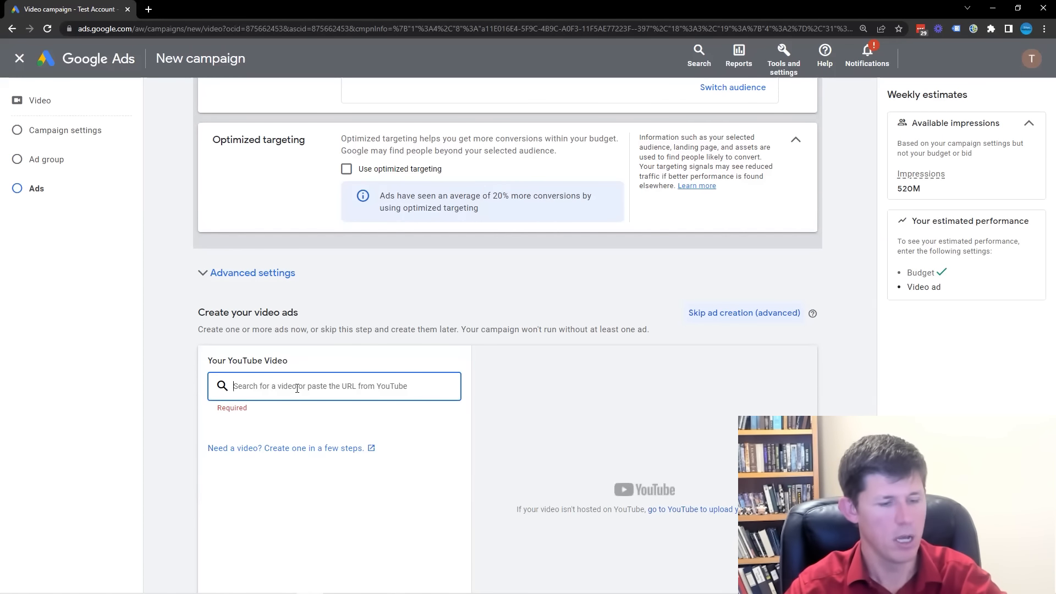
{"action": "key", "text": "ctrl+v"}
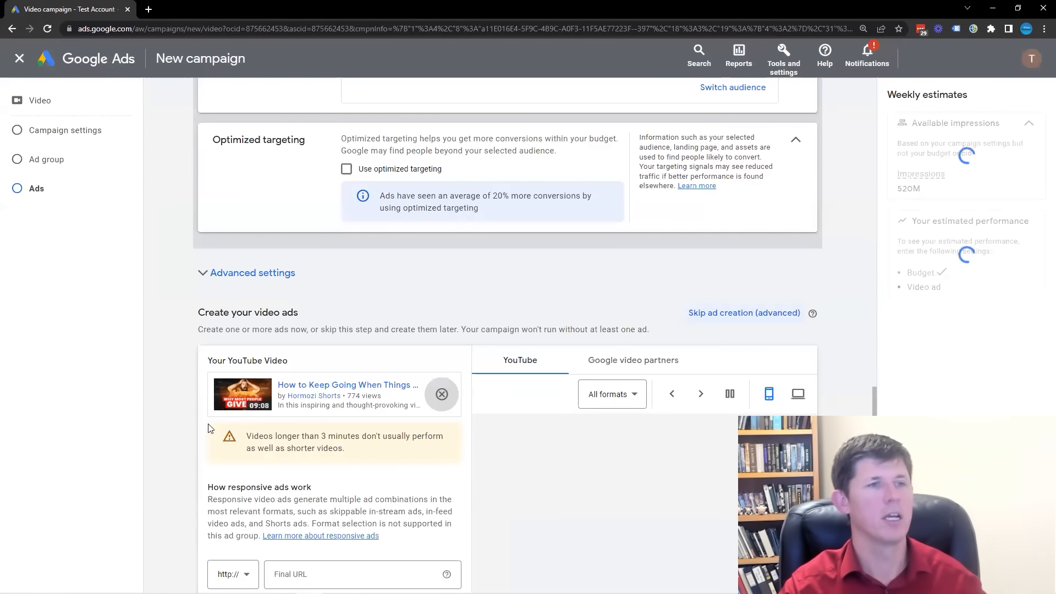
{"action": "scroll", "coordinate": [211, 446], "scroll_direction": "down", "scroll_amount": 3}
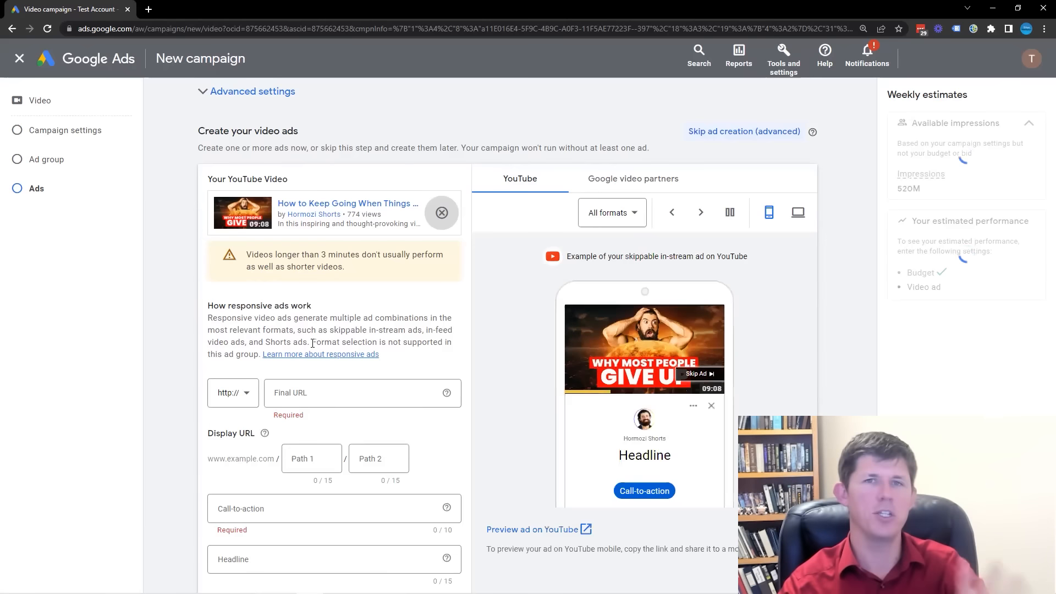
{"action": "left_click", "coordinate": [298, 390]}
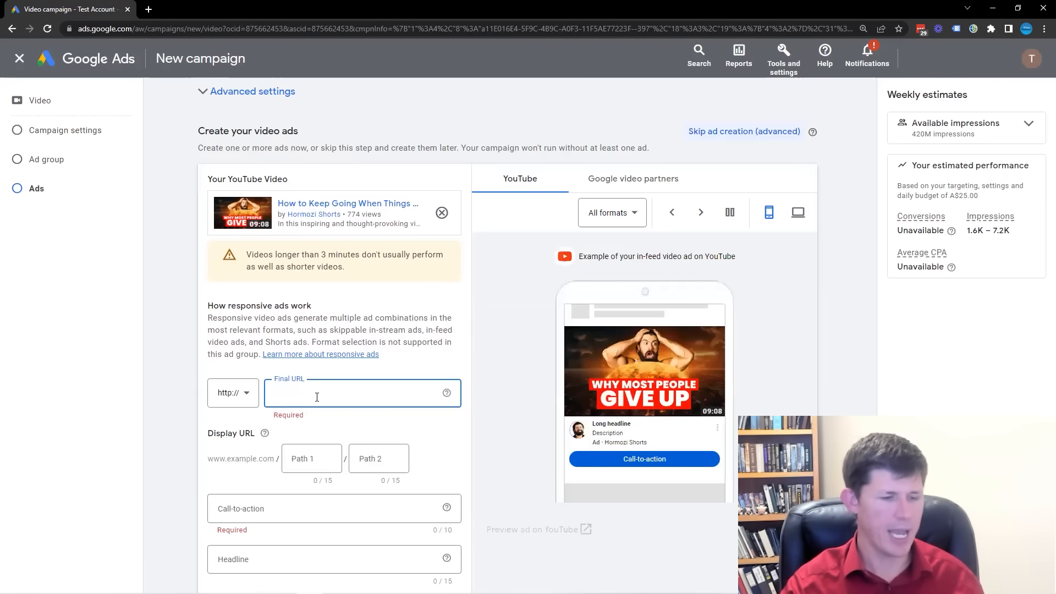
{"action": "type", "text": "www.facebook.com"}
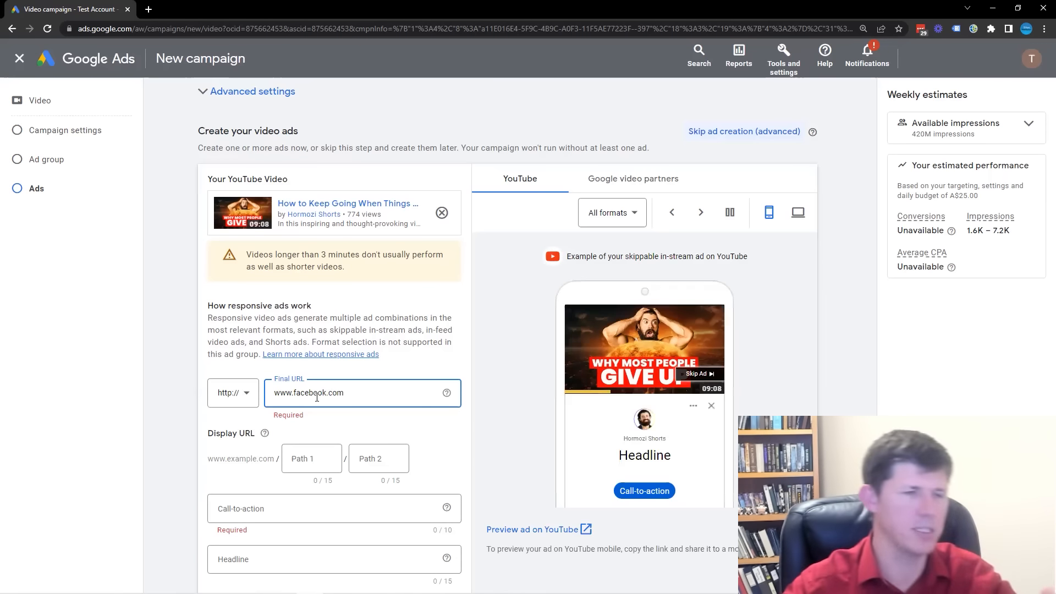
{"action": "scroll", "coordinate": [342, 414], "scroll_direction": "down", "scroll_amount": 1}
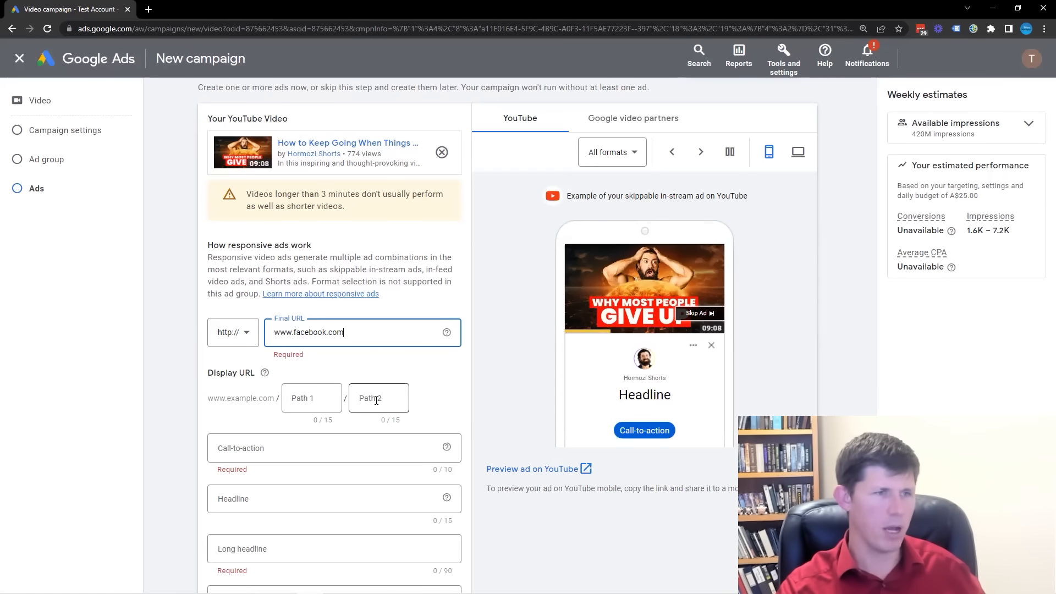
{"action": "scroll", "coordinate": [395, 404], "scroll_direction": "down", "scroll_amount": 1}
{"action": "left_click", "coordinate": [251, 388]}
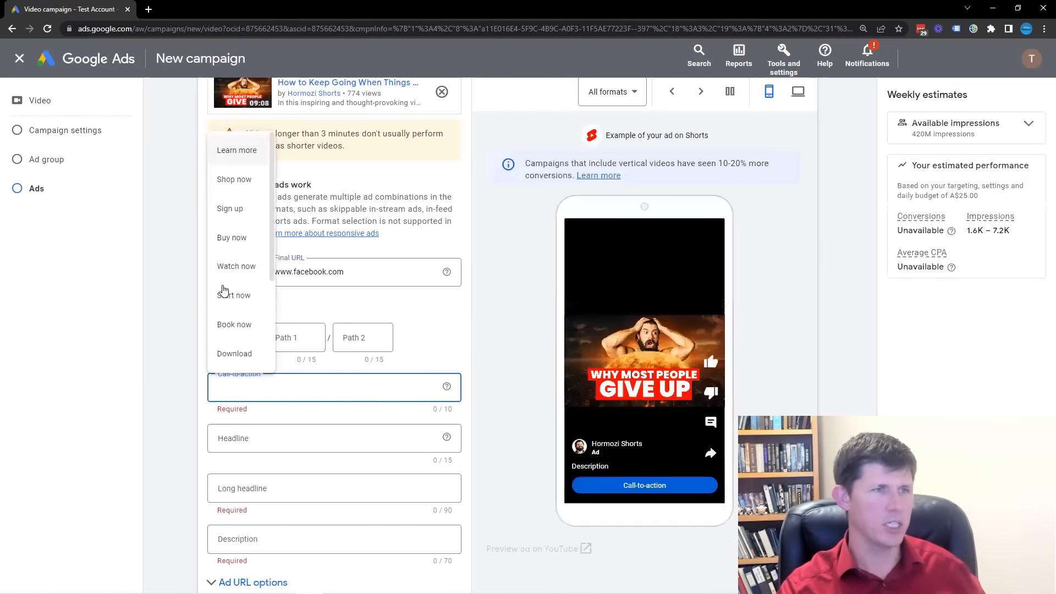
{"action": "left_click", "coordinate": [256, 265]}
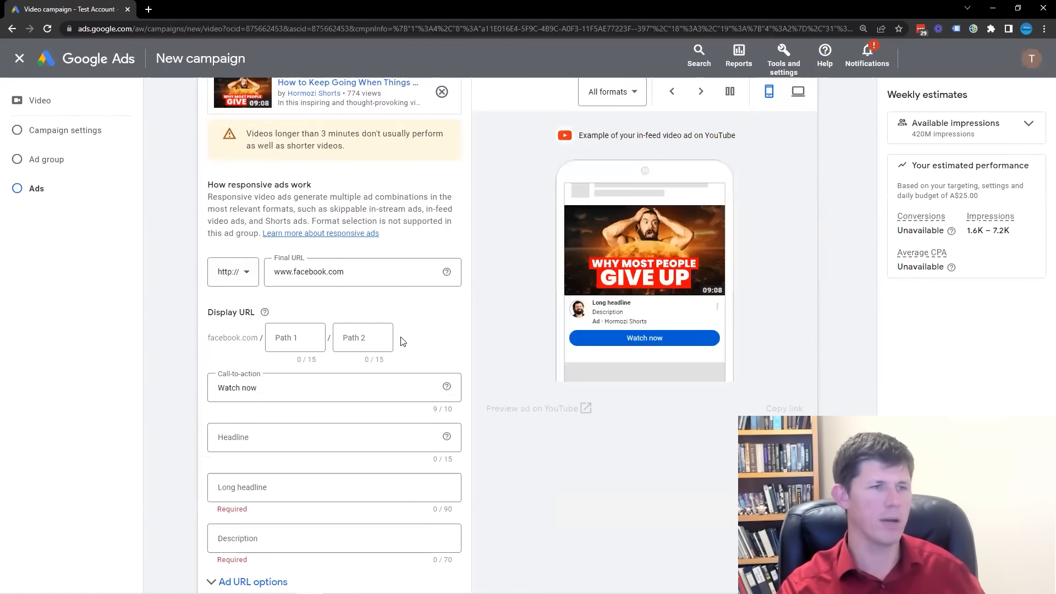
Enter "Headline" as the ad's headline and "Long headline here" as its long headline.
{"action": "scroll", "coordinate": [302, 389], "scroll_direction": "down", "scroll_amount": 1}
{"action": "left_click", "coordinate": [450, 398]}
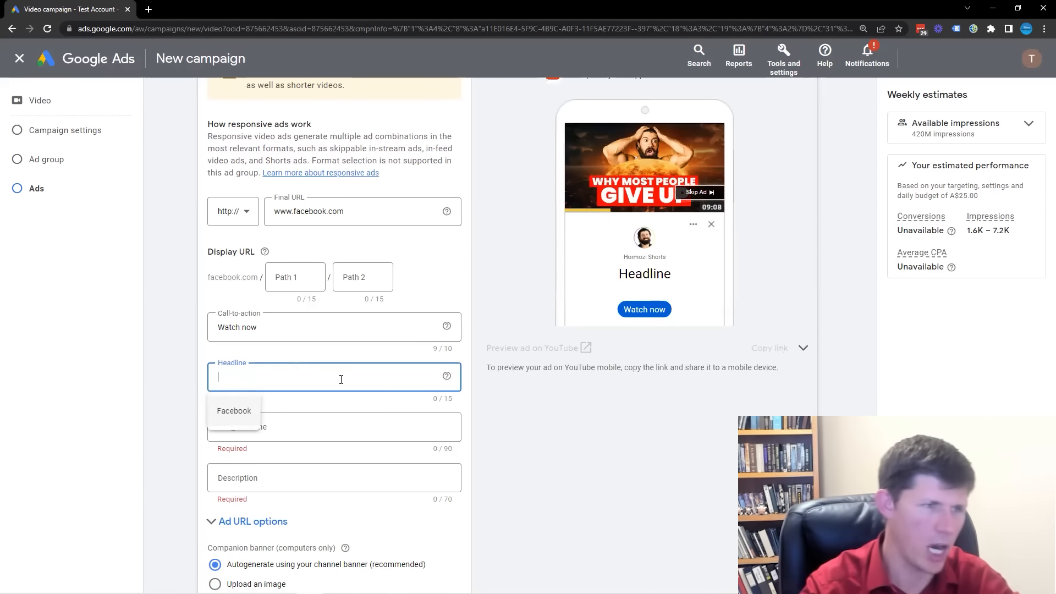
{"action": "type", "text": "Headline"}
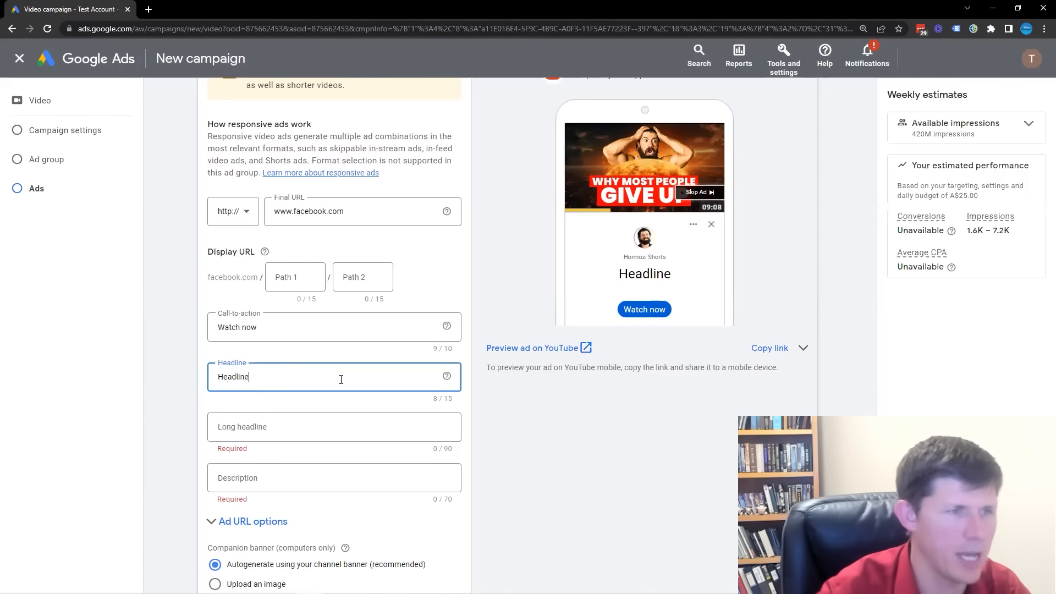
{"action": "left_click", "coordinate": [288, 426]}
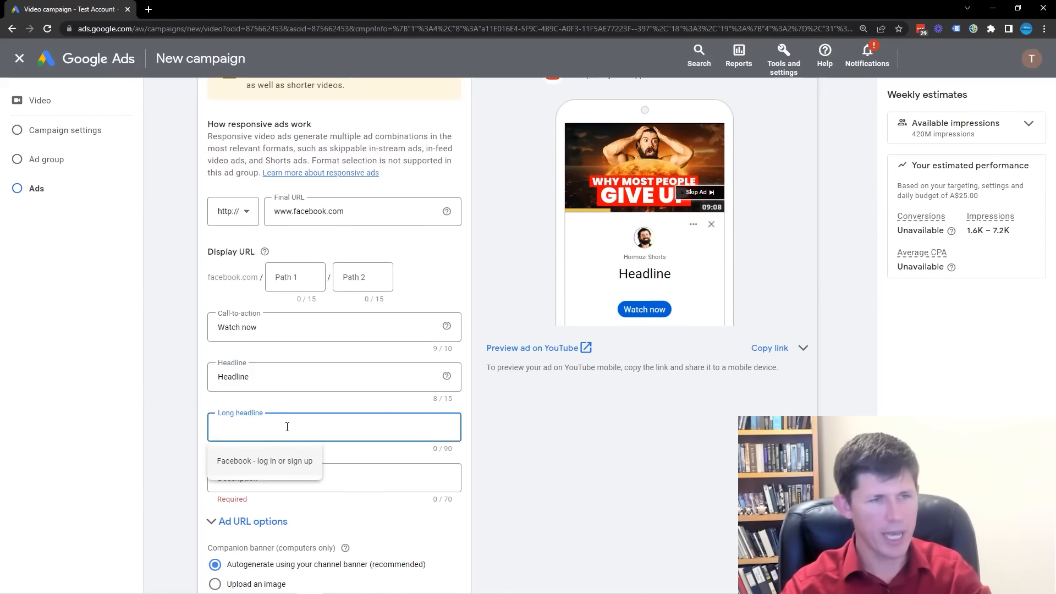
{"action": "type", "text": "Long "}
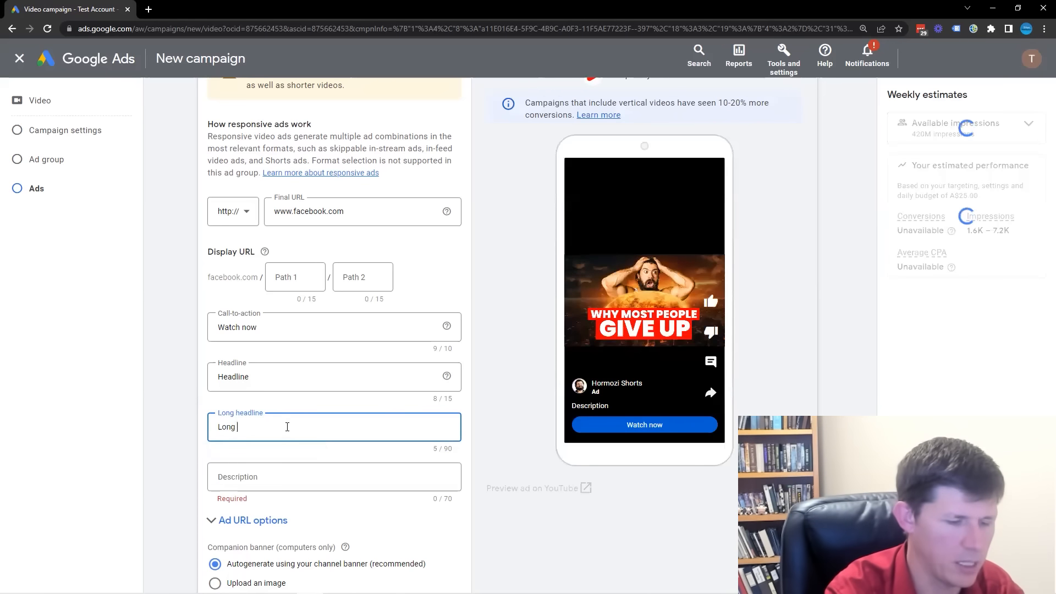
{"action": "type", "text": "headline here"}
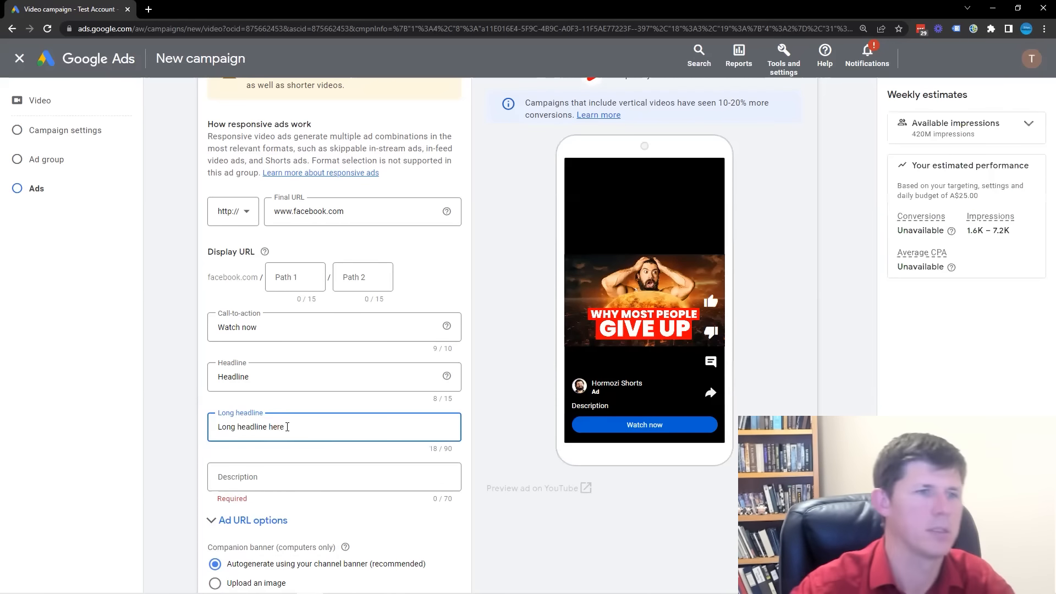
Enter "Description here" as the ad's description.
{"action": "left_click", "coordinate": [290, 469]}
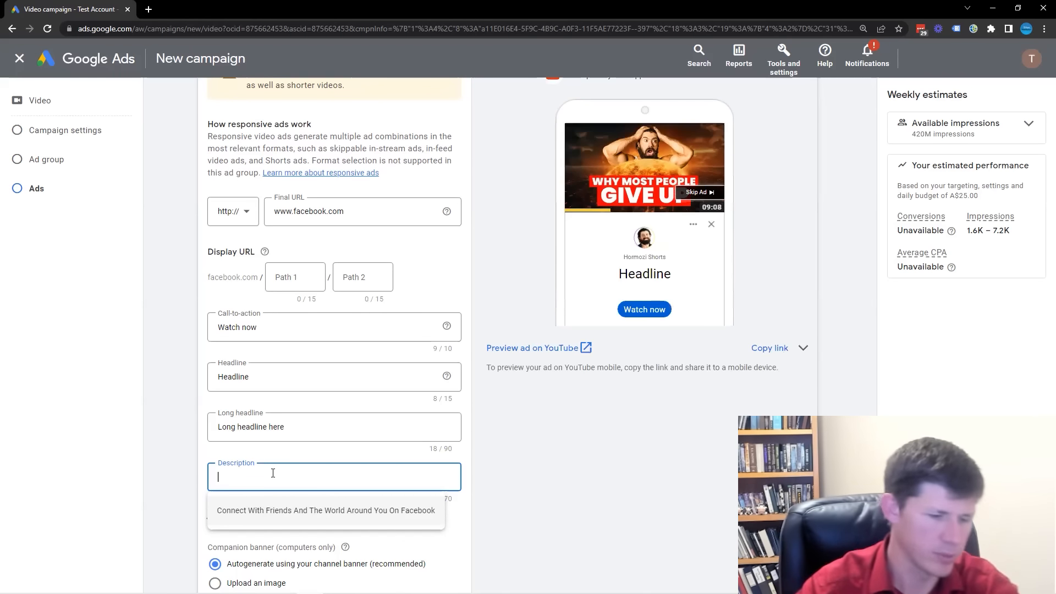
{"action": "type", "text": "Description here"}
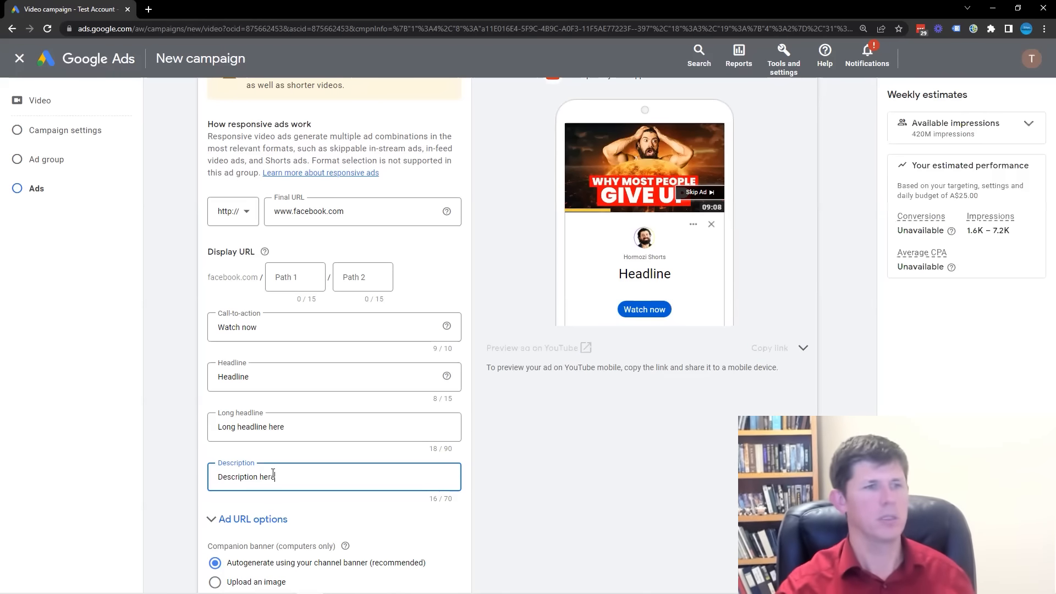
Keep the ad name "Ad #1", create the campaign and continue to it.
{"action": "scroll", "coordinate": [273, 477], "scroll_direction": "down", "scroll_amount": 2}
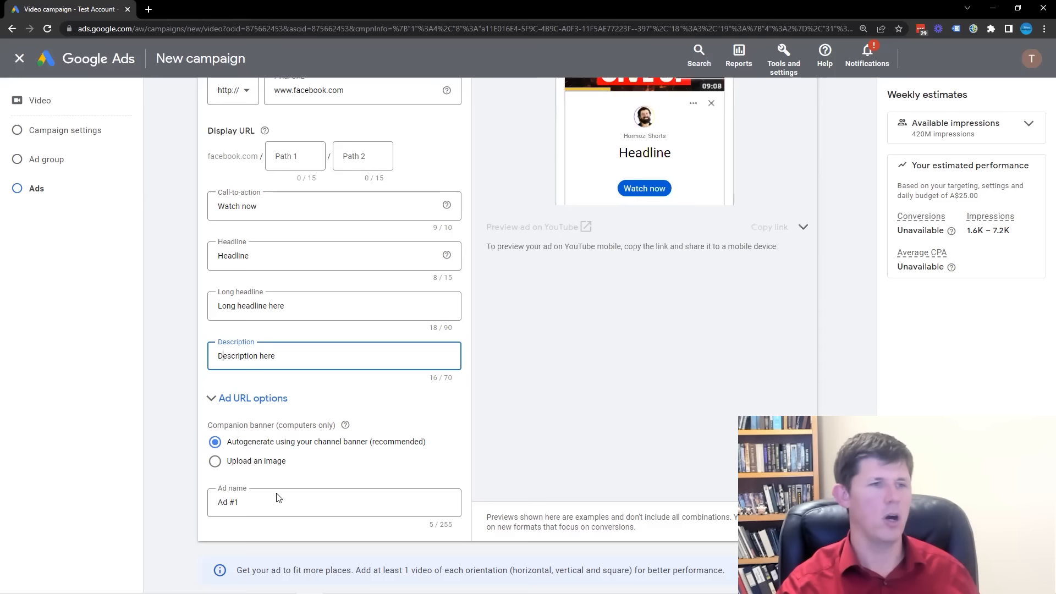
{"action": "triple_click", "coordinate": [244, 502]}
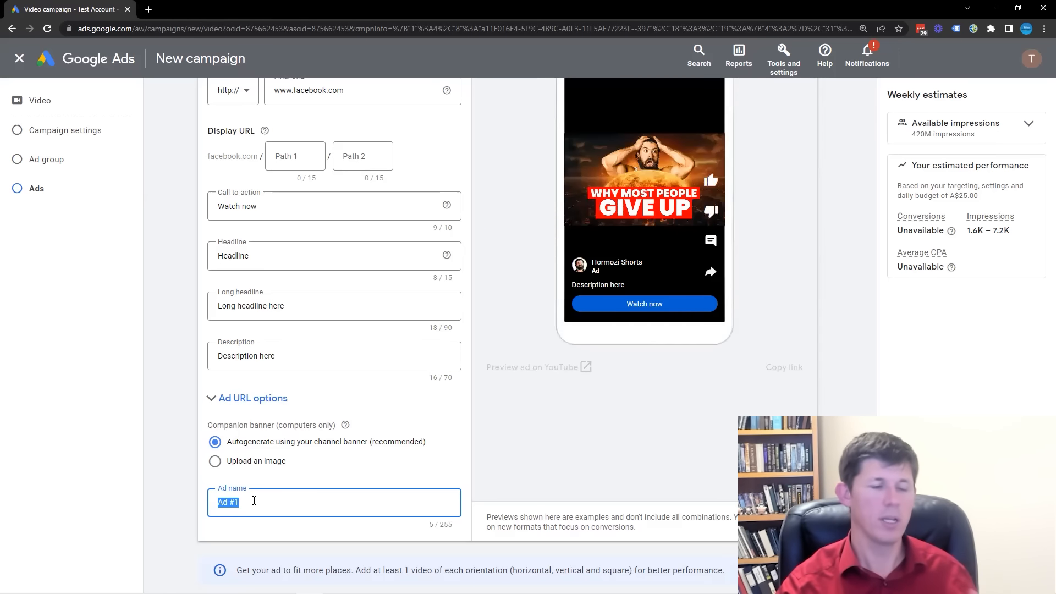
{"action": "scroll", "coordinate": [255, 500], "scroll_direction": "down", "scroll_amount": 2}
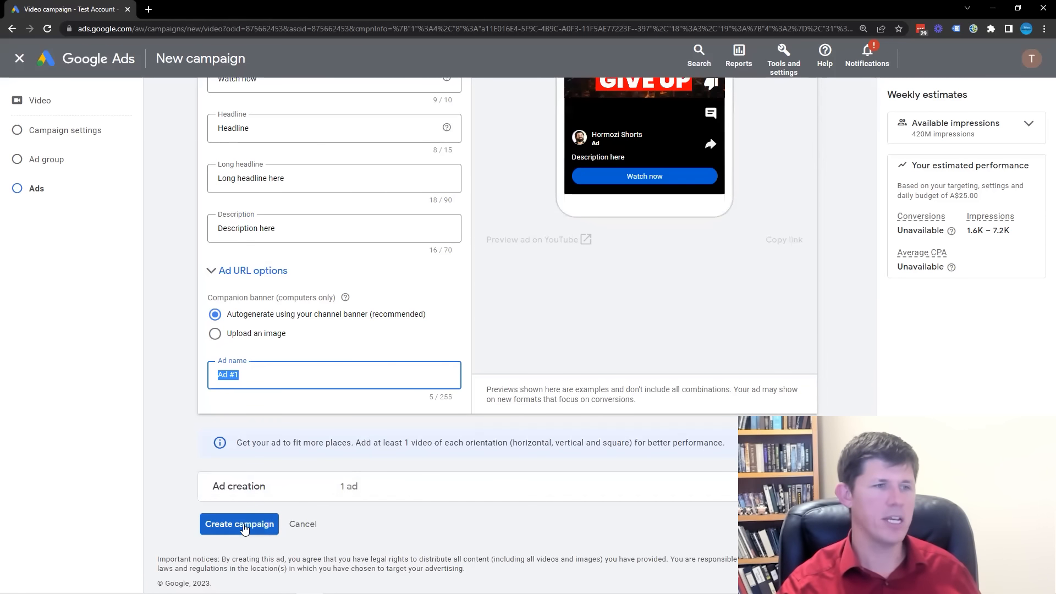
{"action": "left_click", "coordinate": [242, 524]}
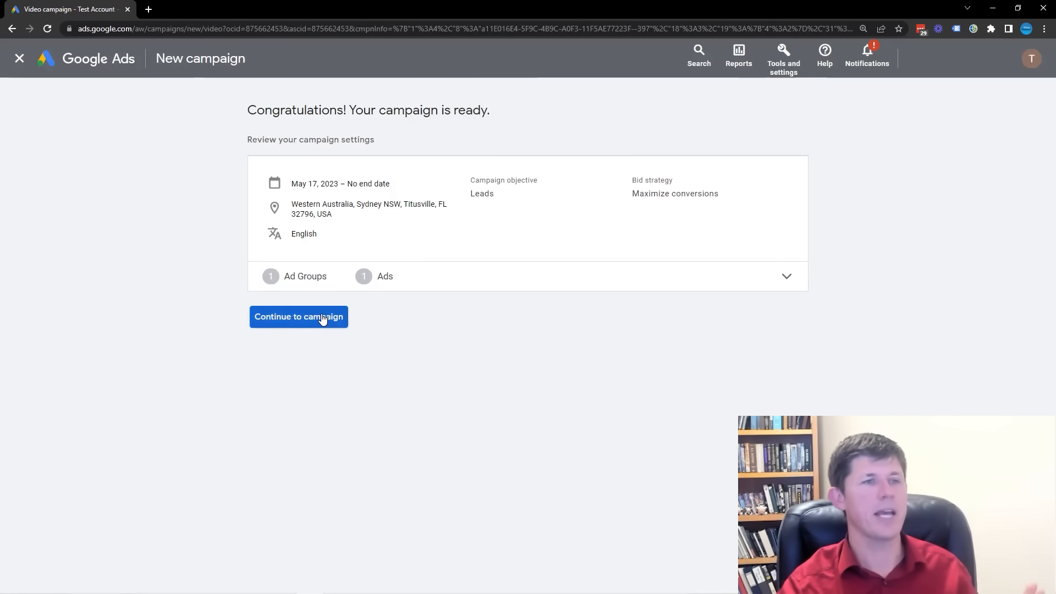
{"action": "left_click", "coordinate": [322, 319]}
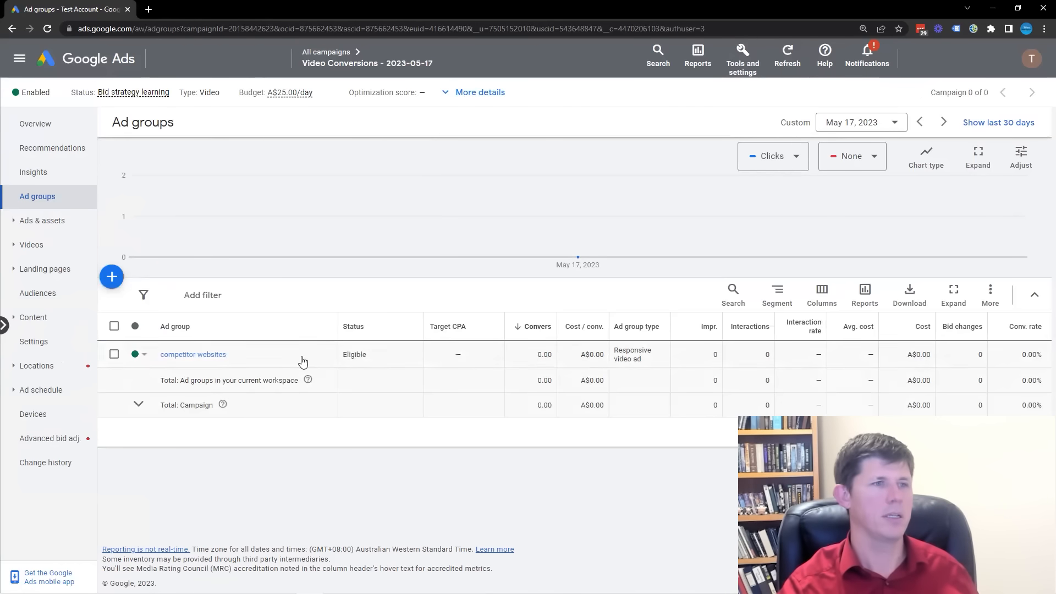
From the overview of all campaigns, start a new custom video campaign without a goal's guidance.
{"action": "left_click", "coordinate": [326, 51]}
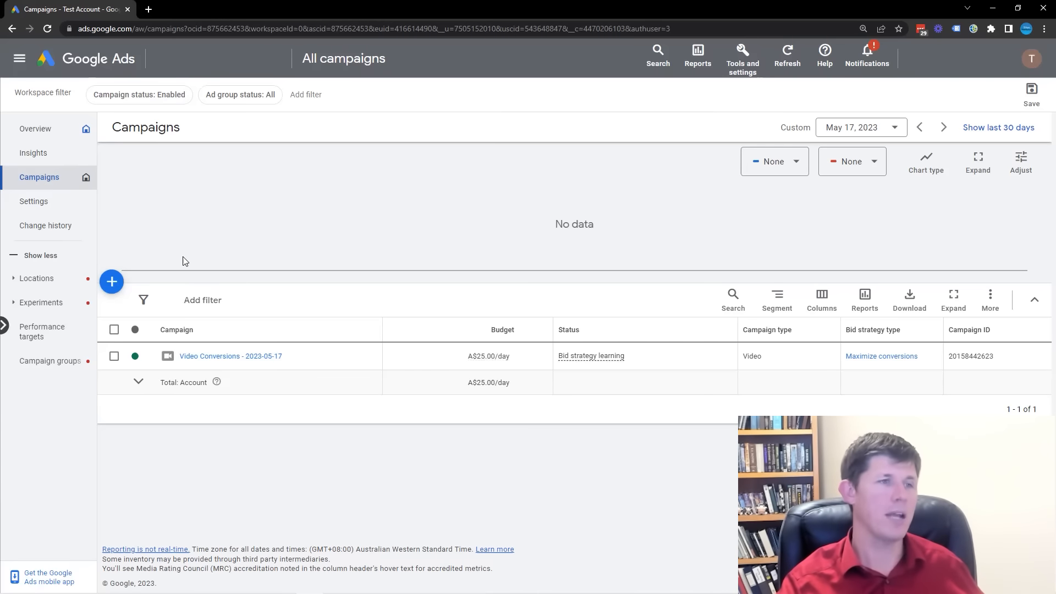
{"action": "left_click", "coordinate": [112, 282]}
{"action": "left_click", "coordinate": [172, 292]}
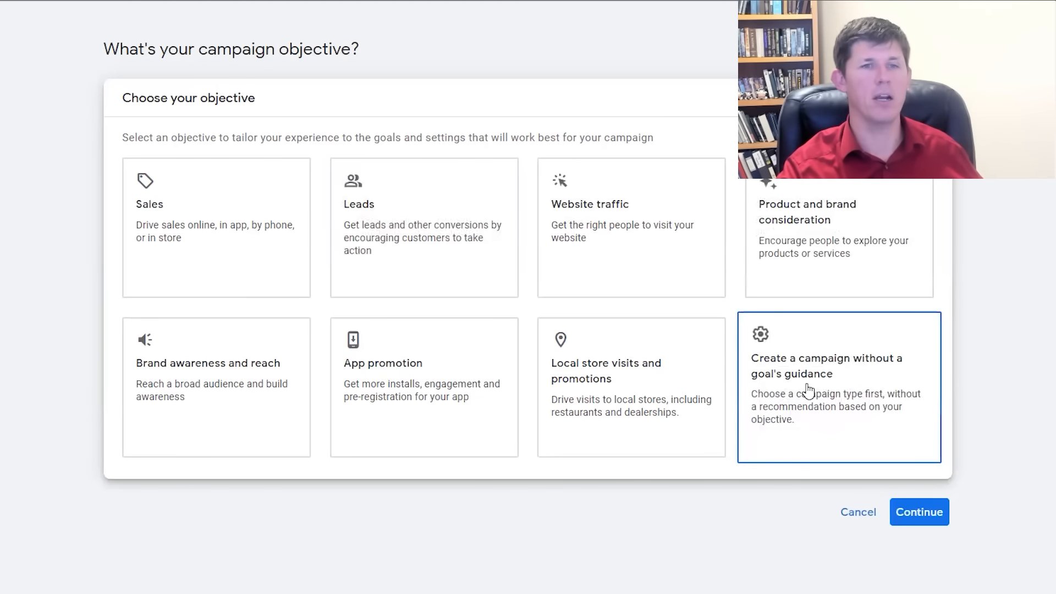
{"action": "left_click", "coordinate": [857, 388]}
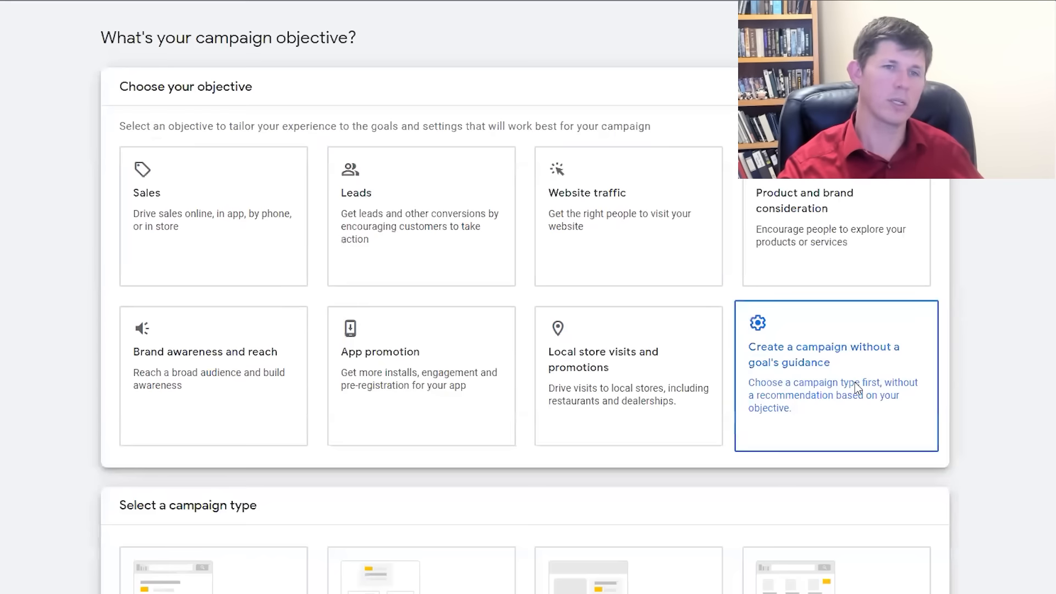
{"action": "left_click", "coordinate": [214, 443]}
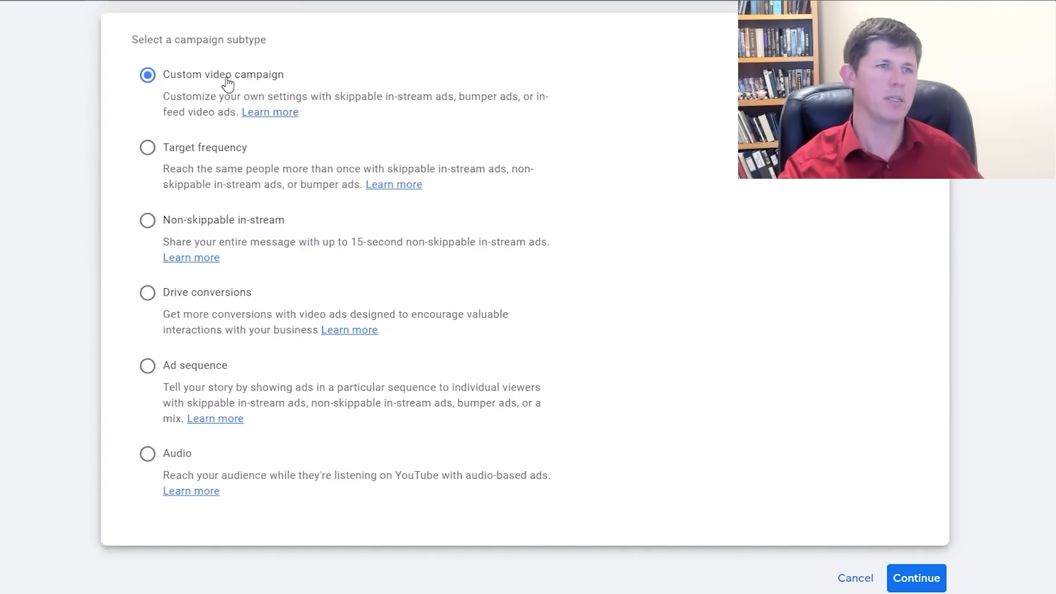
{"action": "left_click", "coordinate": [917, 579]}
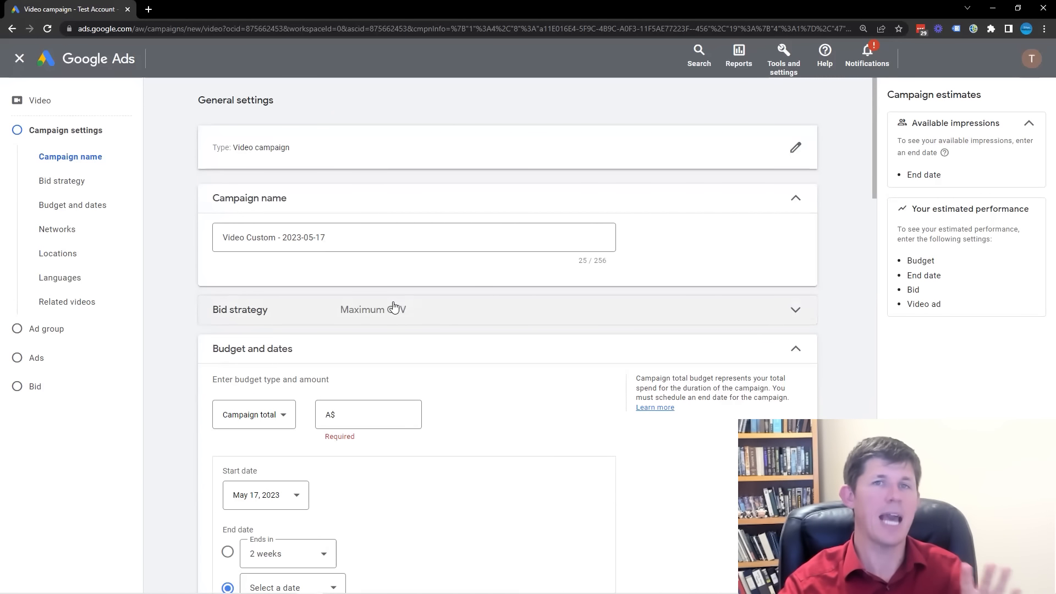
Append "placements" to the new campaign's name and keep Maximum CPV as the bid strategy.
{"action": "left_click", "coordinate": [369, 240]}
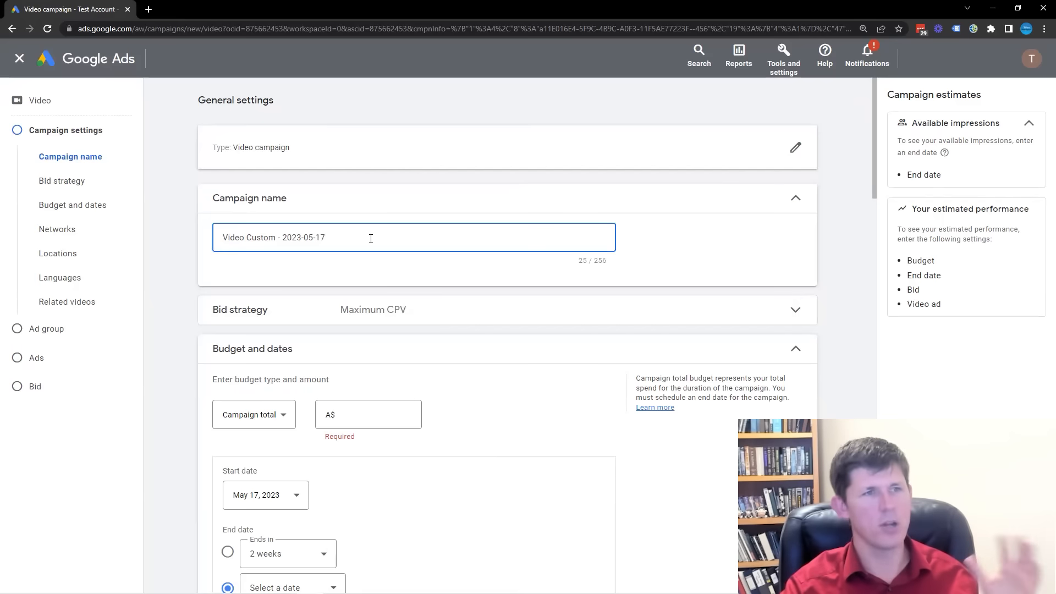
{"action": "type", "text": "placements"}
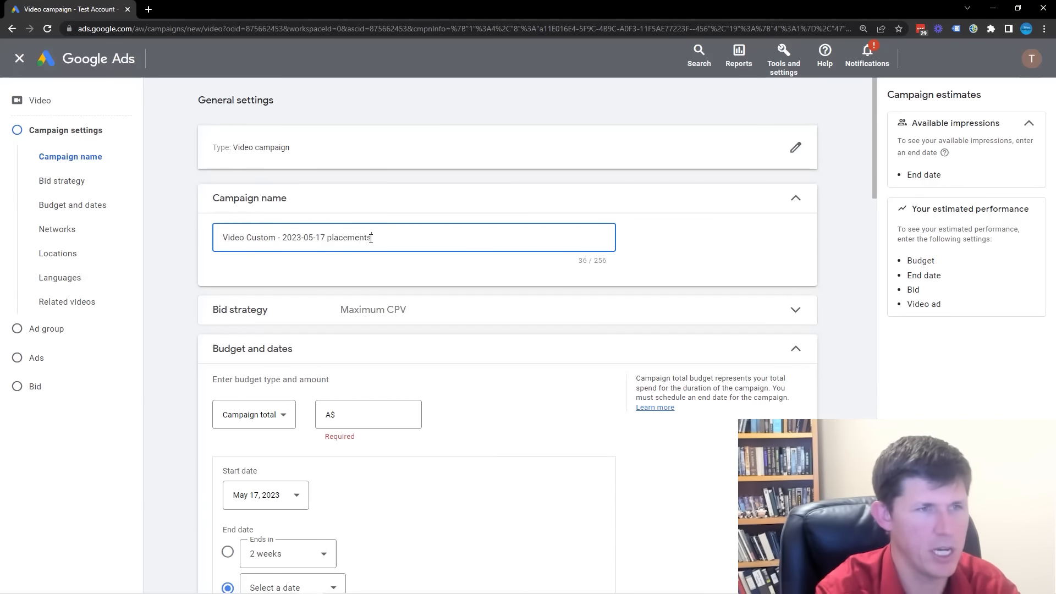
{"action": "left_click", "coordinate": [583, 317]}
{"action": "left_click", "coordinate": [293, 372]}
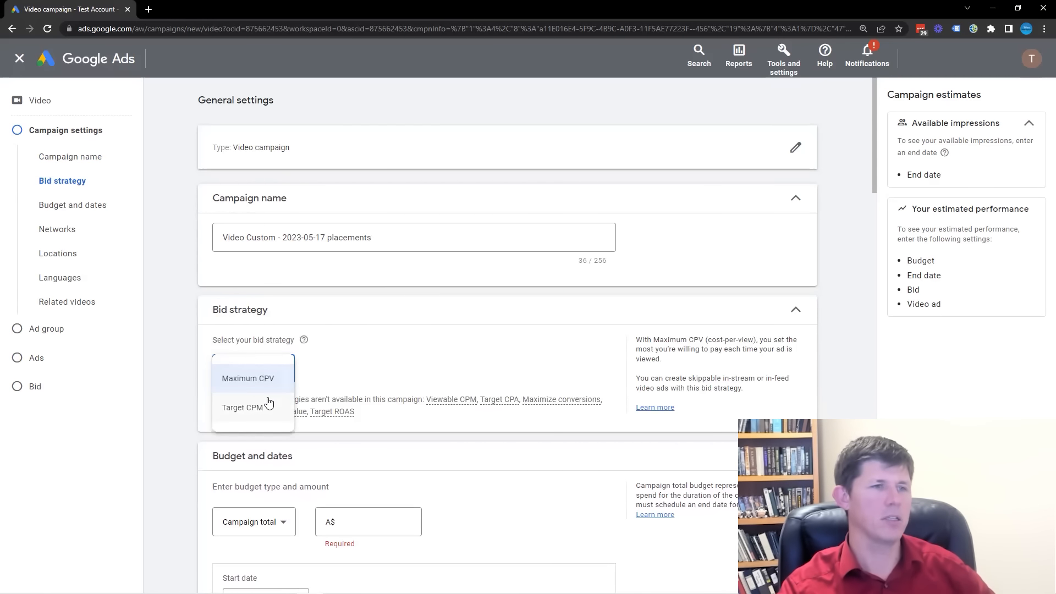
{"action": "left_click", "coordinate": [267, 382]}
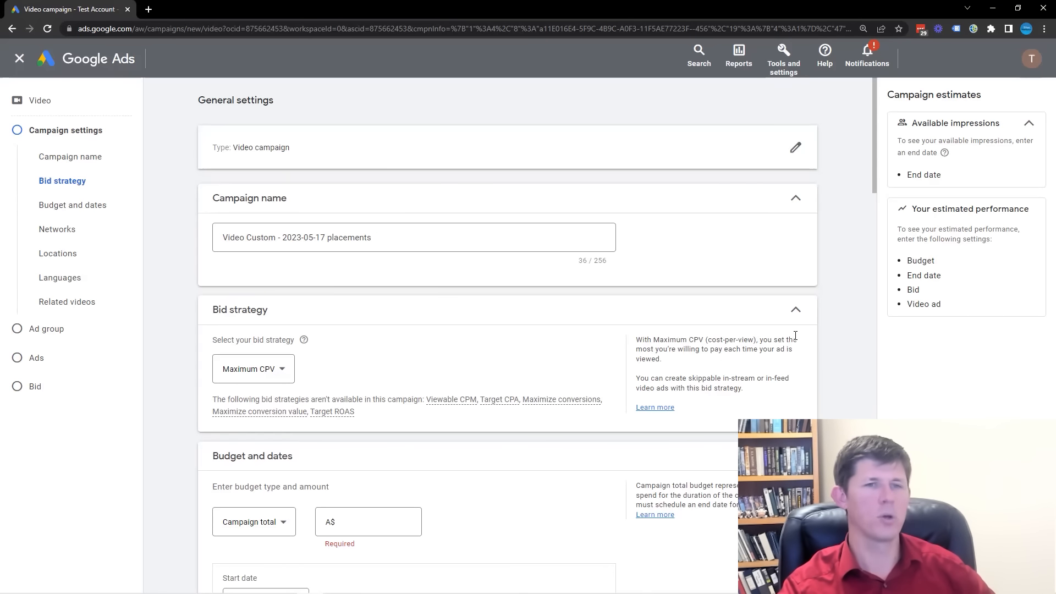
{"action": "left_click", "coordinate": [795, 310]}
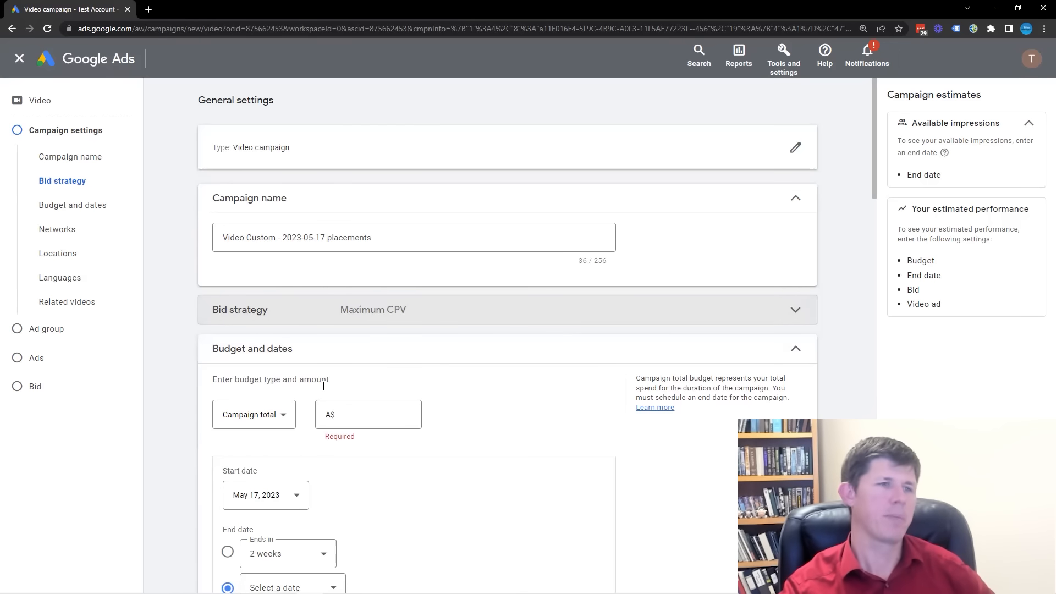
Switch the campaign budget to daily and set it to A$25.00.
{"action": "left_click", "coordinate": [277, 416]}
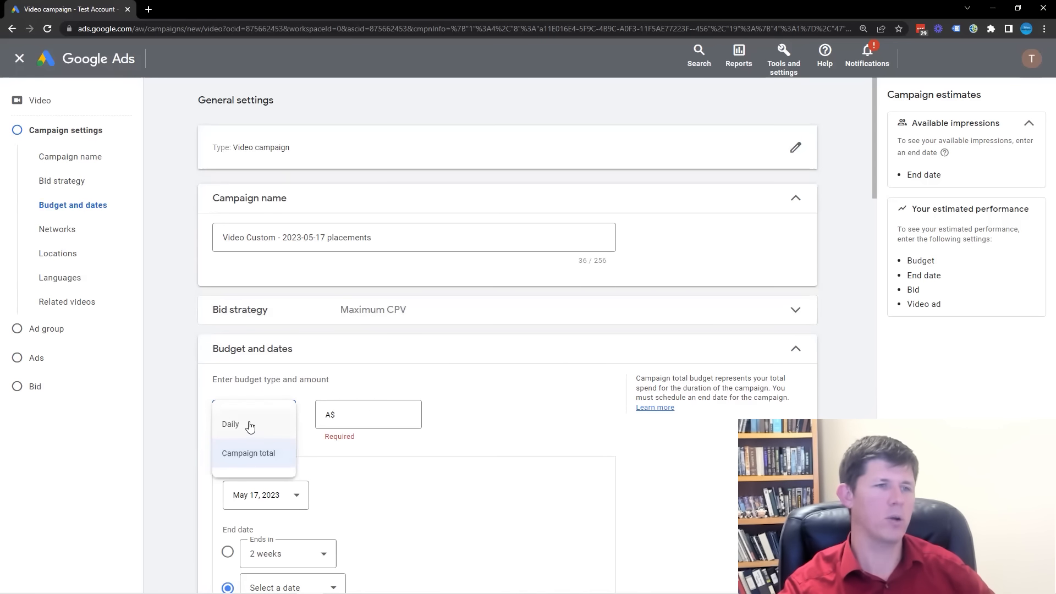
{"action": "left_click", "coordinate": [250, 427]}
{"action": "left_click", "coordinate": [370, 414]}
{"action": "type", "text": "25"}
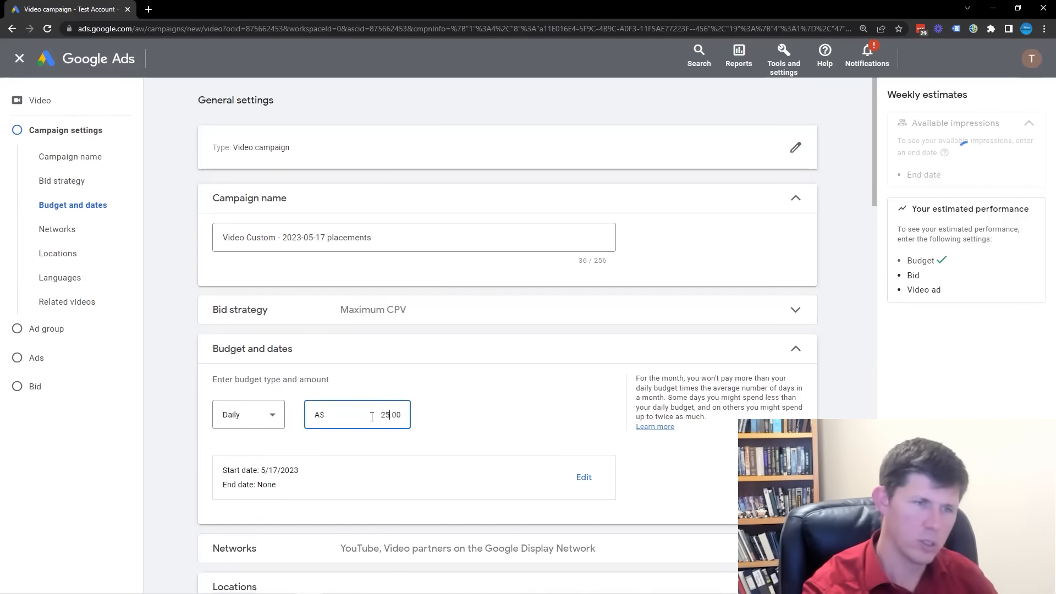
{"action": "left_click", "coordinate": [488, 406]}
{"action": "scroll", "coordinate": [488, 405], "scroll_direction": "down", "scroll_amount": 4}
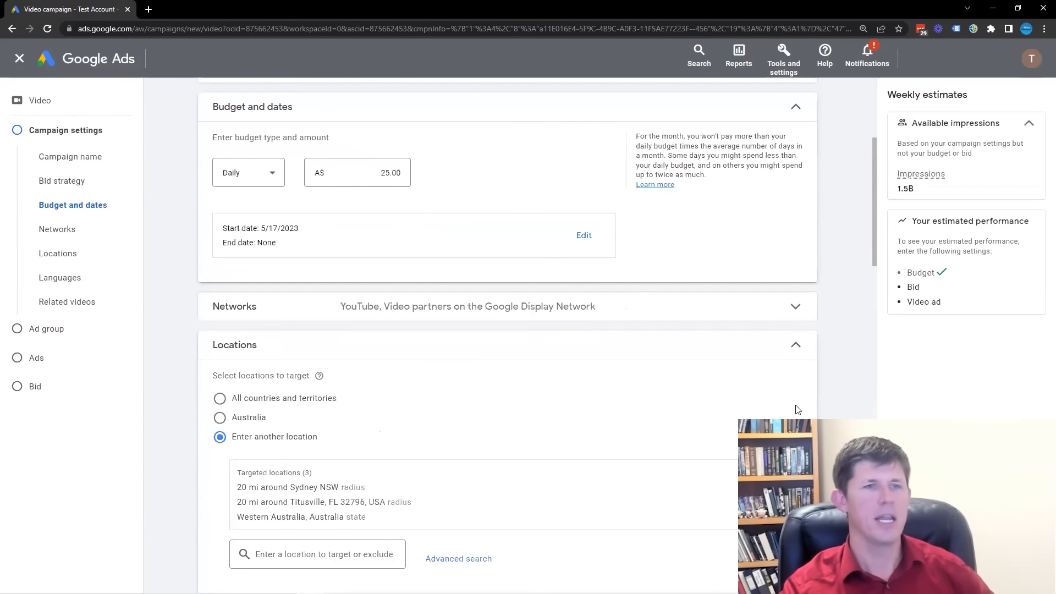
Exclude video partners on the Google Display Network from the campaign's networks, leaving only YouTube.
{"action": "left_click", "coordinate": [787, 310]}
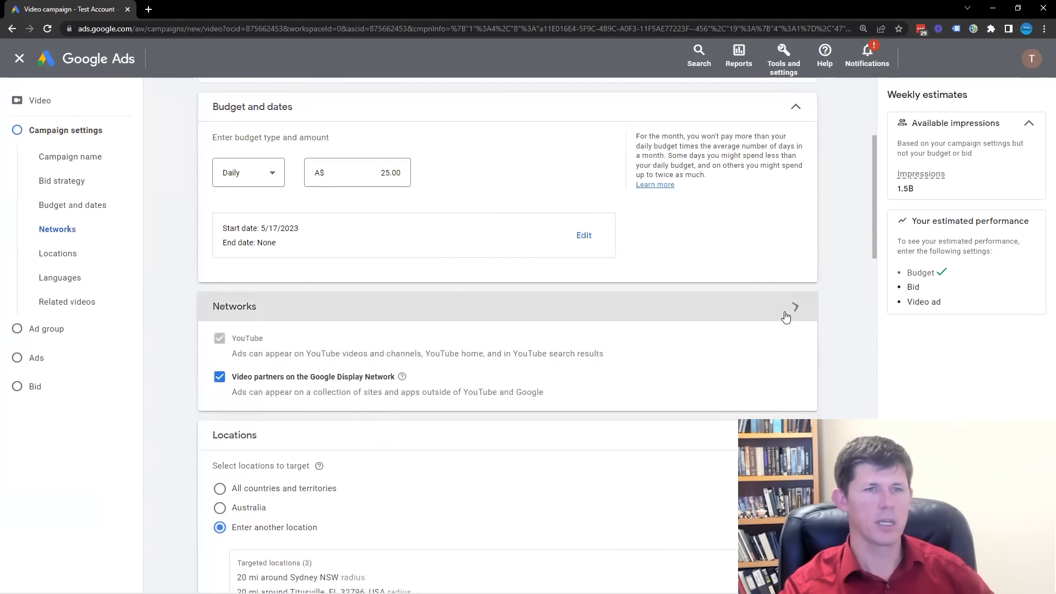
{"action": "left_click", "coordinate": [219, 379]}
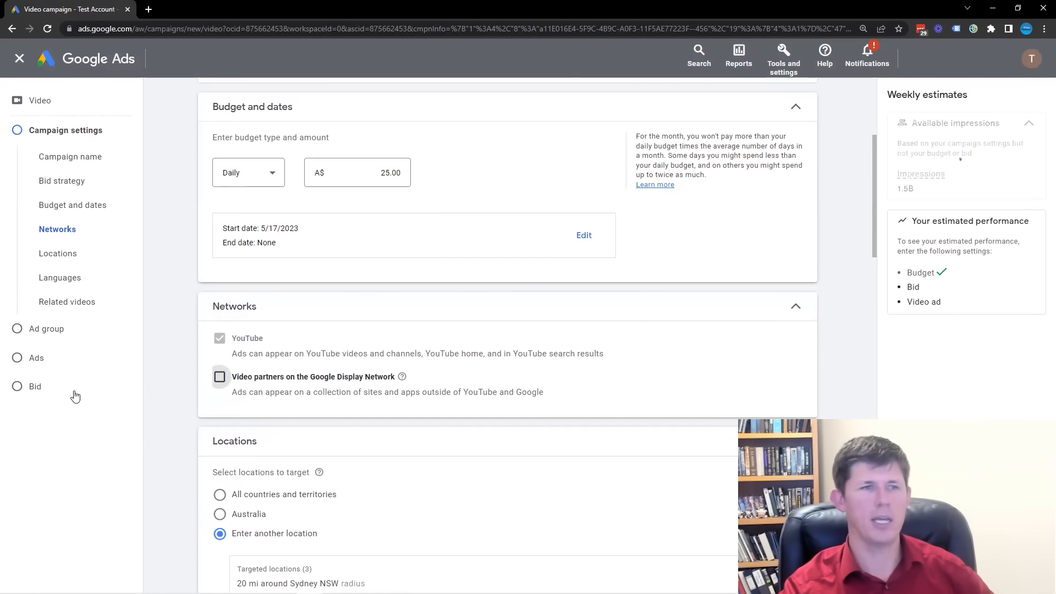
{"action": "left_click", "coordinate": [795, 306]}
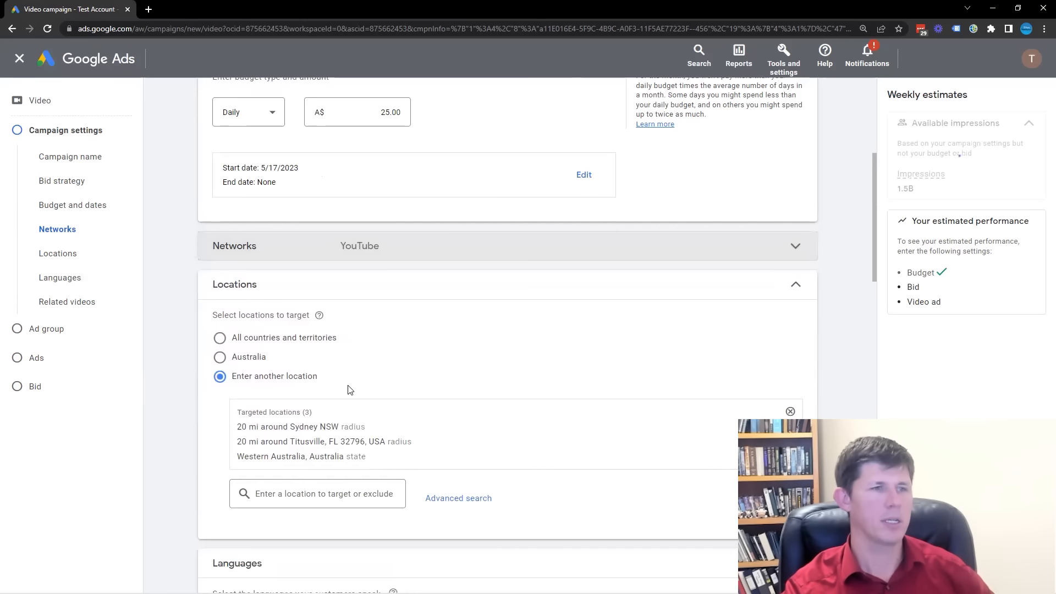
In the additional campaign settings, switch the device setting to specific targeting for devices.
{"action": "scroll", "coordinate": [397, 366], "scroll_direction": "down", "scroll_amount": 4}
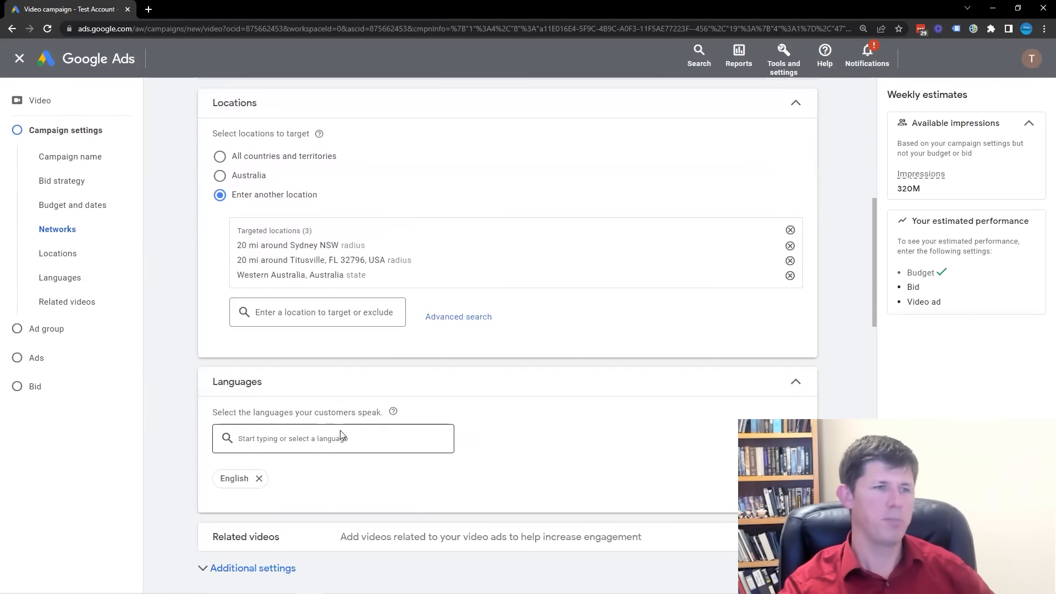
{"action": "scroll", "coordinate": [327, 375], "scroll_direction": "down", "scroll_amount": 1}
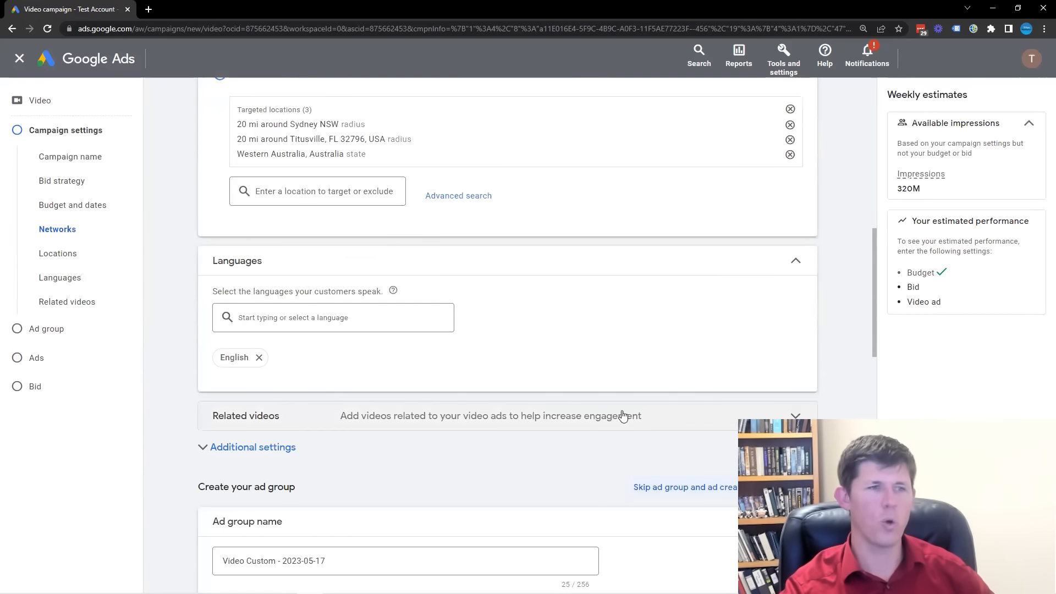
{"action": "scroll", "coordinate": [561, 404], "scroll_direction": "down", "scroll_amount": 1}
{"action": "scroll", "coordinate": [228, 328], "scroll_direction": "down", "scroll_amount": 1}
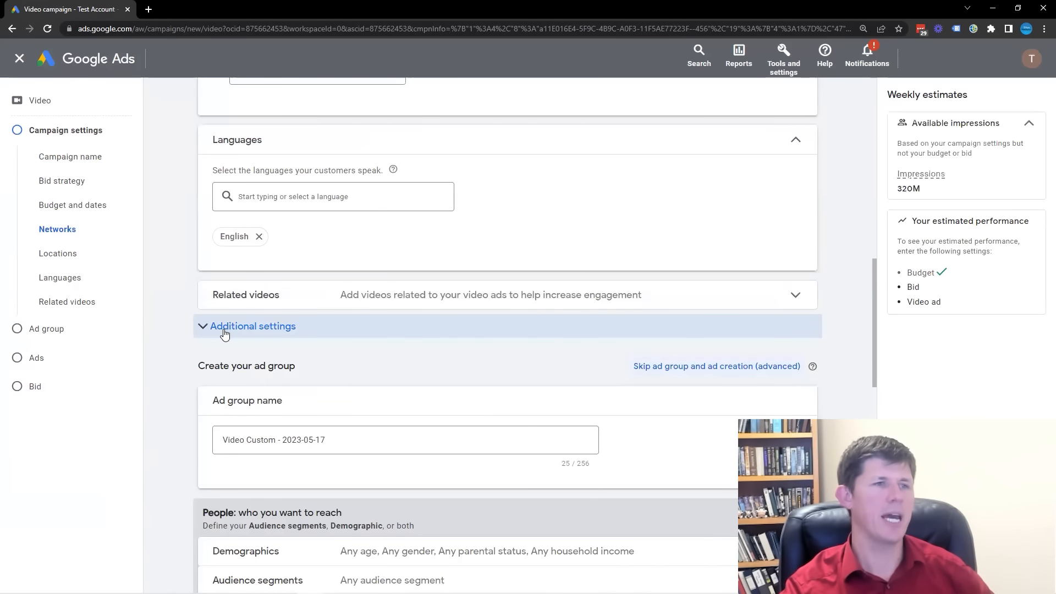
{"action": "left_click", "coordinate": [224, 330]}
{"action": "left_click", "coordinate": [707, 364]}
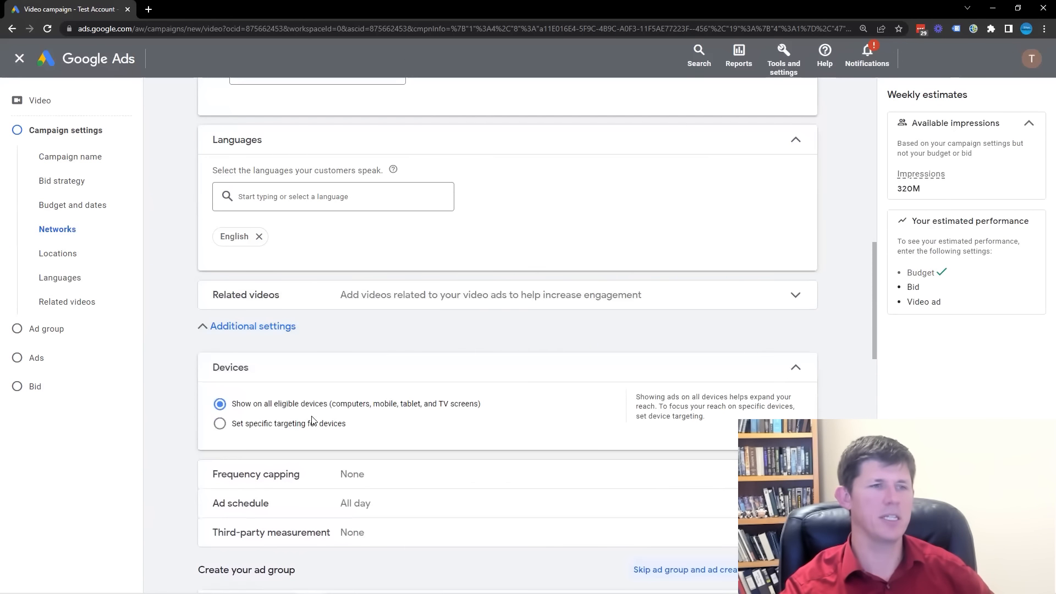
{"action": "left_click", "coordinate": [220, 425]}
{"action": "left_click", "coordinate": [243, 513]}
{"action": "left_click", "coordinate": [796, 369]}
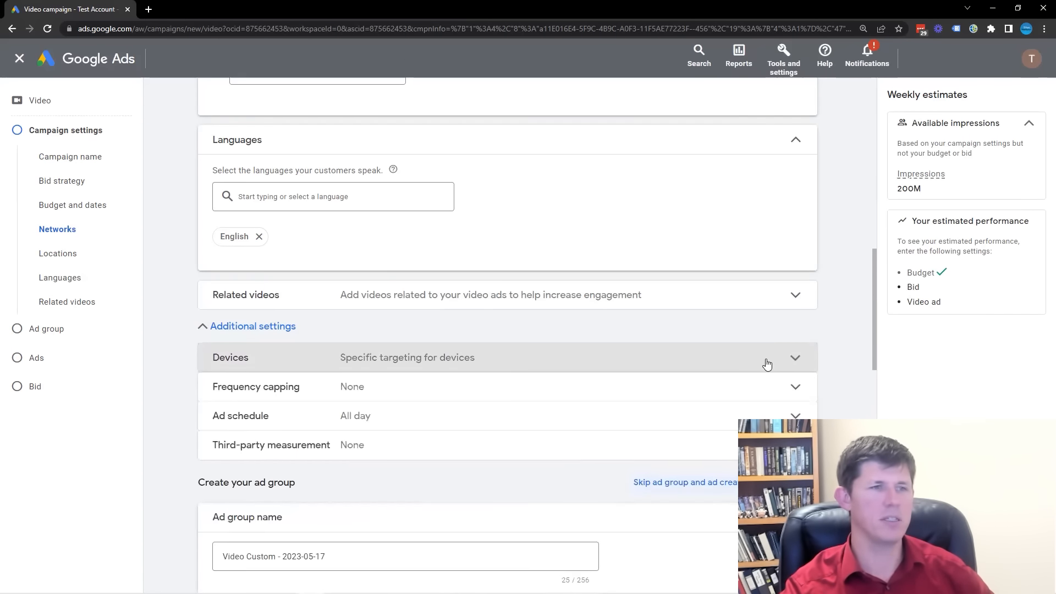
Rename the ad group as "competitor placements".
{"action": "scroll", "coordinate": [674, 358], "scroll_direction": "down", "scroll_amount": 3}
{"action": "left_click", "coordinate": [400, 385]}
{"action": "key", "text": "ctrl+a"}
{"action": "type", "text": "compet"}
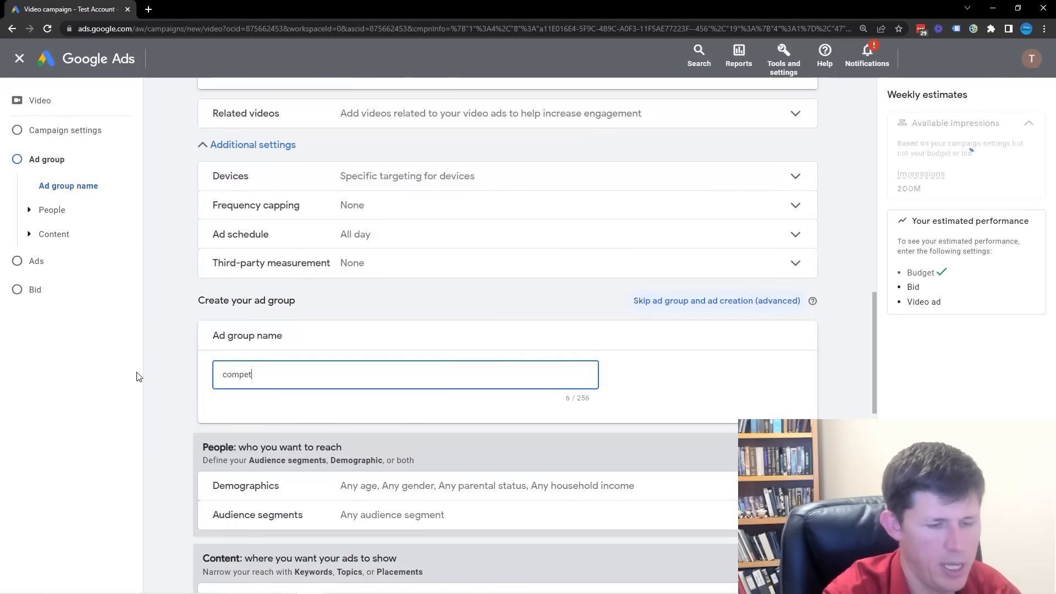
{"action": "type", "text": "itor placements"}
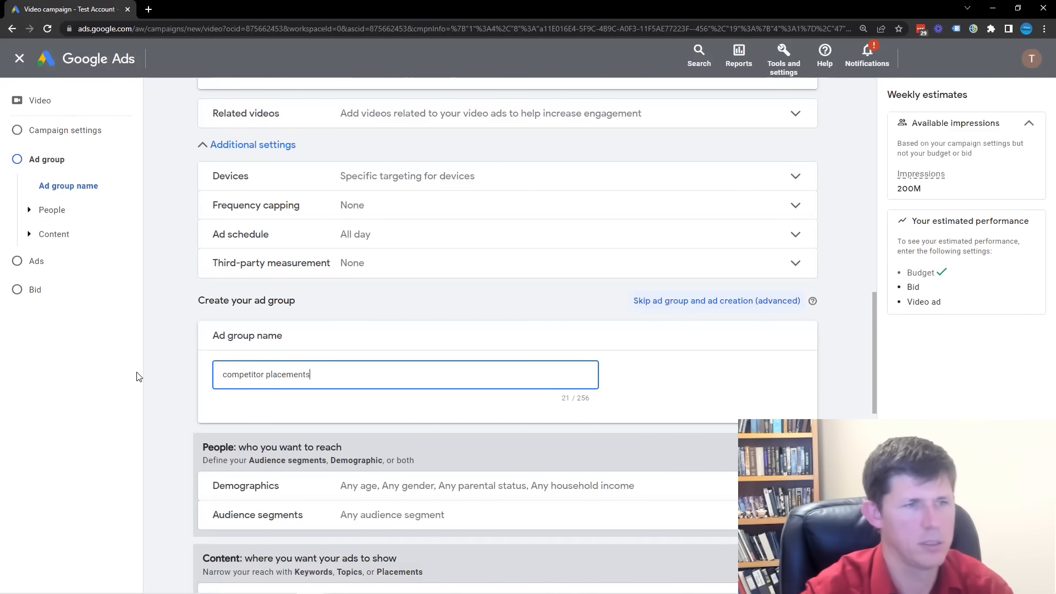
{"action": "left_click", "coordinate": [165, 365]}
Add the pasted list of three competitor YouTube video URLs as the ad group's placements.
{"action": "scroll", "coordinate": [165, 369], "scroll_direction": "down", "scroll_amount": 1}
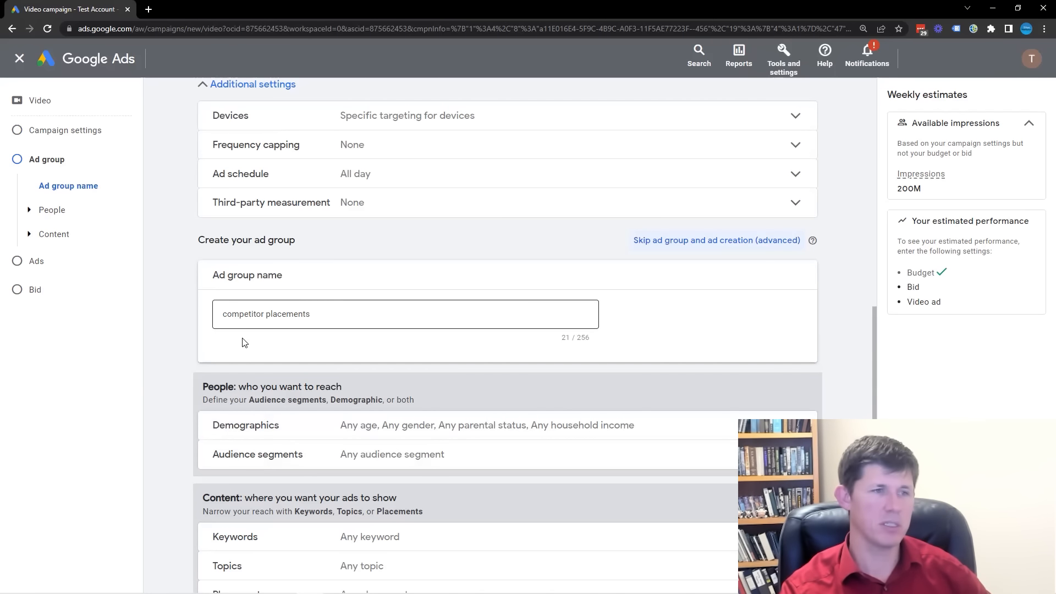
{"action": "scroll", "coordinate": [162, 395], "scroll_direction": "down", "scroll_amount": 2}
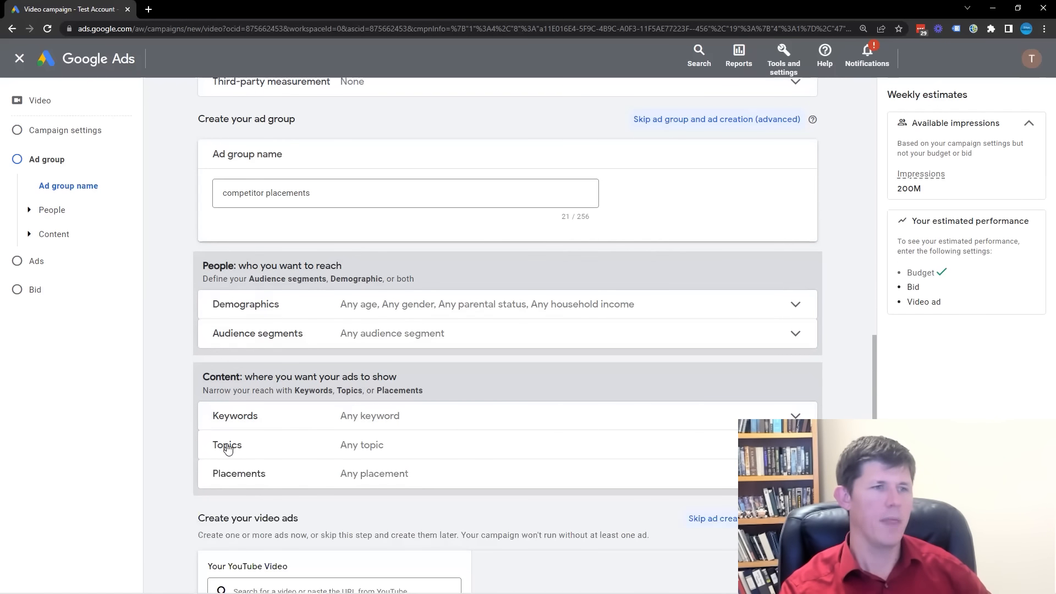
{"action": "left_click_drag", "start_coordinate": [215, 376], "coordinate": [240, 377]}
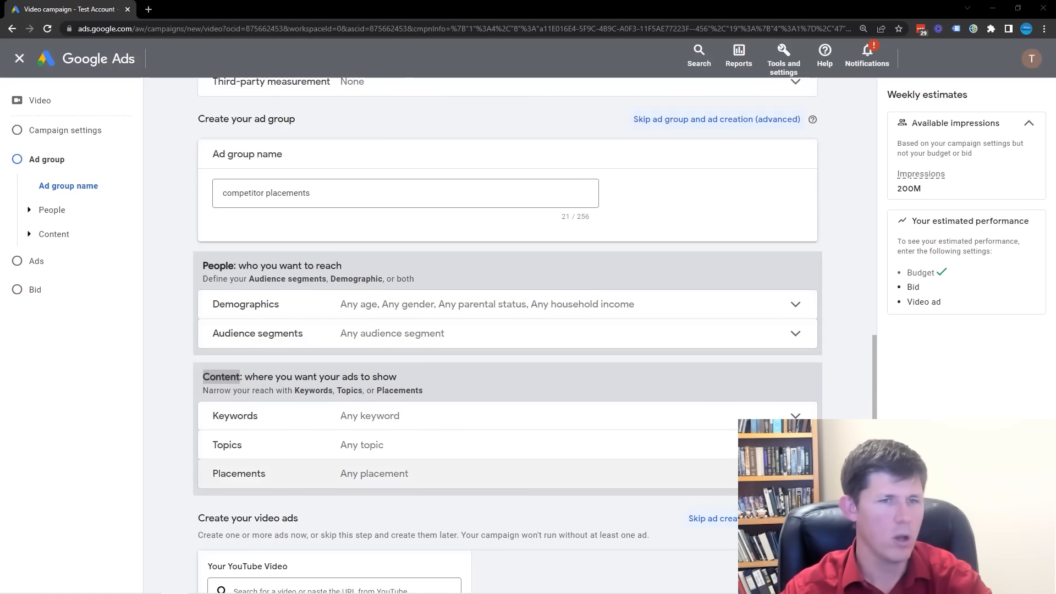
{"action": "left_click", "coordinate": [702, 473]}
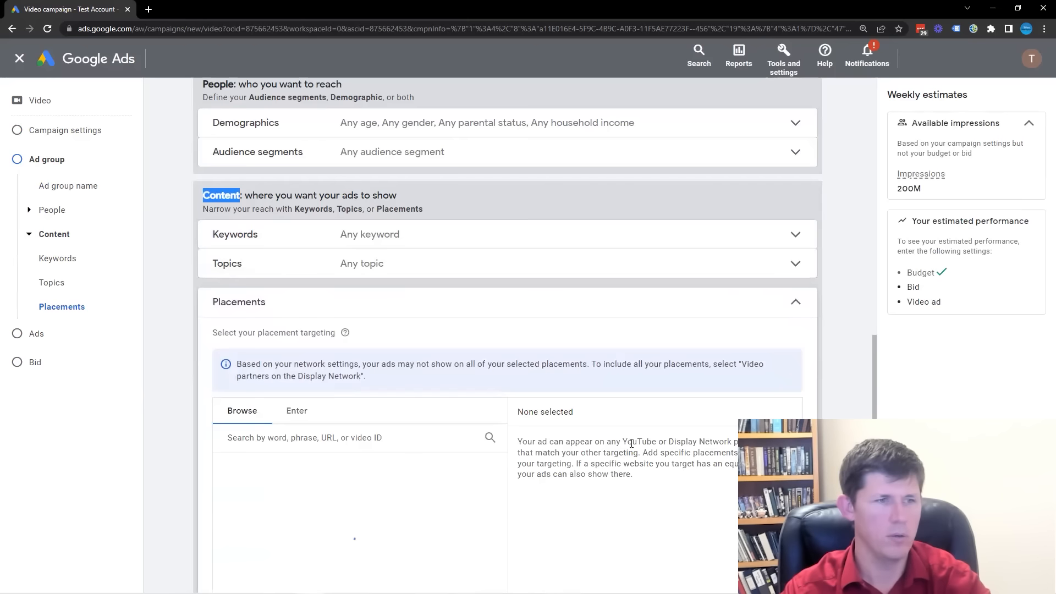
{"action": "left_click", "coordinate": [313, 422]}
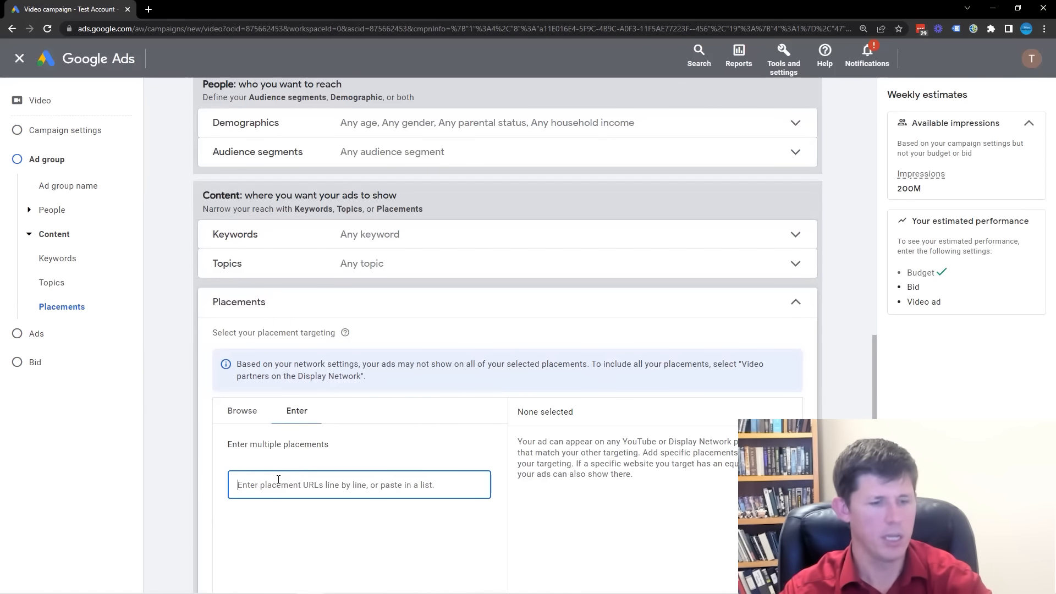
{"action": "type", "text": "https://www.youtube.com/watch?v=i5OZQQWj5-I https://www.youtube.com/watch?v=dV00JxVDBdk https://www.youtube.com/watch?v=SdaApD1Uifo"}
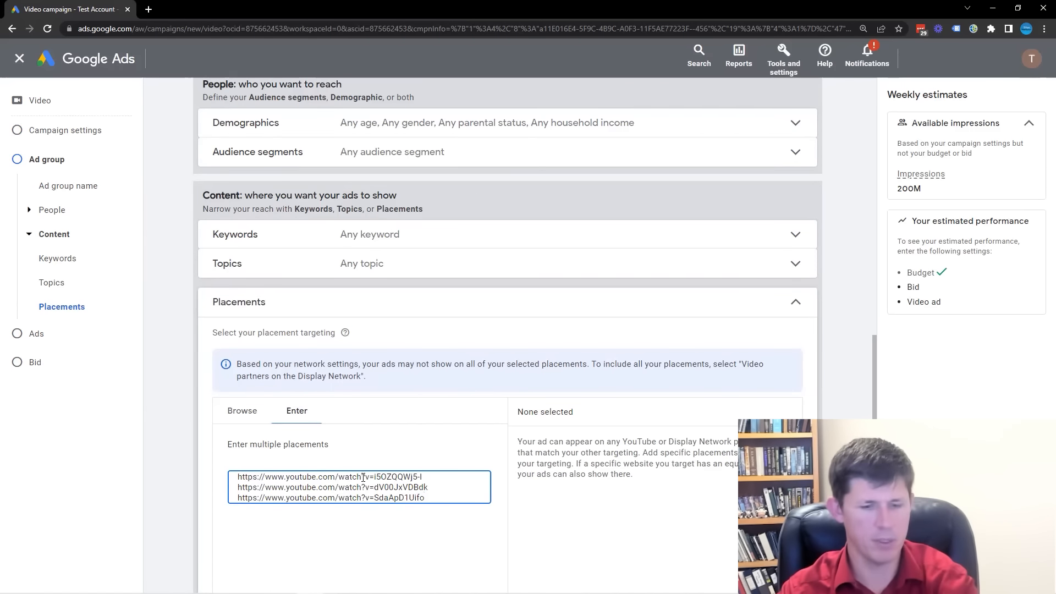
{"action": "scroll", "coordinate": [363, 476], "scroll_direction": "down", "scroll_amount": 2}
{"action": "left_click", "coordinate": [260, 480]}
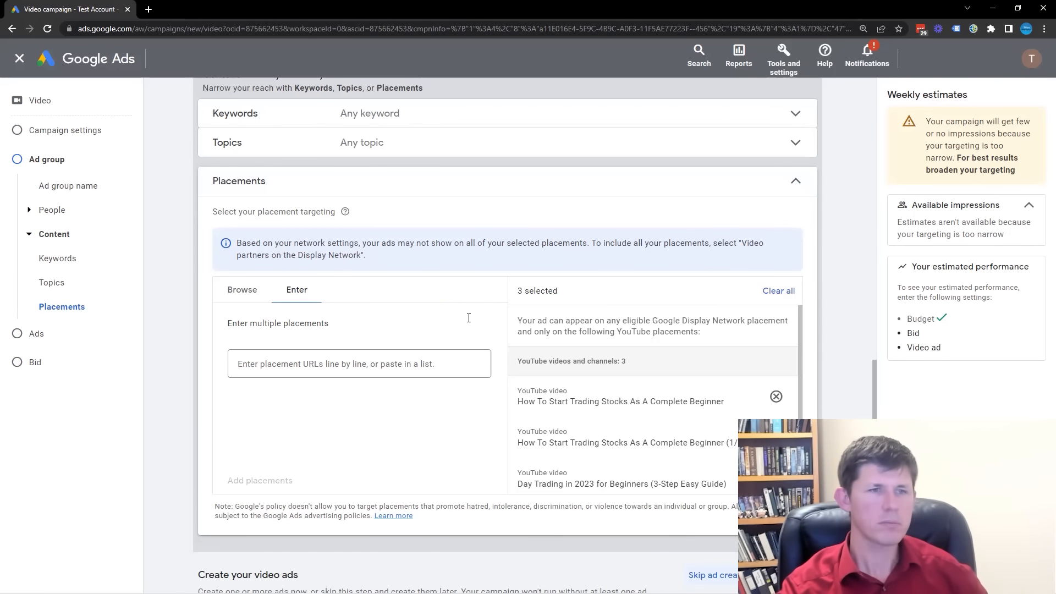
{"action": "left_click", "coordinate": [793, 186]}
Use the TradingLab video "How To Start Trading Stocks As A Complete Beginner" for the ad and choose the skippable in-stream format.
{"action": "left_click", "coordinate": [376, 295]}
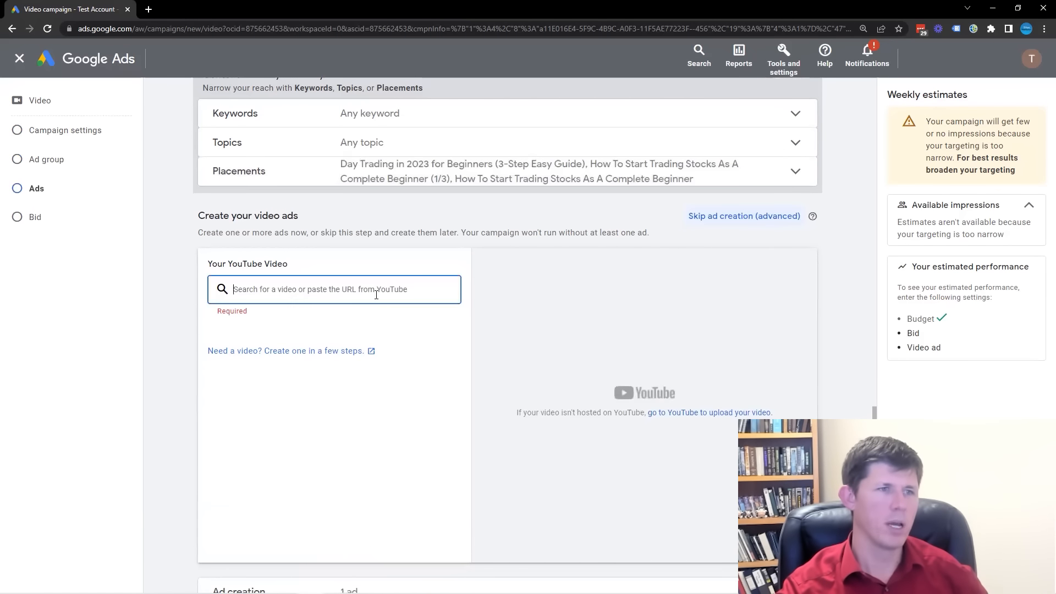
{"action": "key", "text": "alt+Tab"}
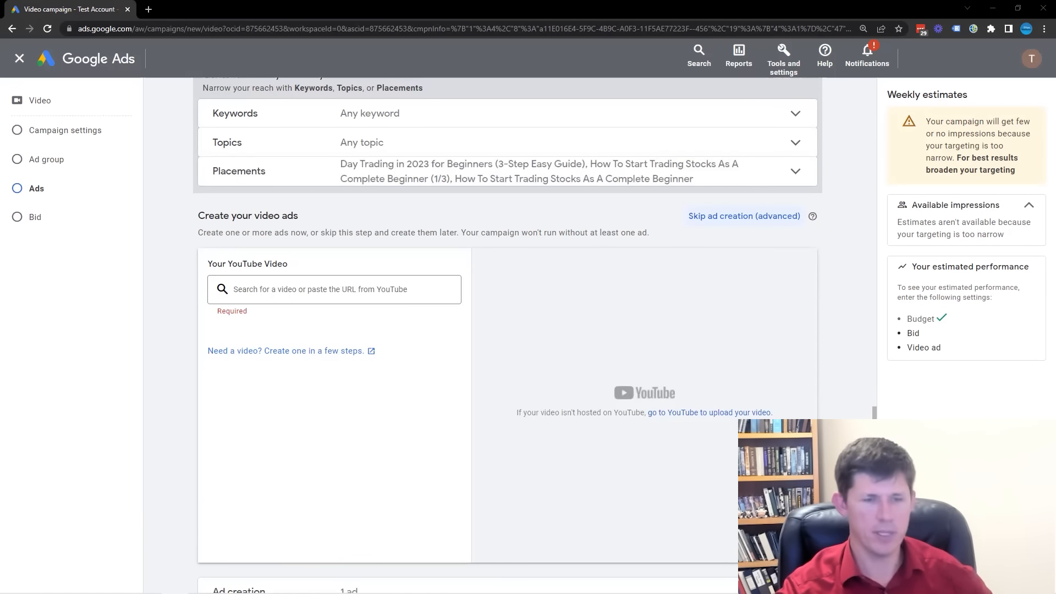
{"action": "left_click", "coordinate": [338, 286]}
{"action": "key", "text": "ctrl+v"}
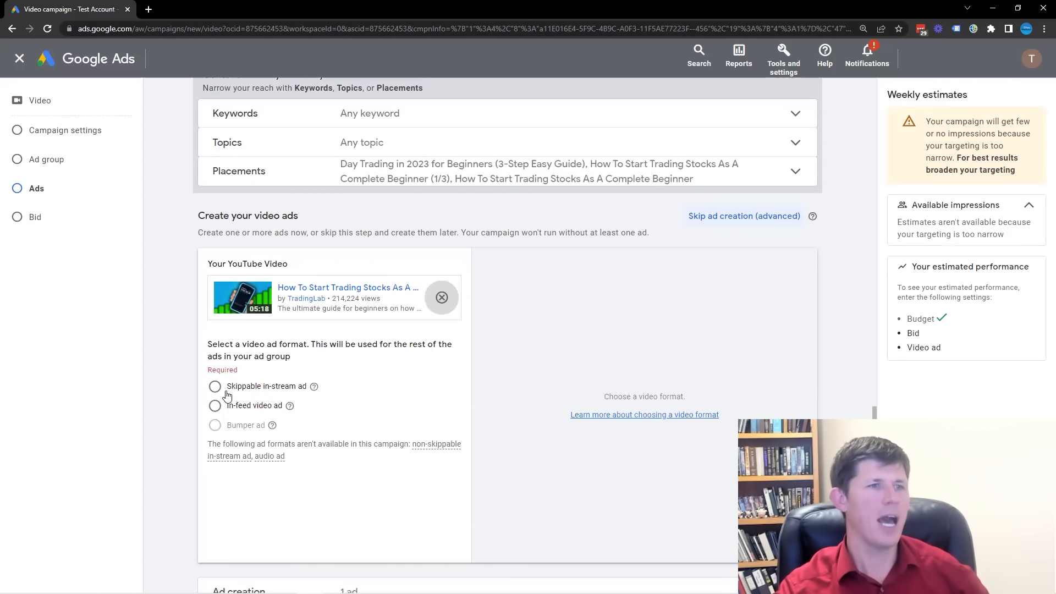
{"action": "left_click", "coordinate": [215, 386]}
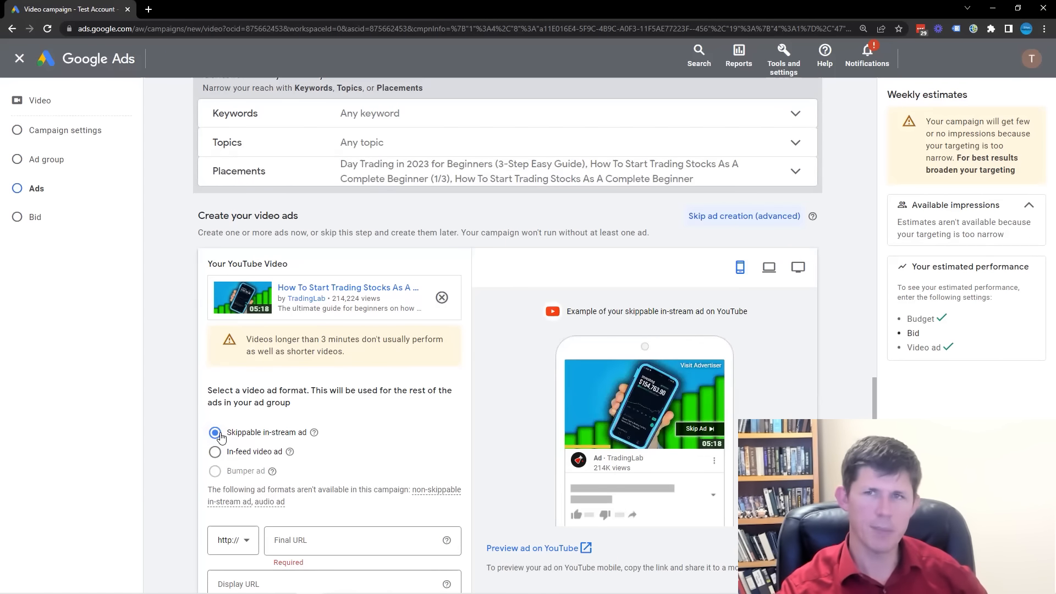
{"action": "scroll", "coordinate": [344, 422], "scroll_direction": "down", "scroll_amount": 2}
{"action": "left_click", "coordinate": [301, 422]}
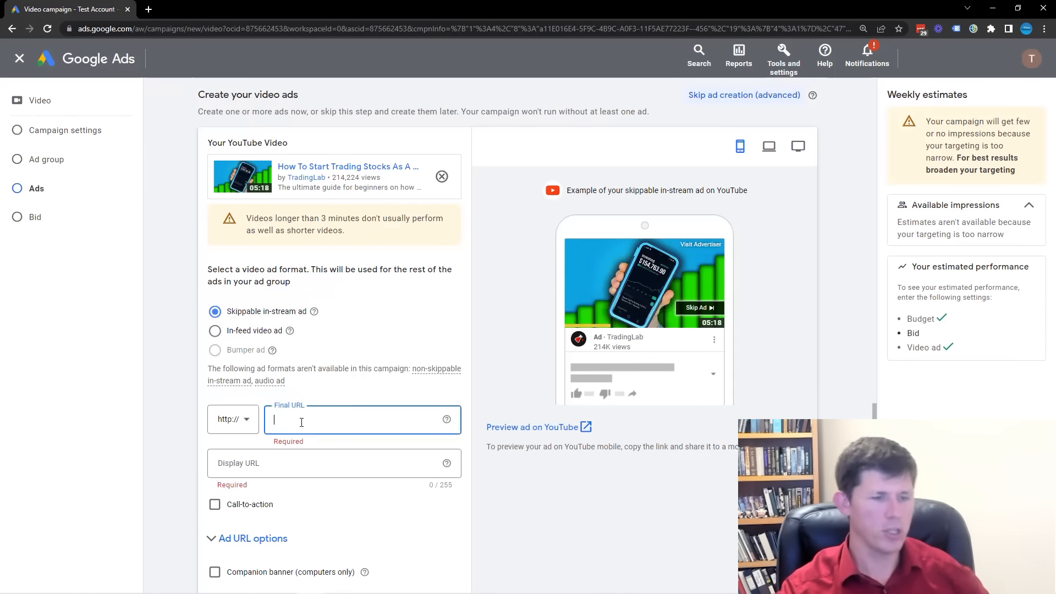
{"action": "type", "text": "www."}
{"action": "type", "text": "fare"}
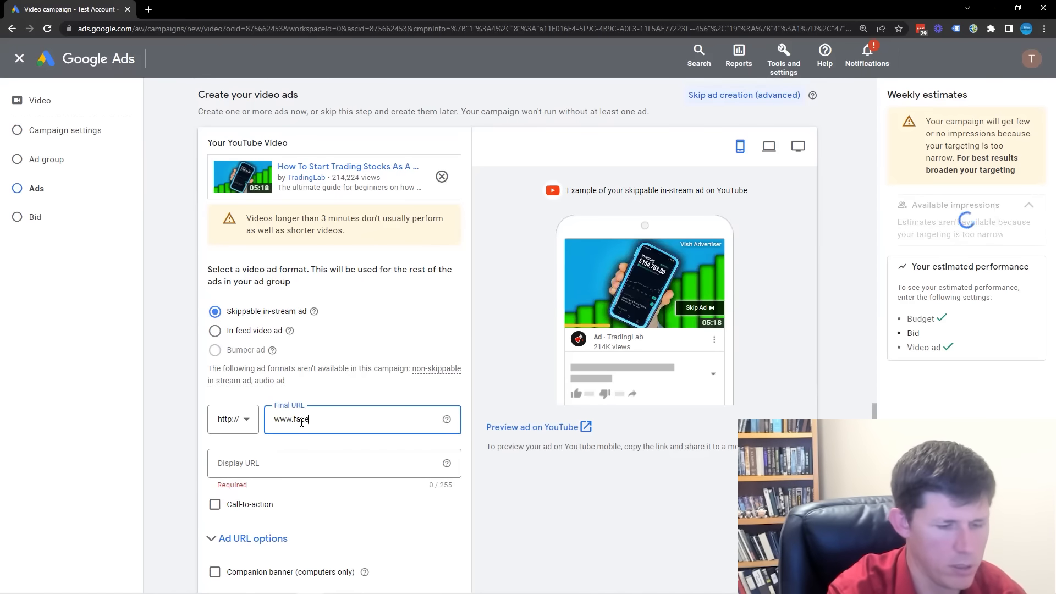
{"action": "type", "text": "book.com"}
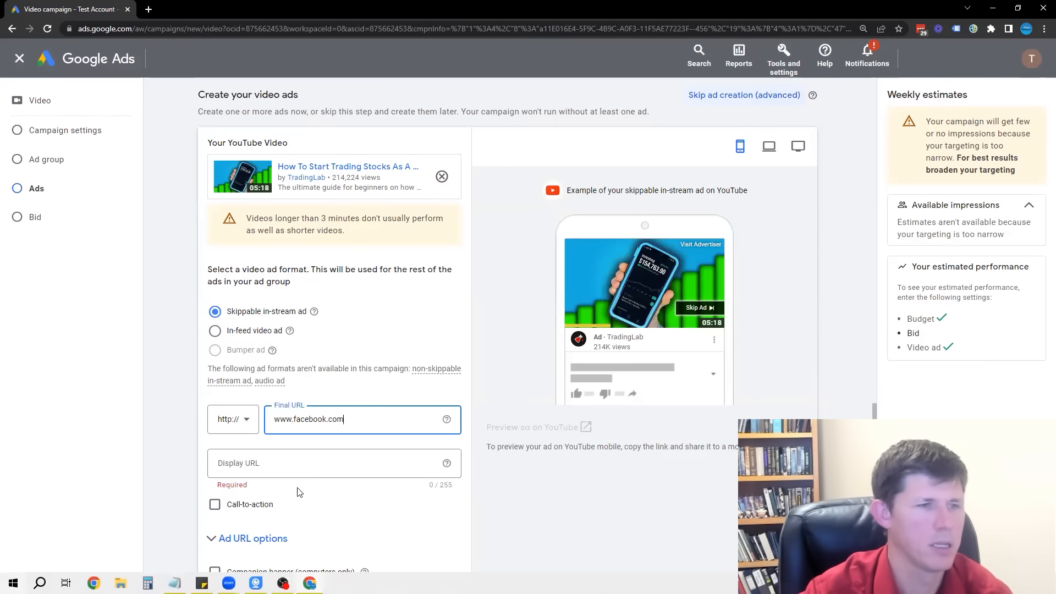
{"action": "left_click", "coordinate": [333, 458]}
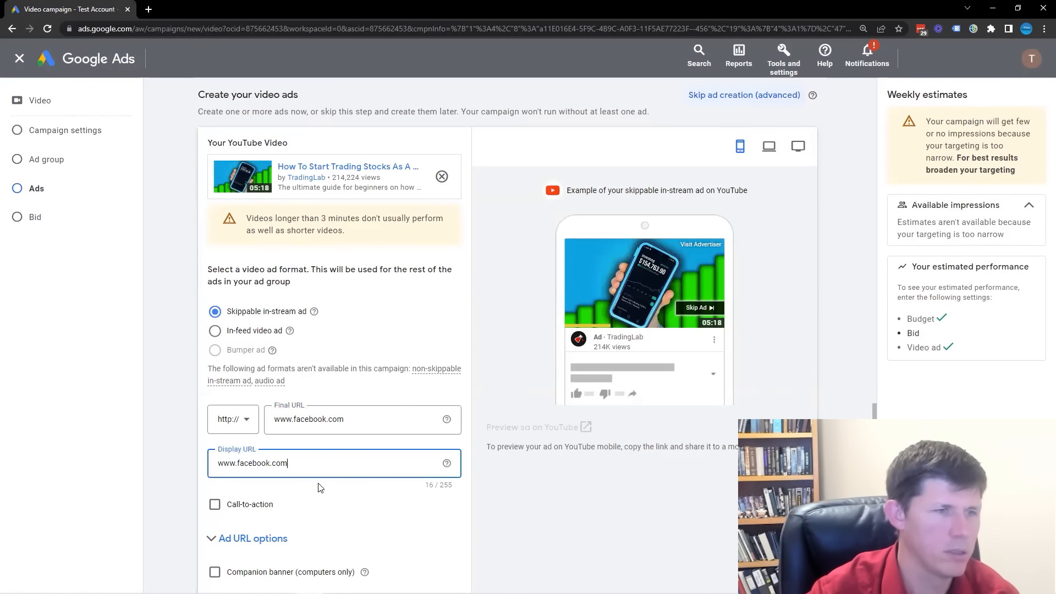
Enable a call-to-action on the ad with the text "Watch now".
{"action": "scroll", "coordinate": [350, 463], "scroll_direction": "down", "scroll_amount": 1}
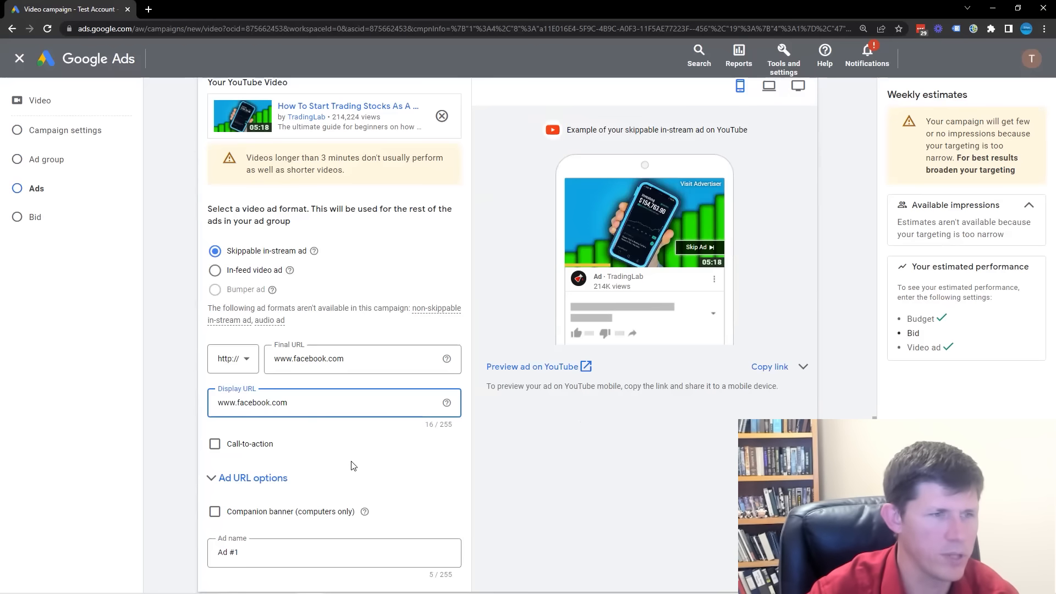
{"action": "left_click", "coordinate": [238, 445]}
{"action": "left_click", "coordinate": [247, 478]}
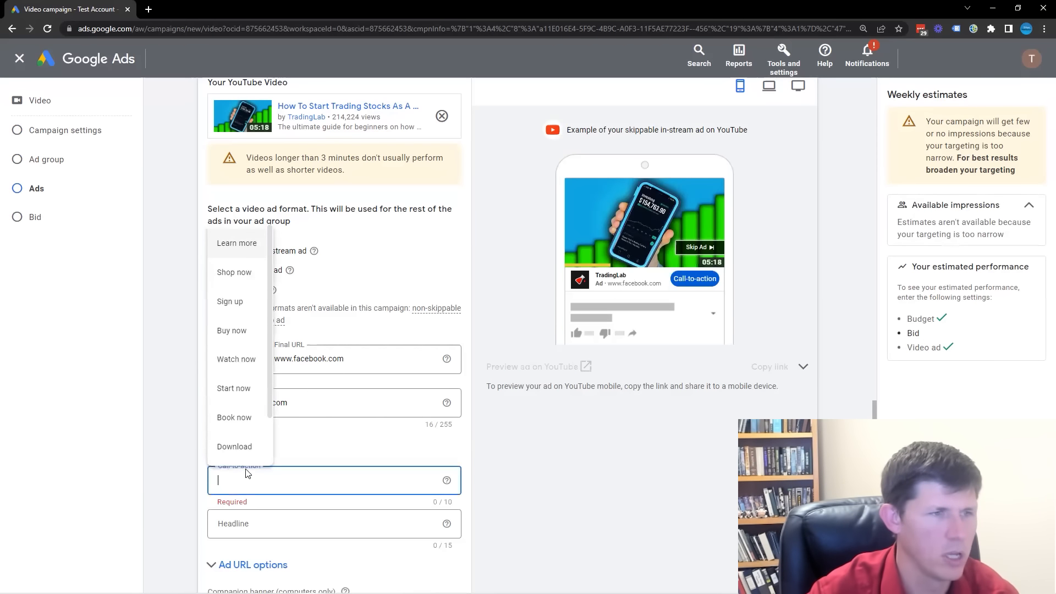
{"action": "left_click", "coordinate": [240, 366]}
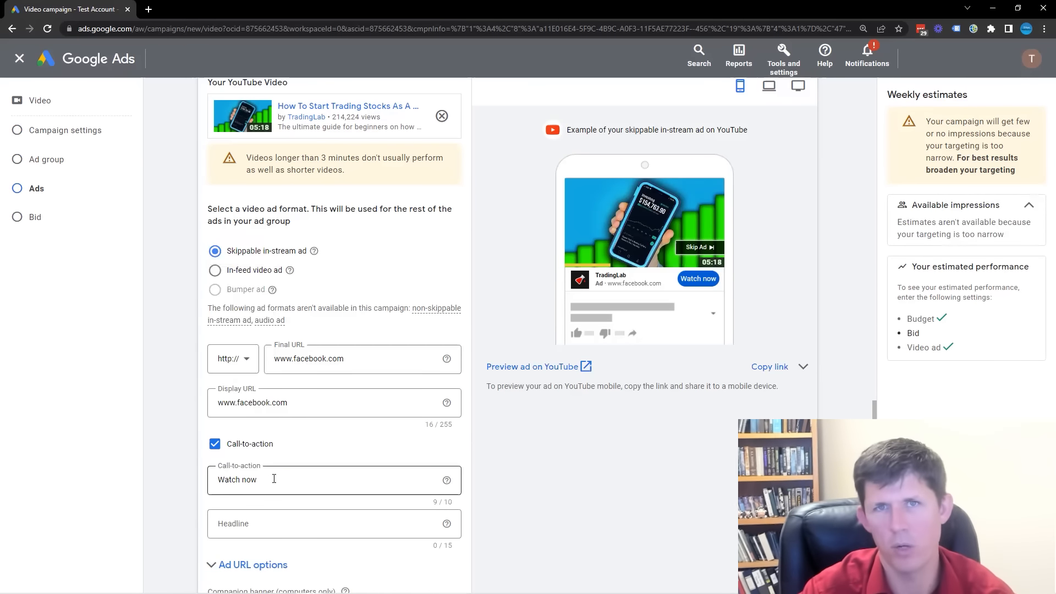
{"action": "left_click", "coordinate": [271, 523]}
{"action": "scroll", "coordinate": [273, 517], "scroll_direction": "down", "scroll_amount": 1}
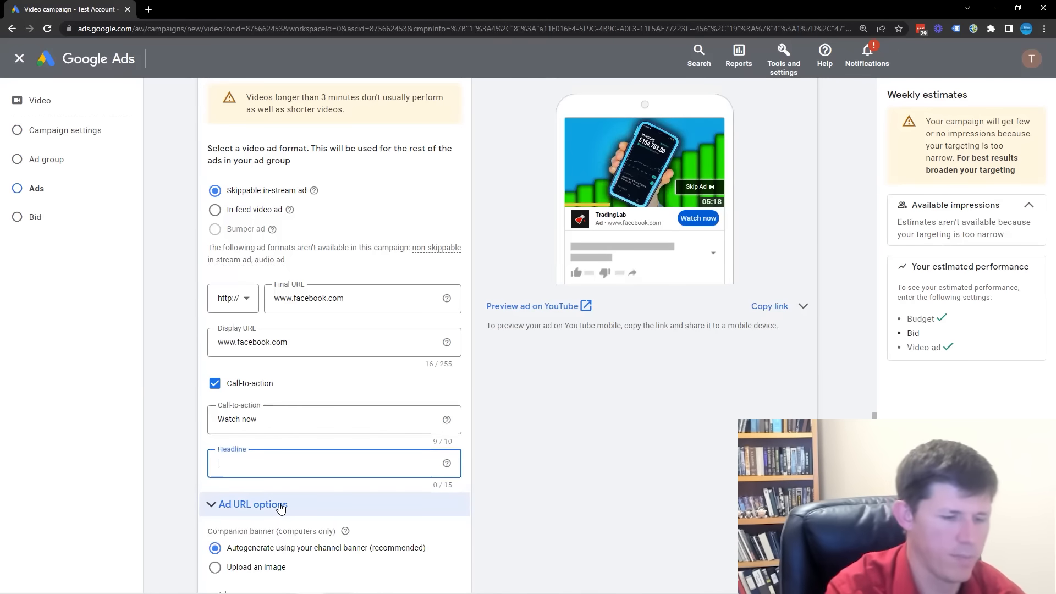
{"action": "type", "text": "Headline"}
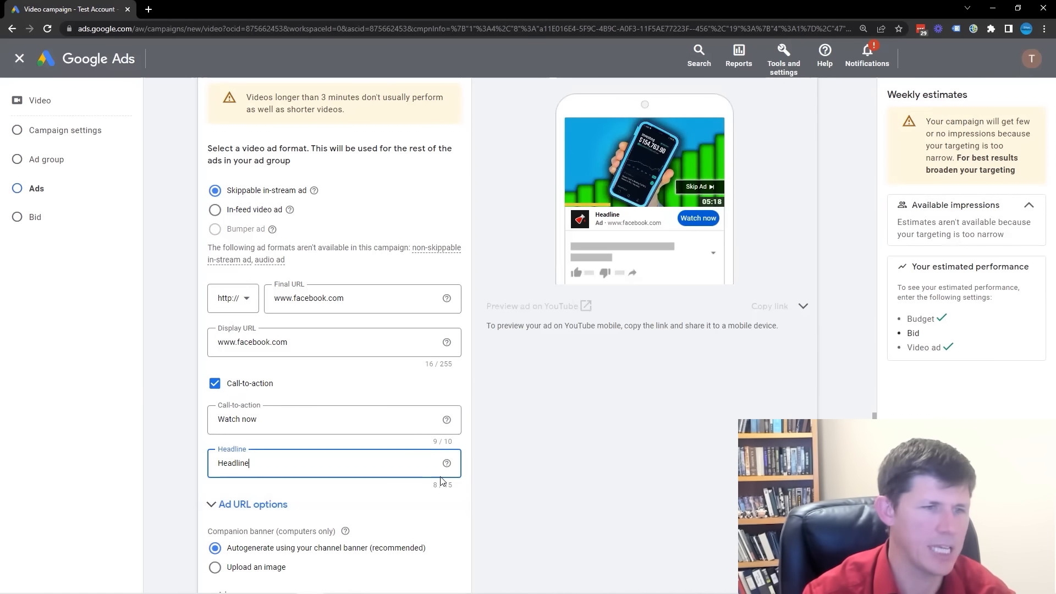
{"action": "left_click_drag", "start_coordinate": [325, 464], "coordinate": [127, 471]}
{"action": "type", "text": "free"}
{"action": "type", "text": " Trainin"}
Set the ad's headline to "YT Ads Training".
{"action": "key", "text": "ctrl+a"}
{"action": "type", "text": "fT Ads Training"}
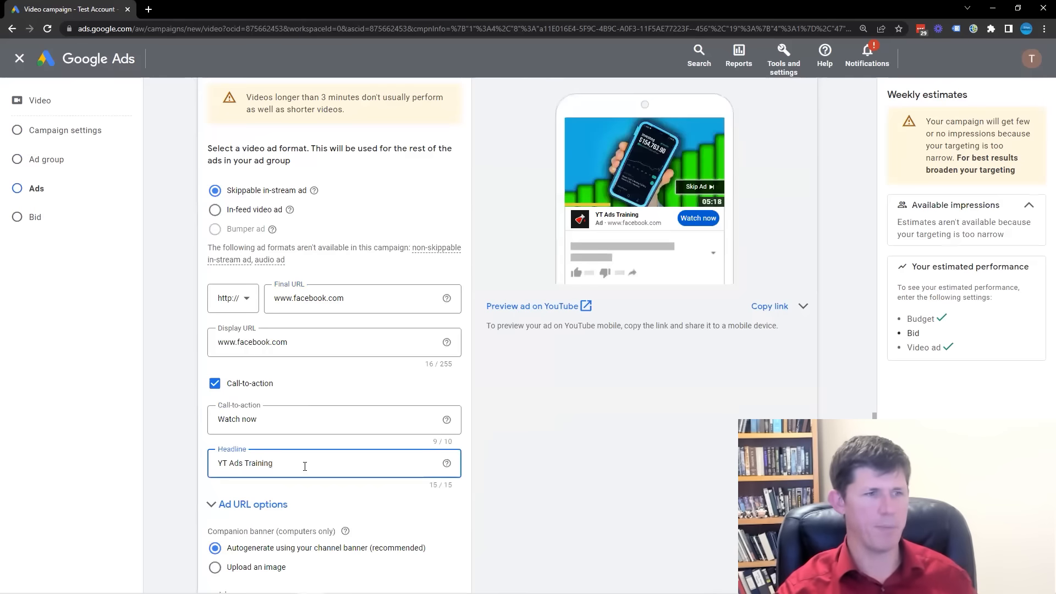
Keep the autogenerated companion banner and the ad name, and set the ad group's maximum CPV bid to A$0.25.
{"action": "scroll", "coordinate": [306, 468], "scroll_direction": "down", "scroll_amount": 1}
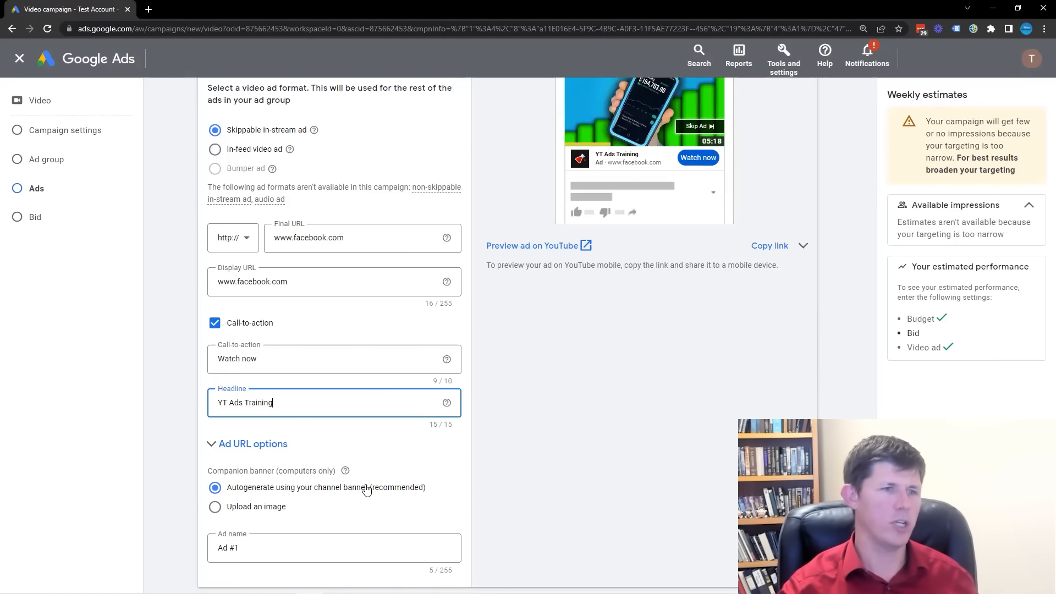
{"action": "scroll", "coordinate": [248, 495], "scroll_direction": "down", "scroll_amount": 3}
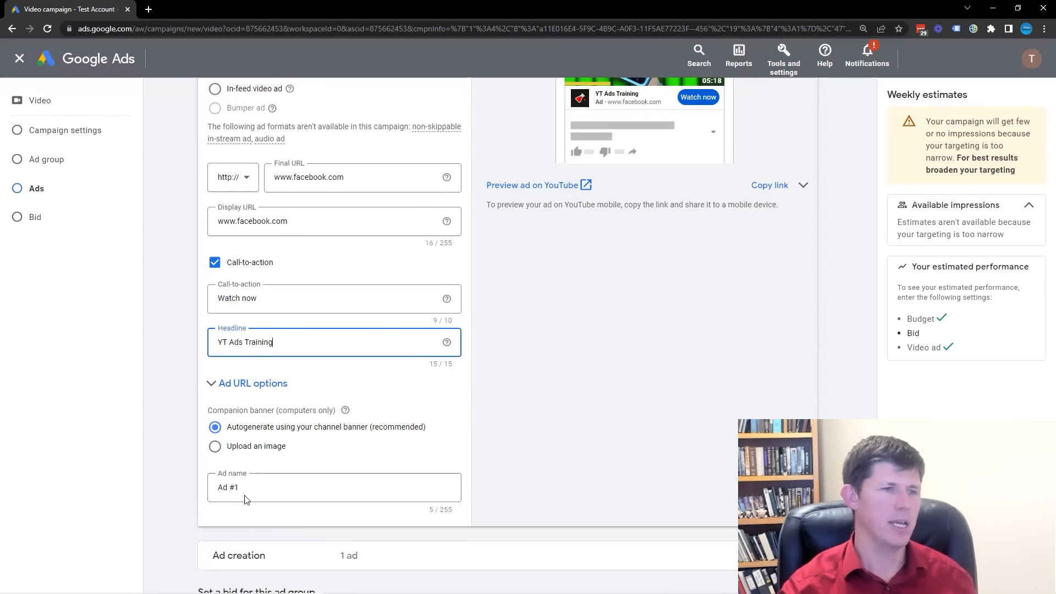
{"action": "scroll", "coordinate": [258, 439], "scroll_direction": "down", "scroll_amount": 2}
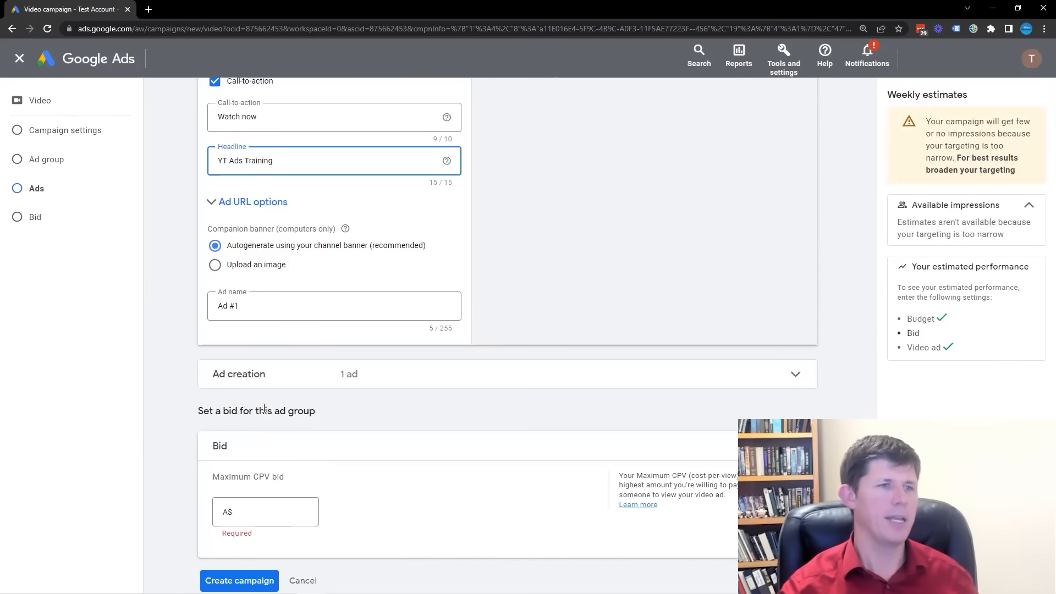
{"action": "left_click", "coordinate": [254, 456]}
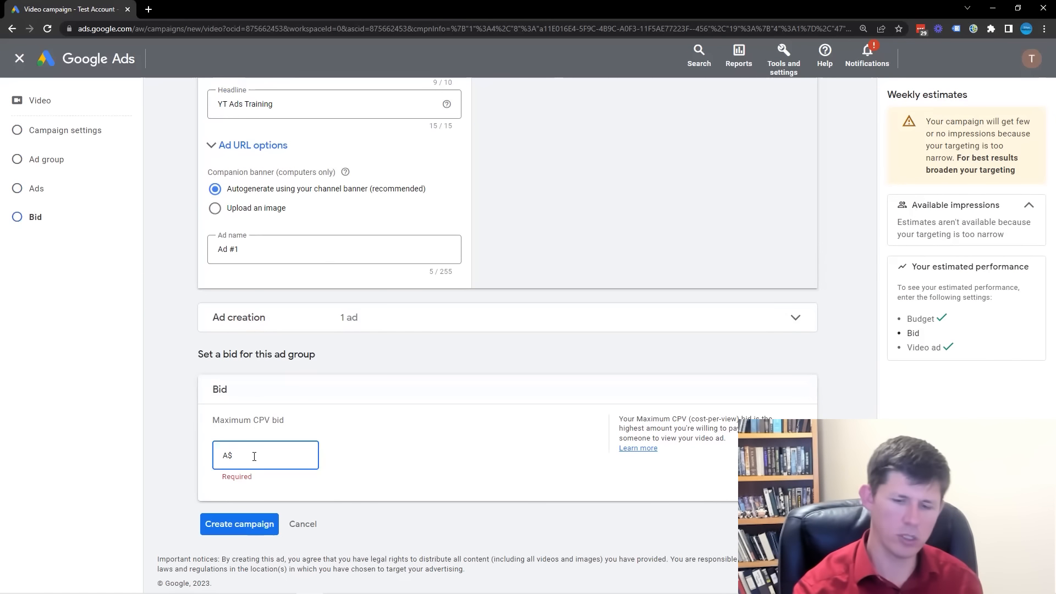
{"action": "type", "text": "0.25"}
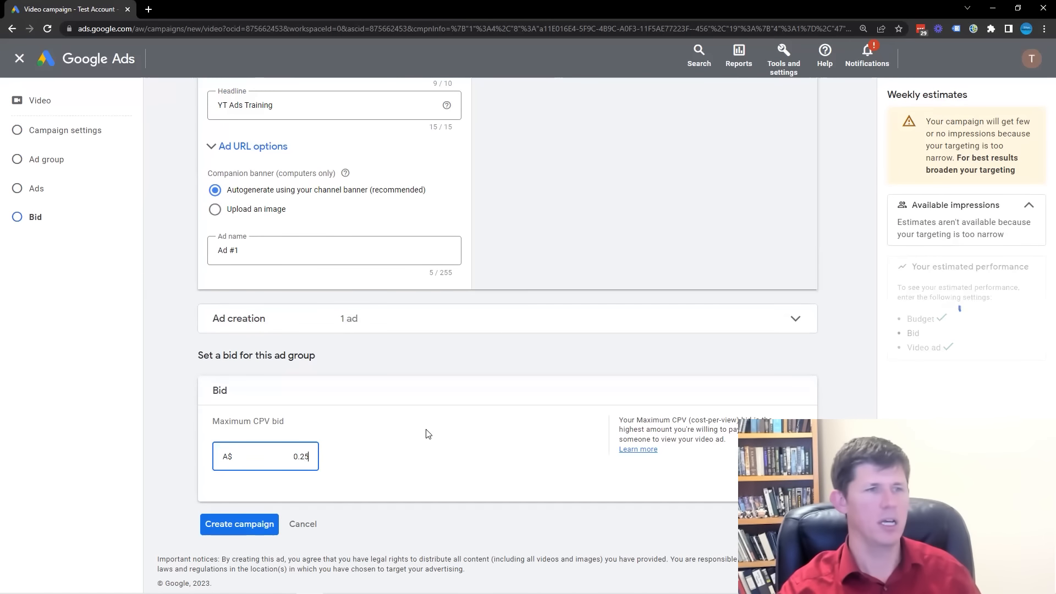
{"action": "left_click", "coordinate": [403, 428]}
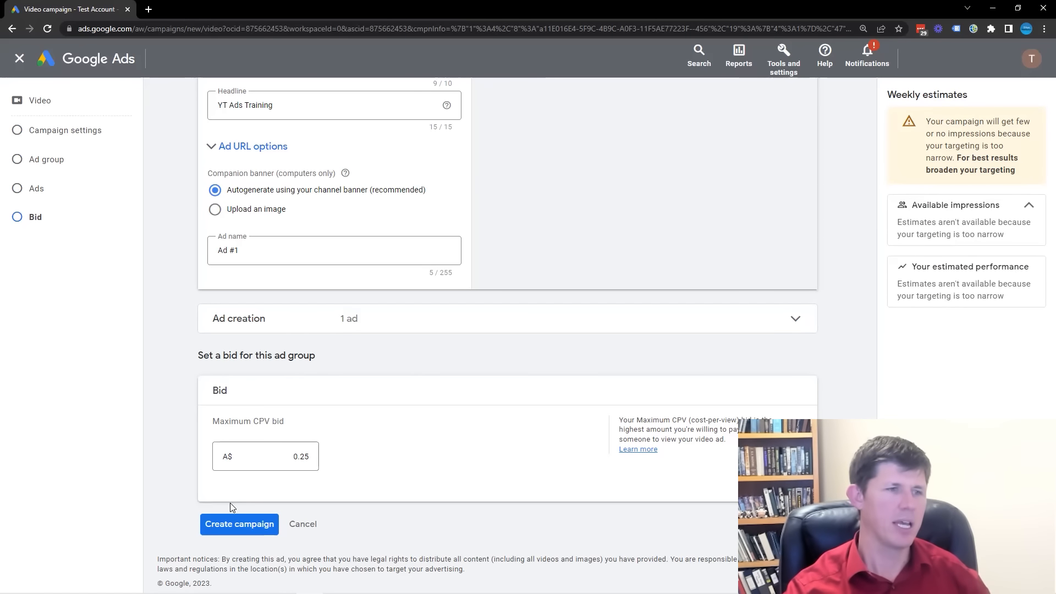
Create the campaign, continue to it and return to the overview of all campaigns.
{"action": "left_click", "coordinate": [240, 525]}
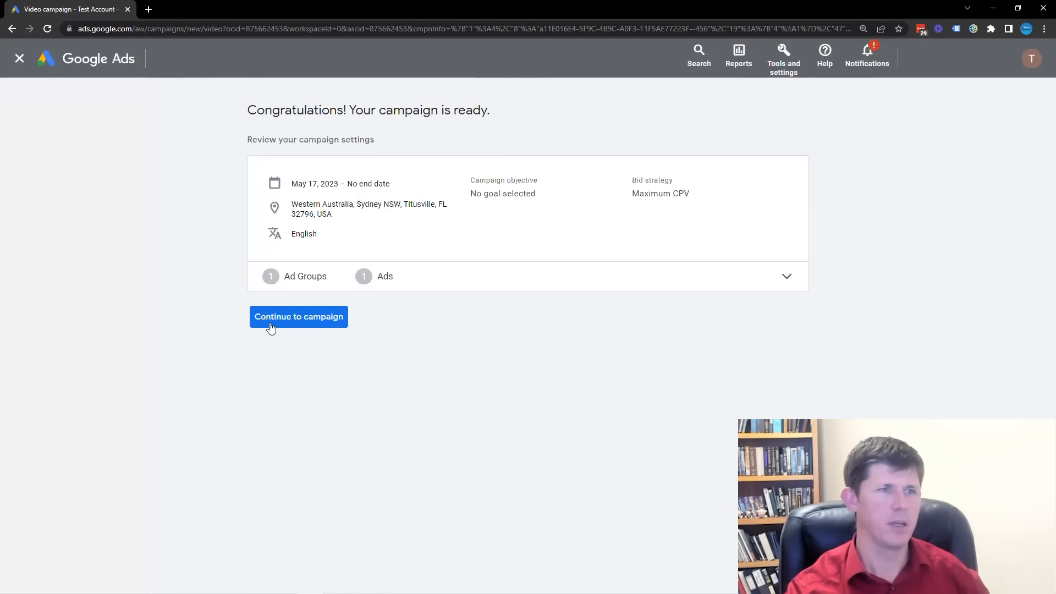
{"action": "left_click", "coordinate": [271, 327]}
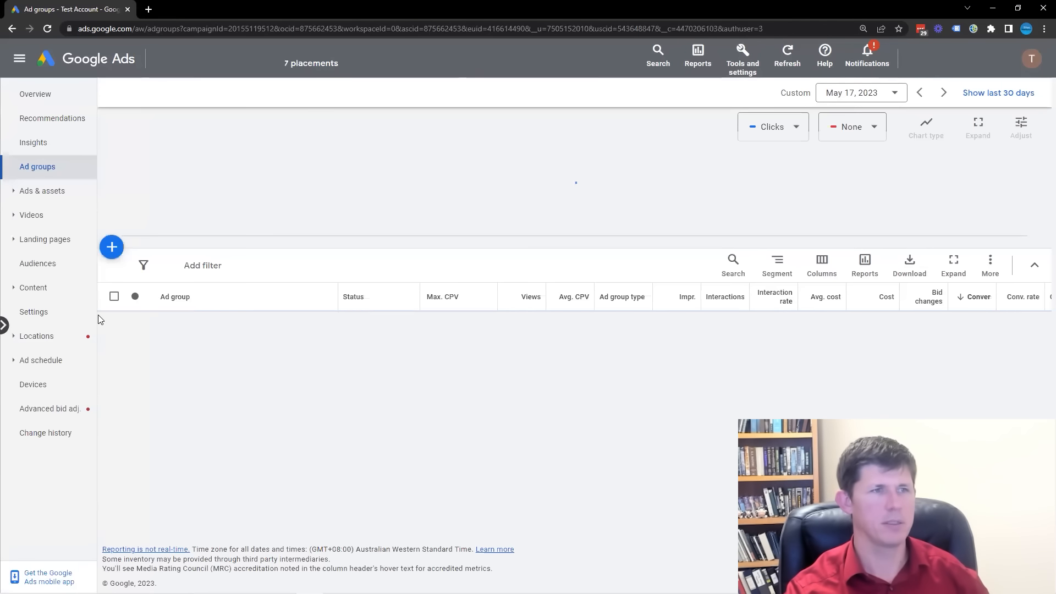
{"action": "left_click", "coordinate": [333, 55]}
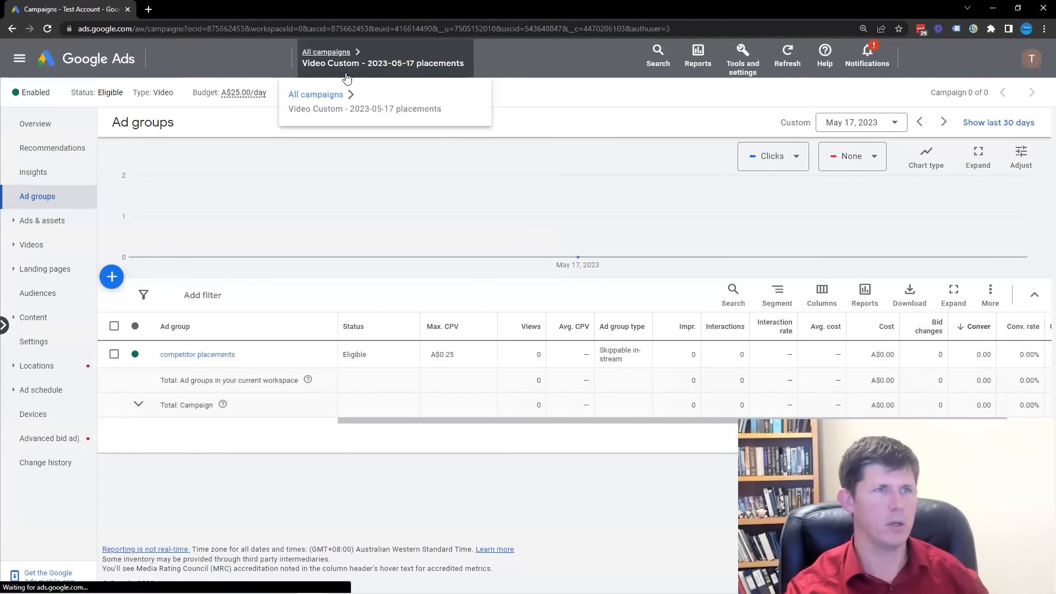